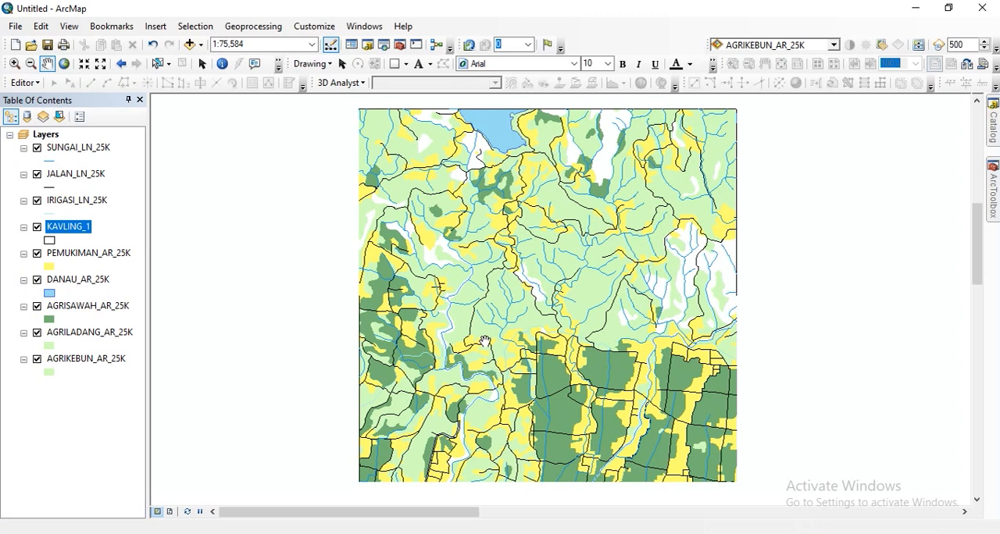
Set up a map export in TIFF format with a resolution of 600 dpi.
click(13, 28)
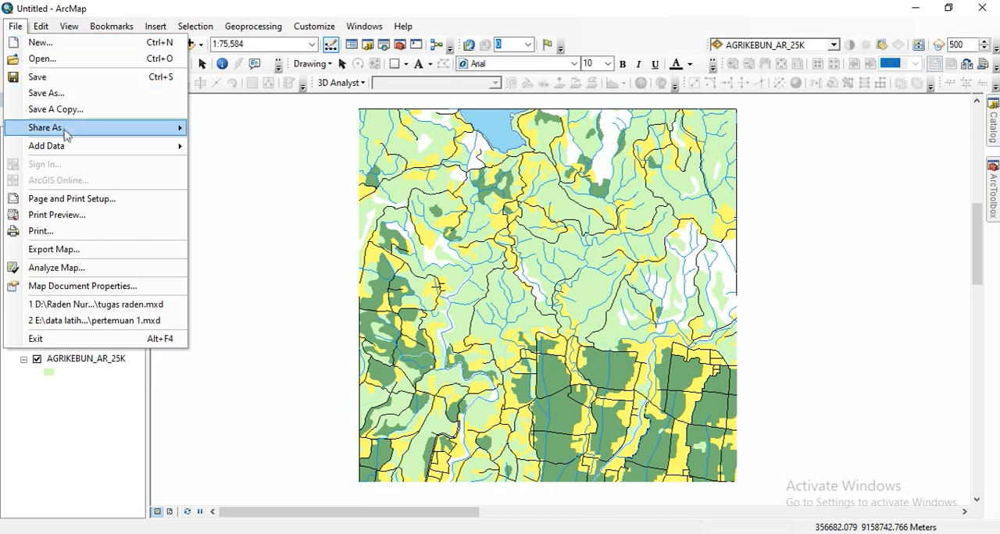
click(79, 251)
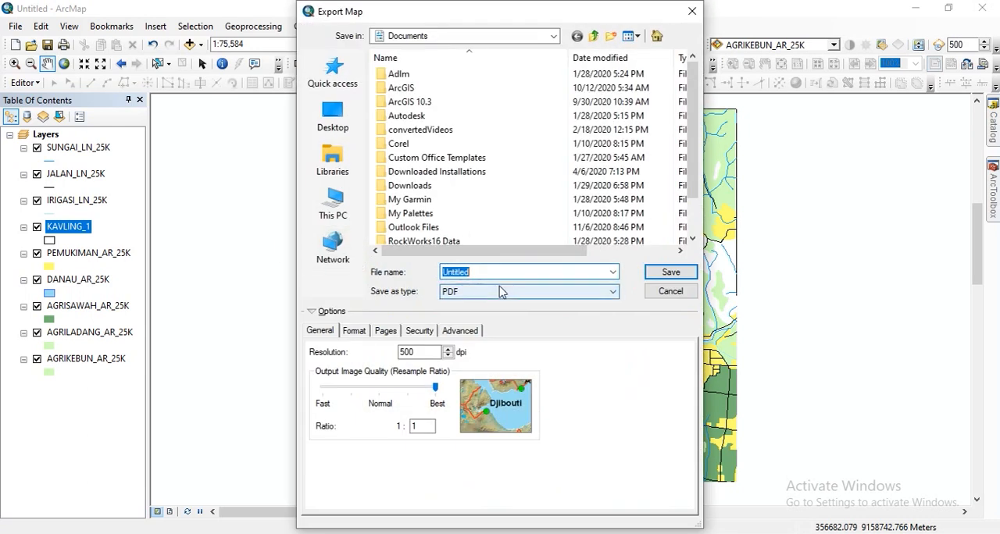
click(500, 291)
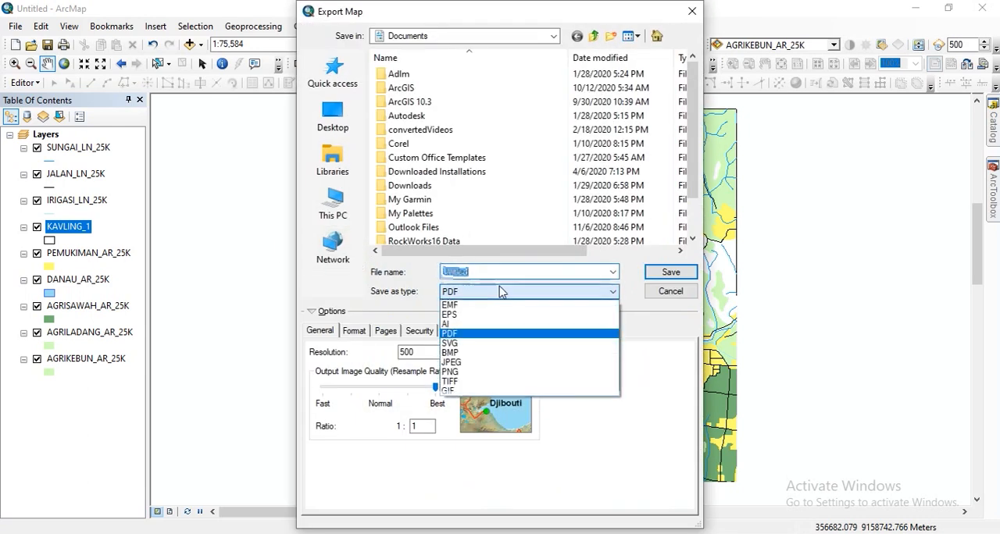
click(451, 382)
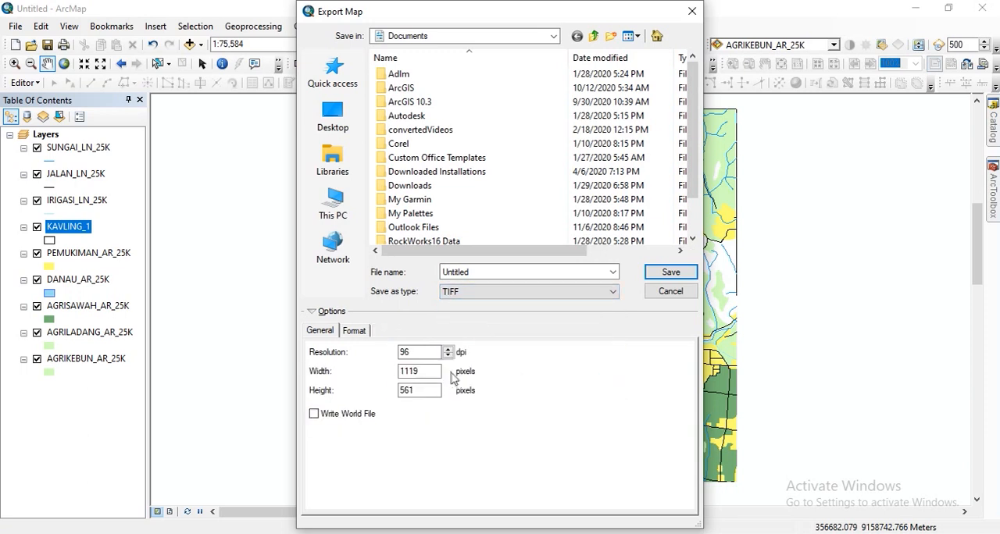
drag(428, 352, 369, 349)
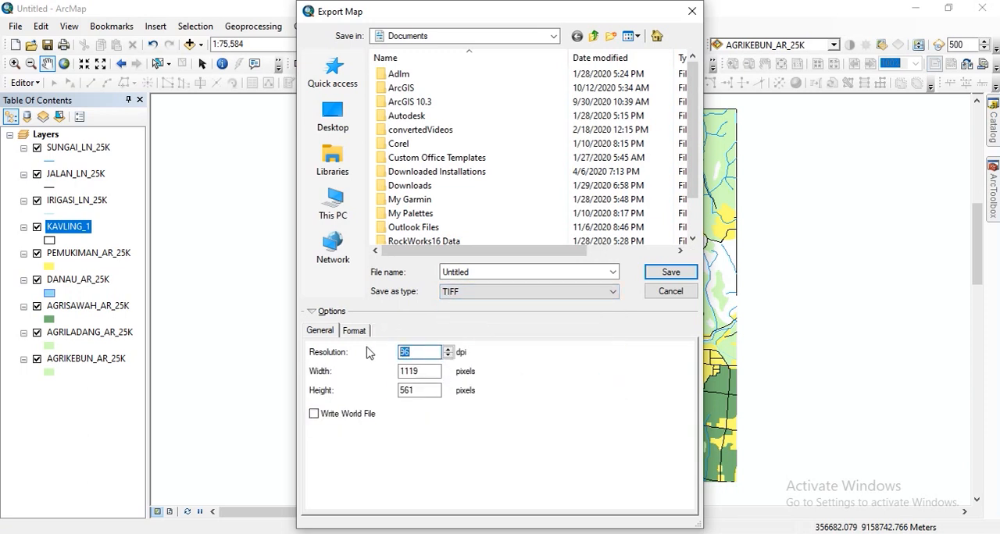
text(6)
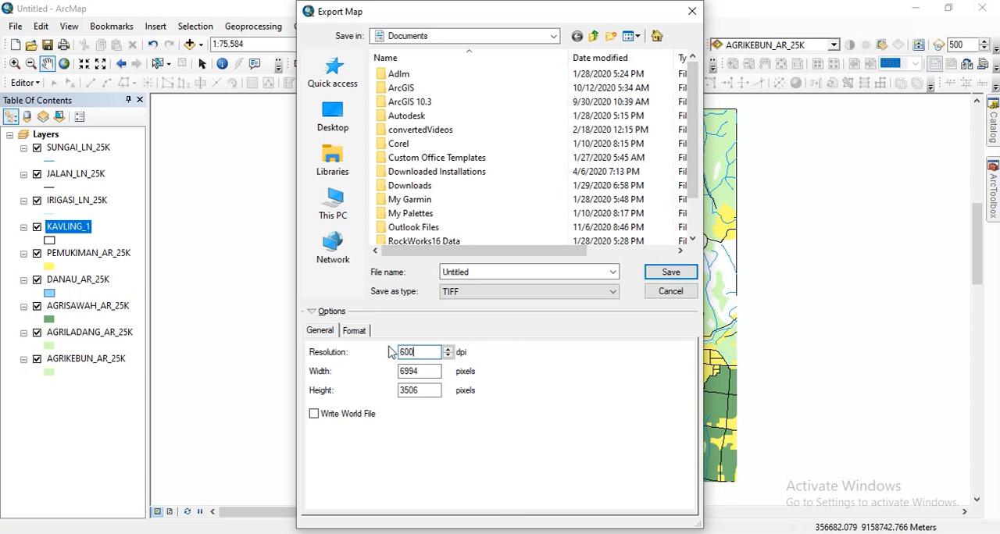
Check the TIFF format options for writing GeoTIFF tags and review the export resolution.
click(355, 331)
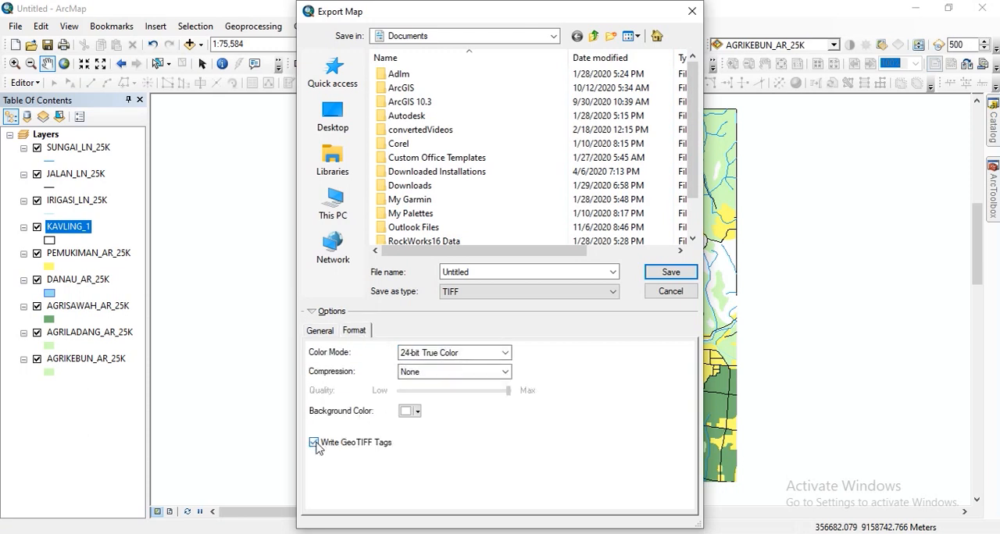
click(327, 331)
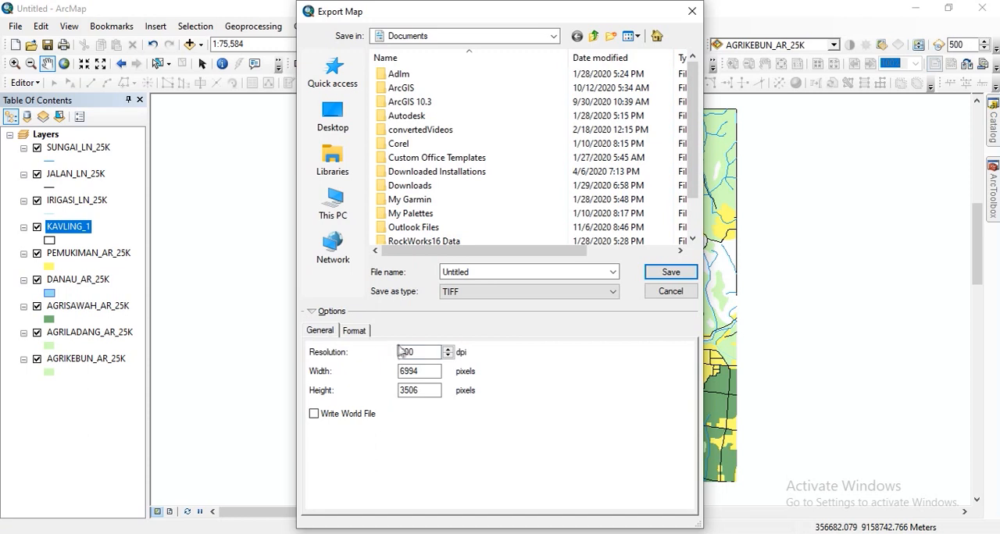
click(357, 333)
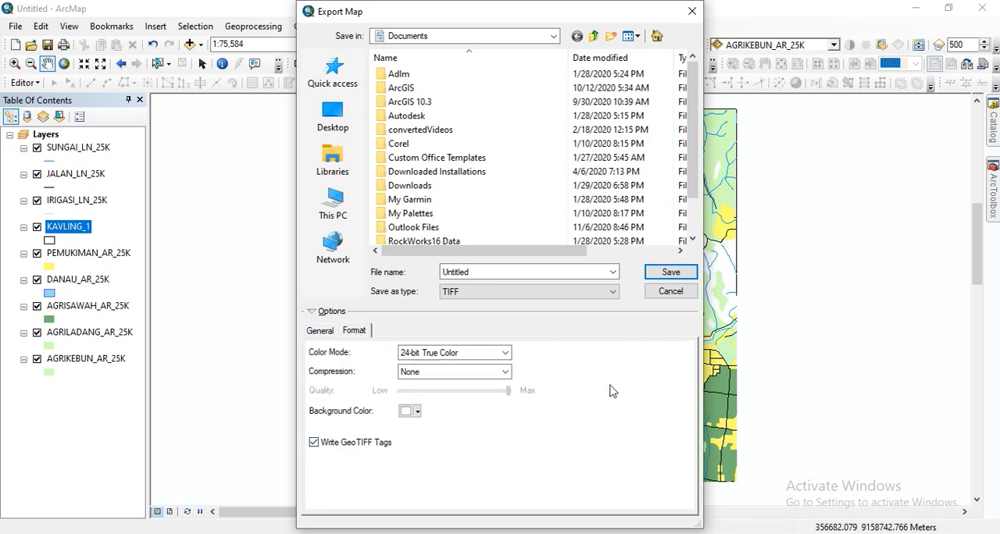
Choose the DATA (E:) drive as the destination for the exported map.
click(555, 35)
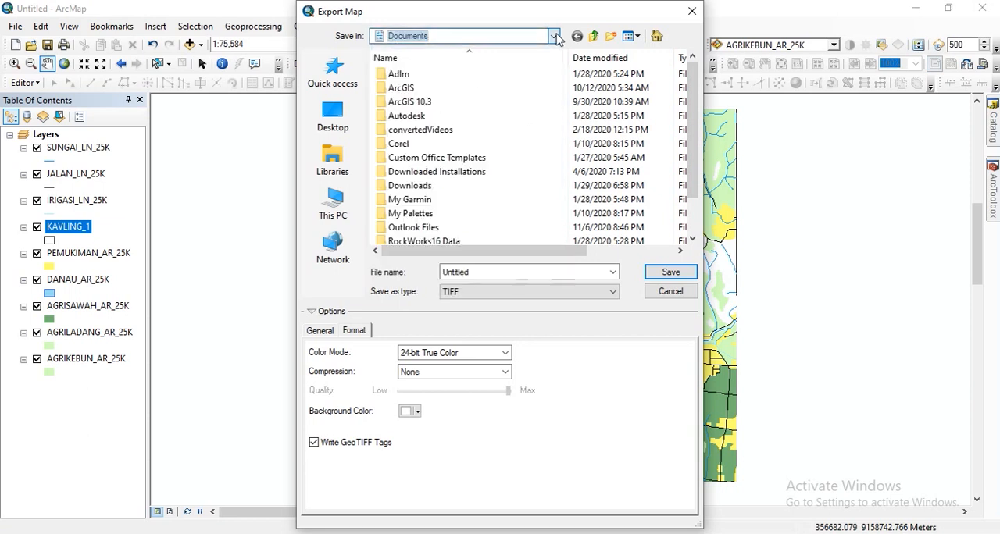
click(553, 39)
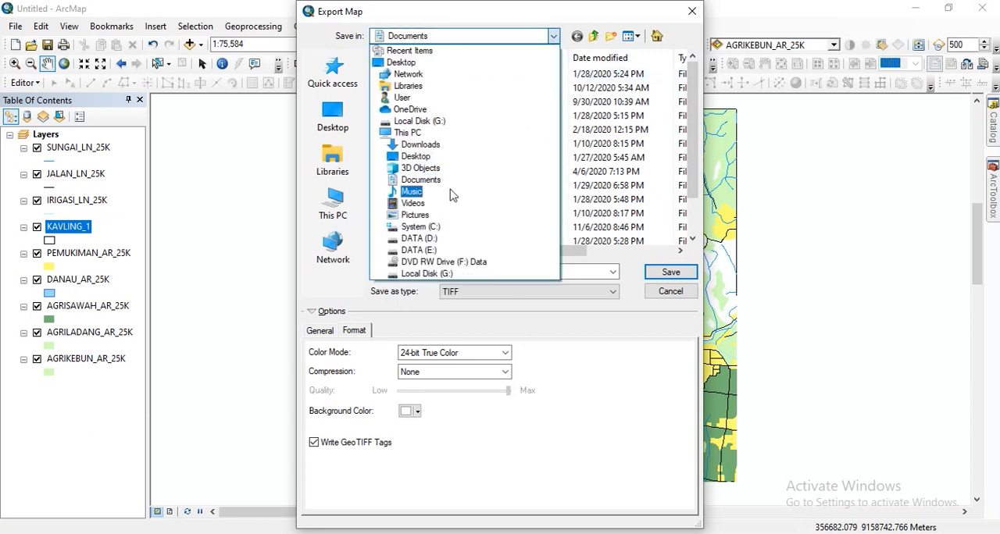
click(430, 250)
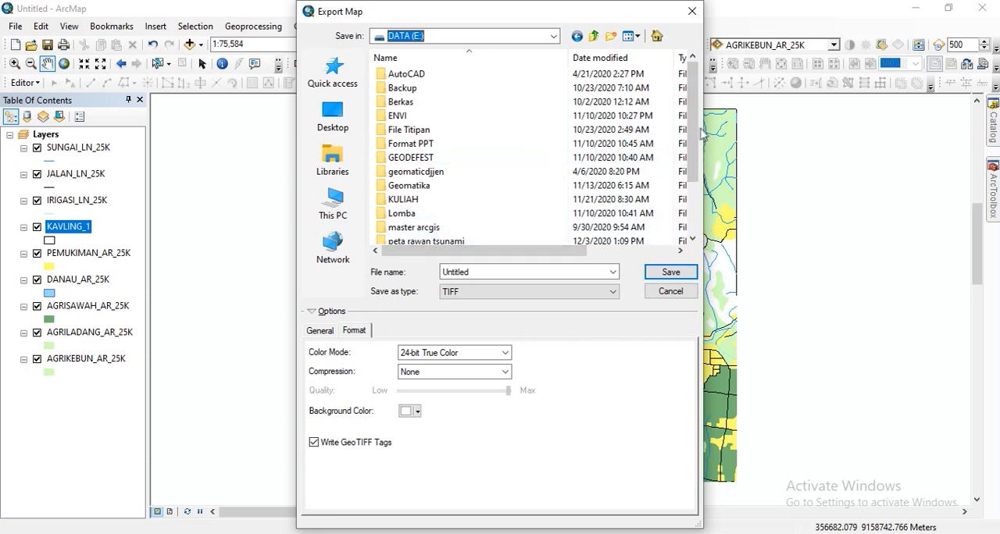
drag(694, 134, 694, 185)
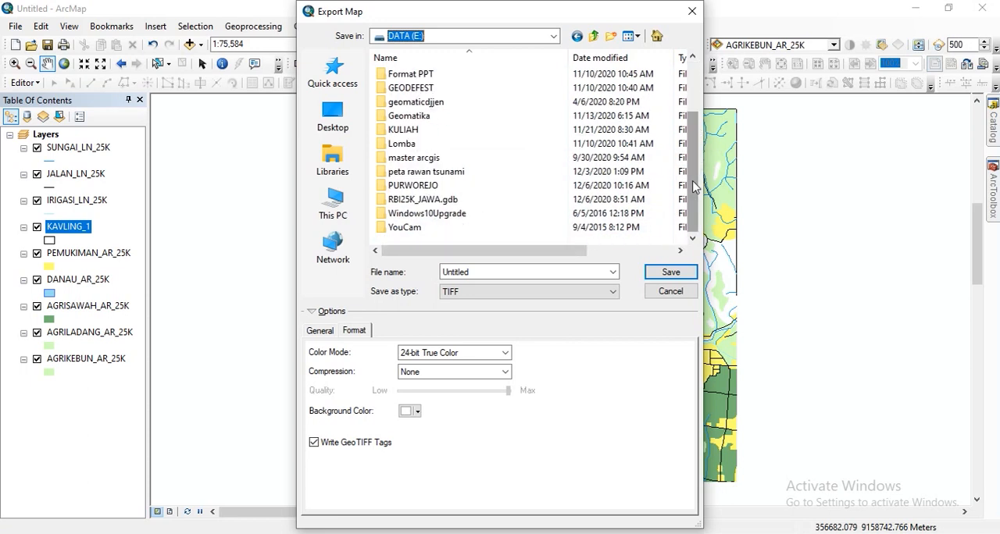
scroll(695, 186, up, 2)
Name the TIFF file "600 dpi Peta Penggunaan Lahan" and save the export.
click(489, 272)
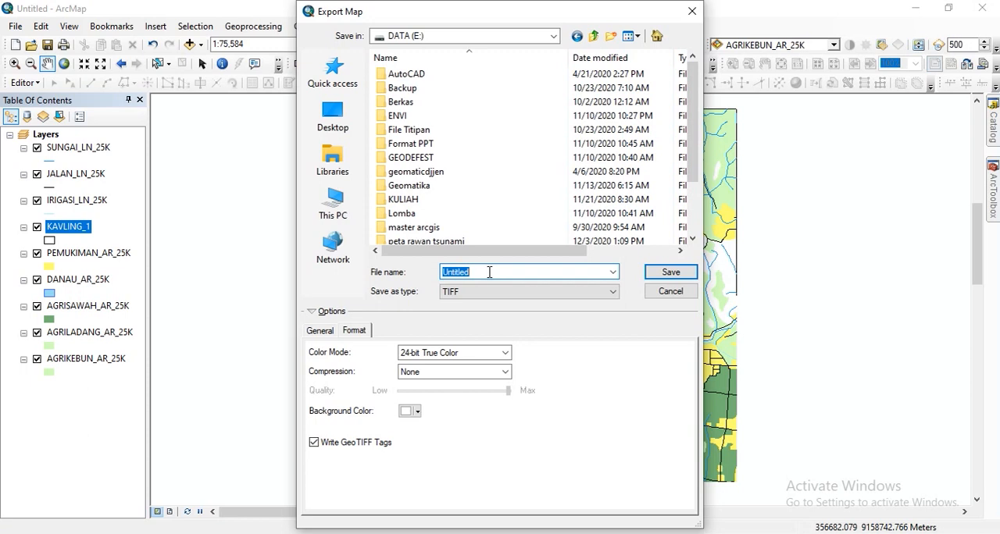
text(50)
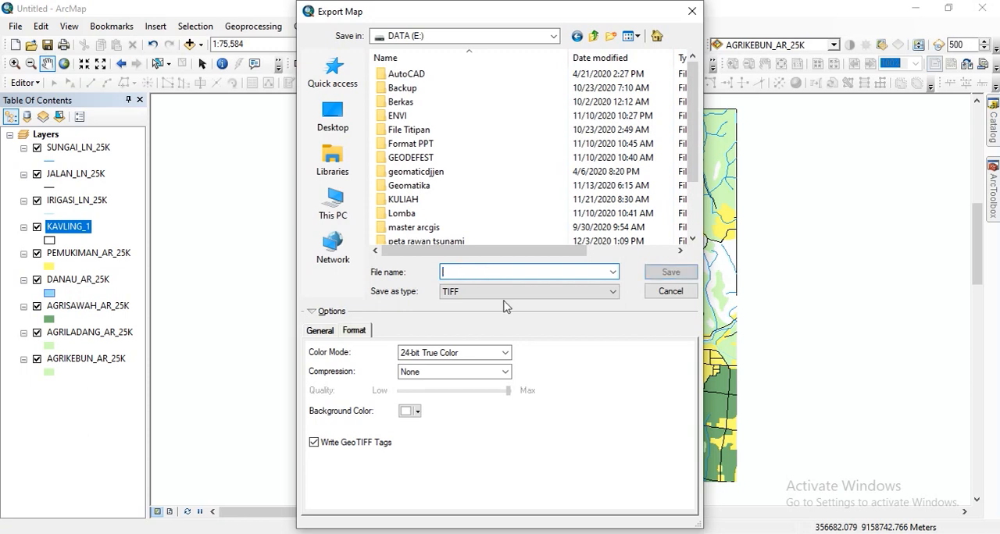
key(BackSpace)
text(600)
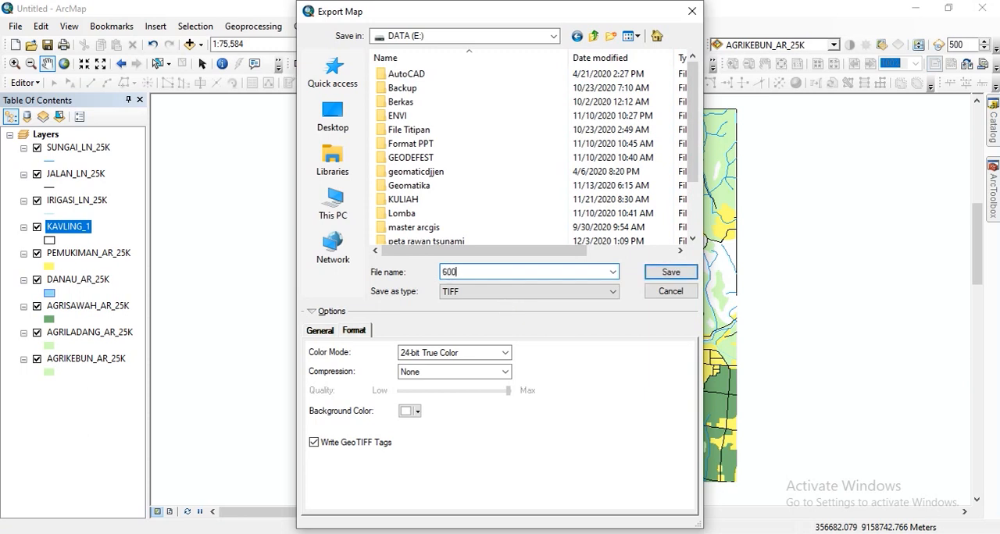
text( dpi Peta Penggunaan Lahan)
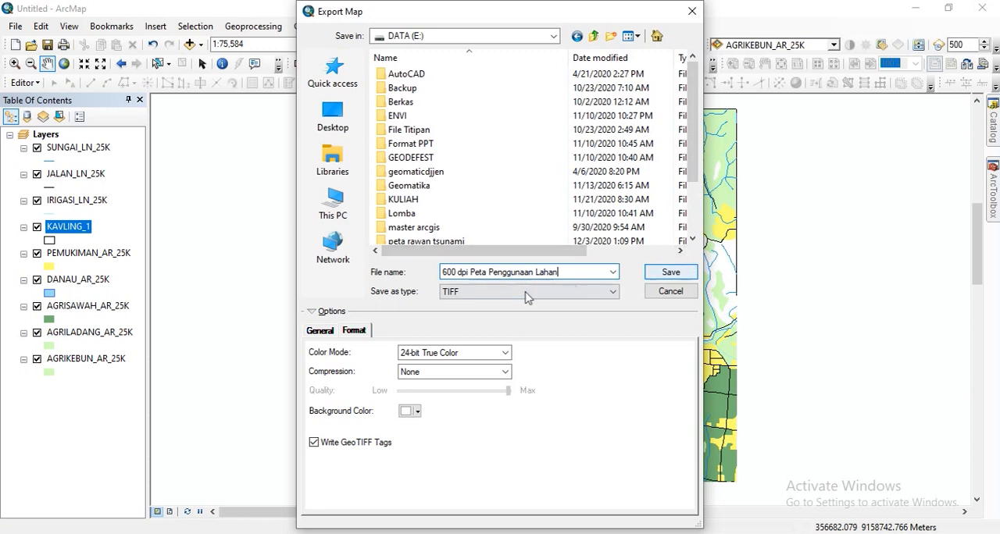
click(663, 275)
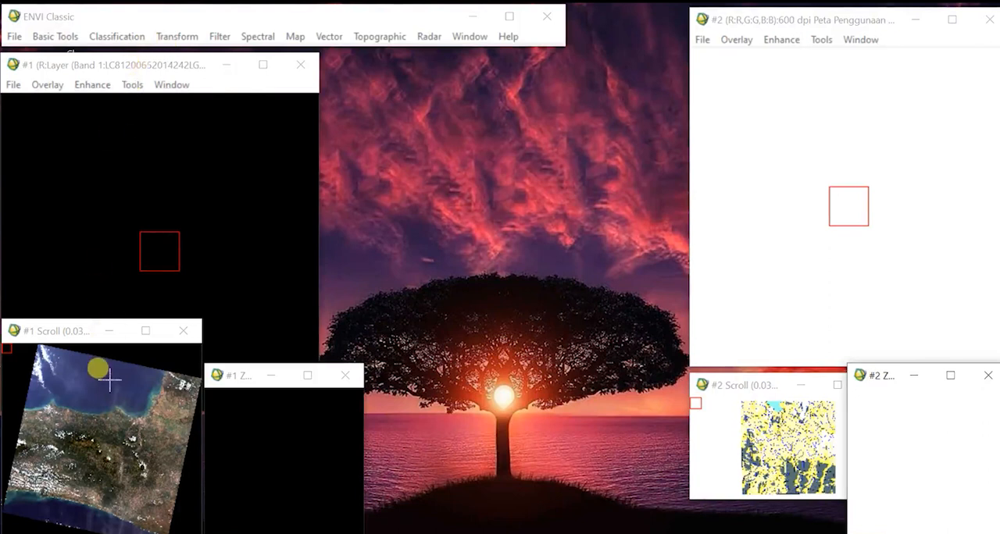
In ENVI Classic, show the central area of the Landsat scene and the northwestern area of the land use map.
click(111, 443)
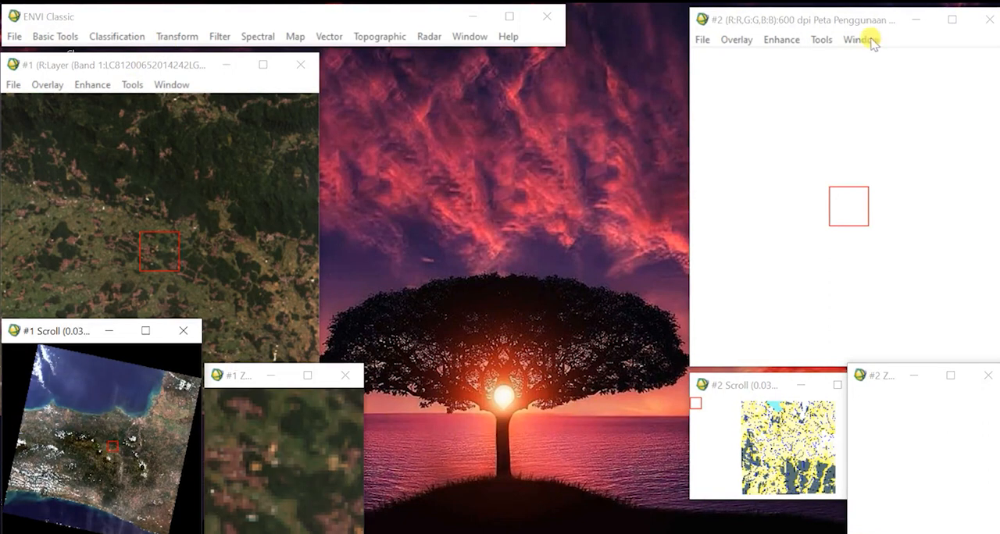
click(849, 22)
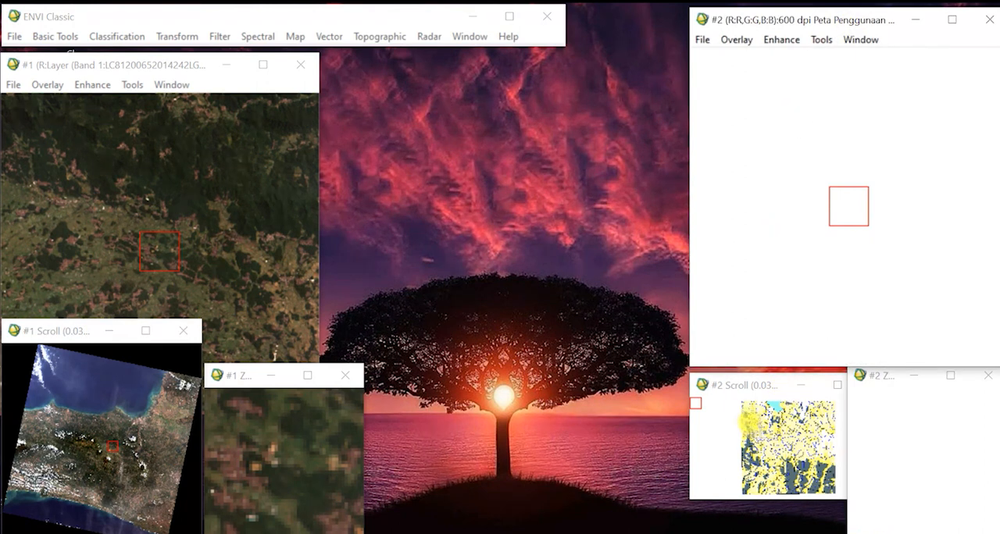
click(759, 424)
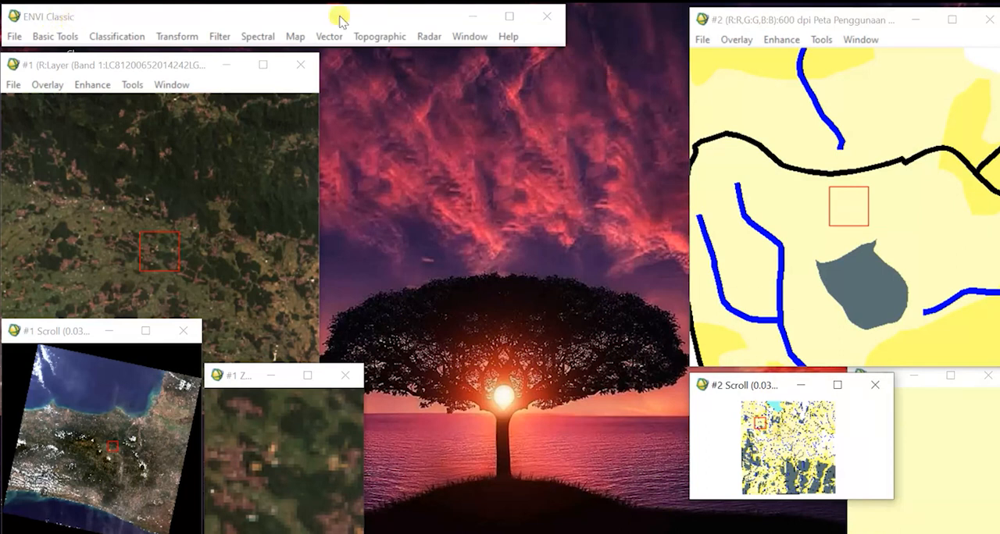
click(117, 17)
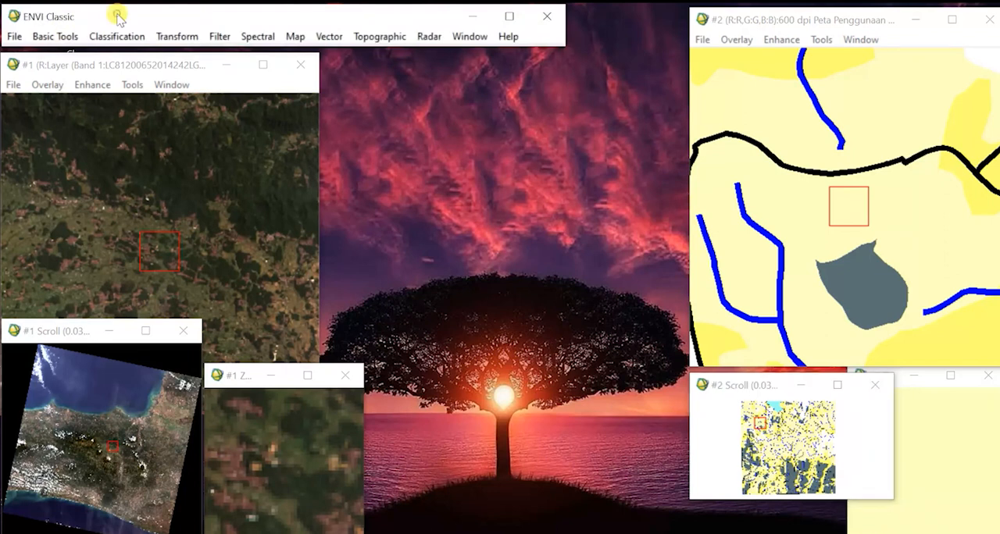
click(50, 36)
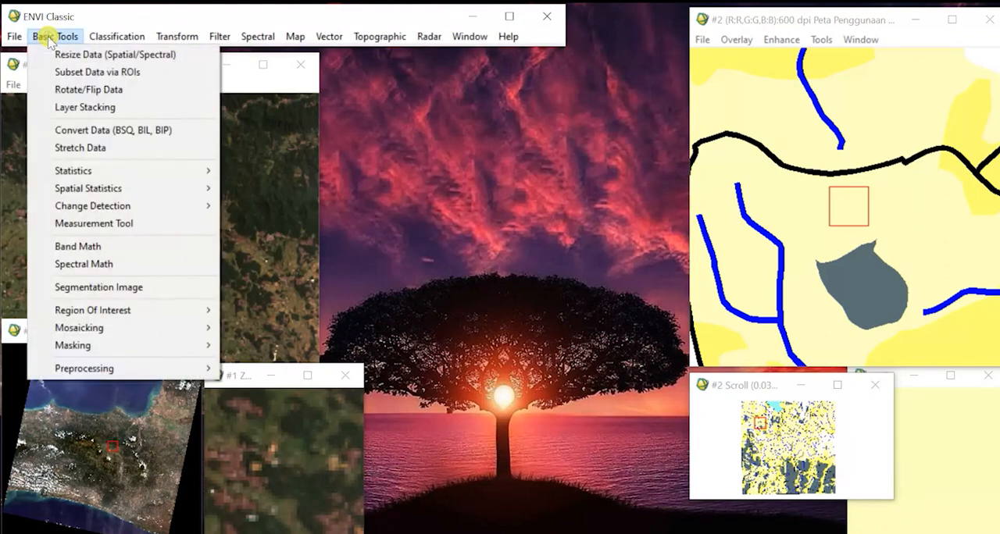
click(82, 150)
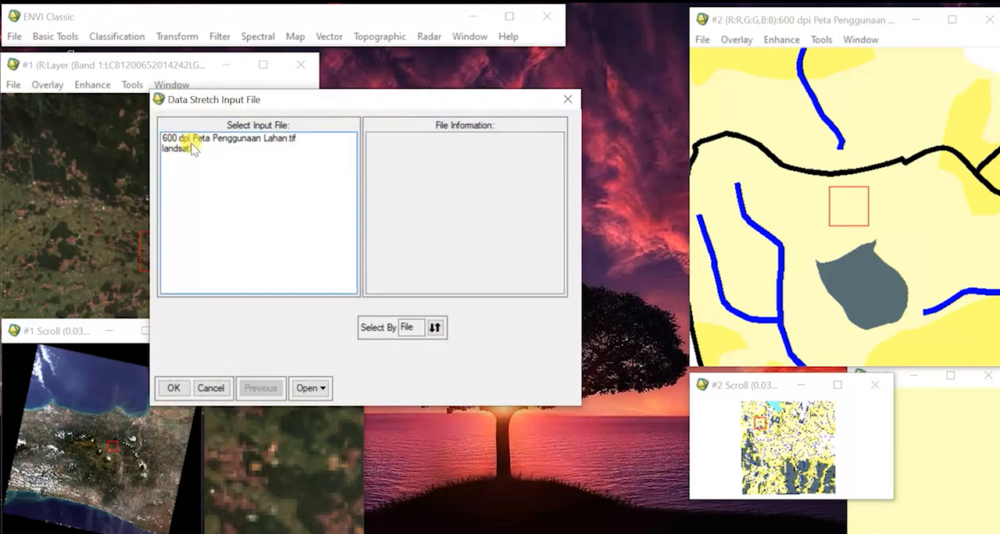
click(192, 151)
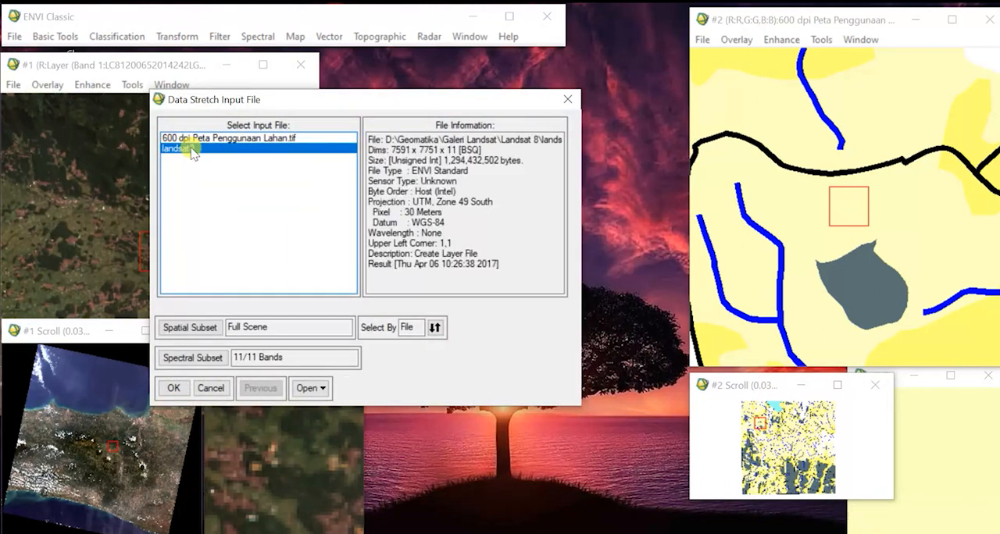
click(191, 329)
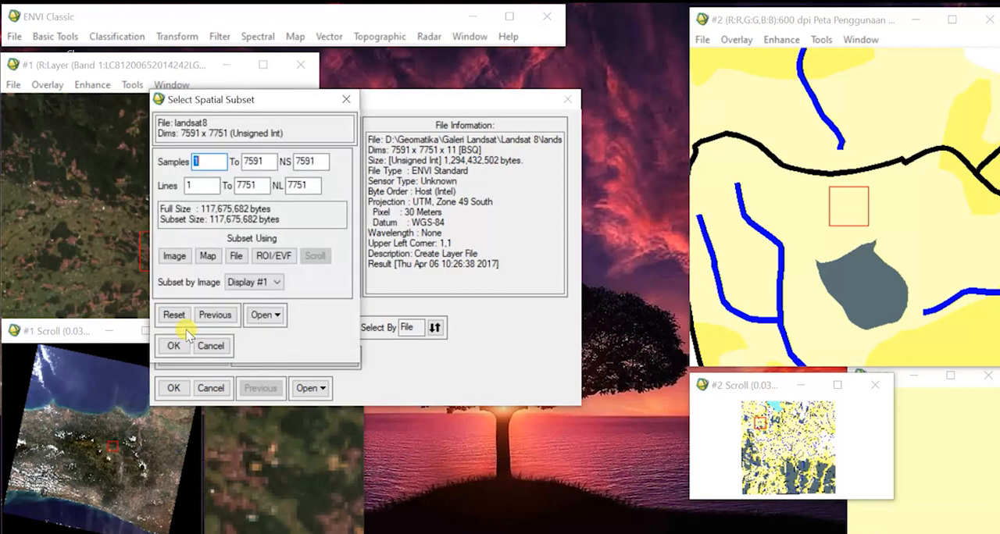
click(174, 256)
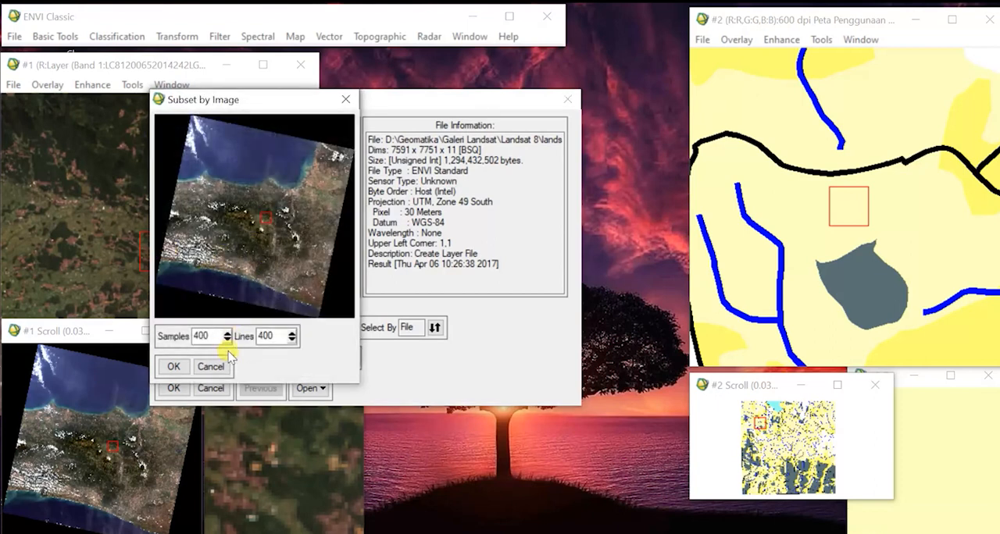
click(210, 367)
click(209, 257)
click(432, 300)
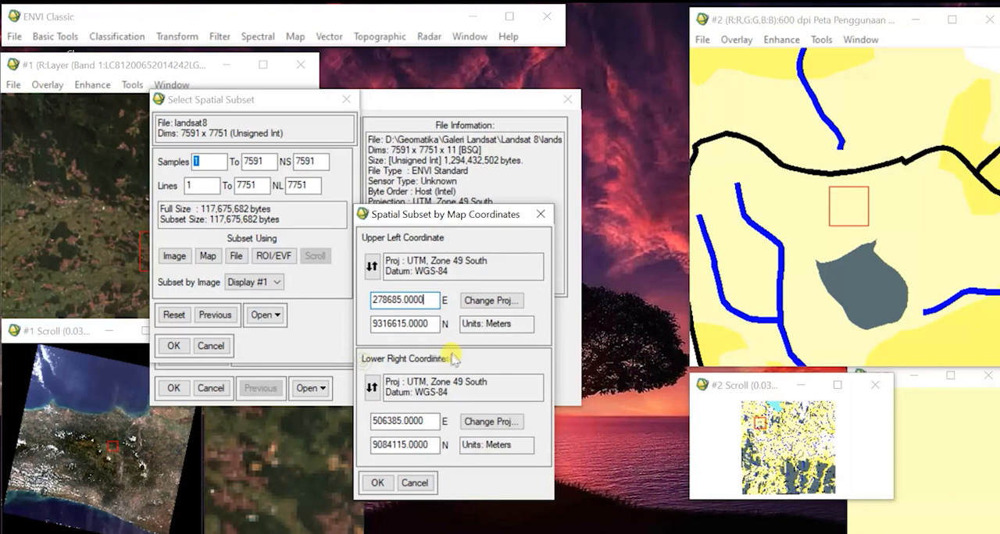
click(539, 216)
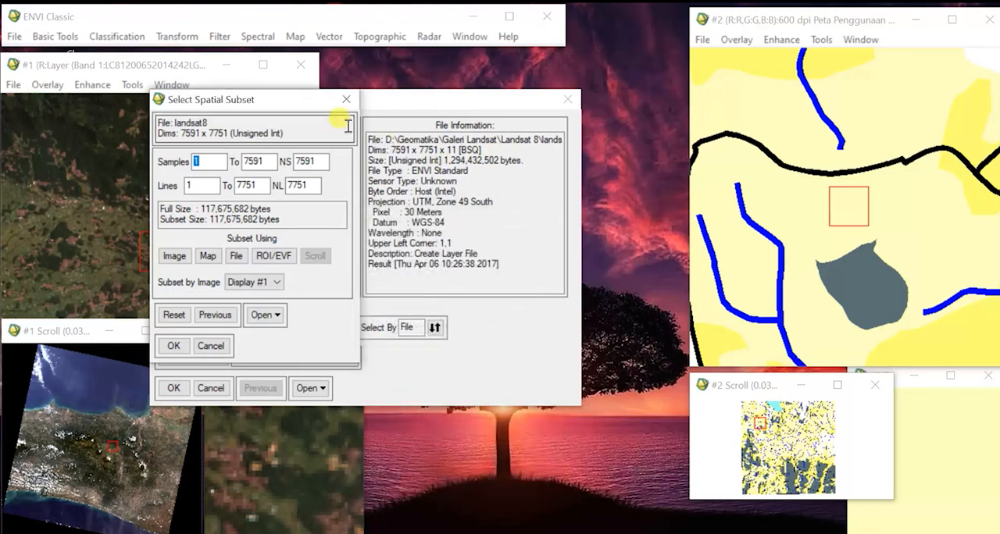
click(210, 346)
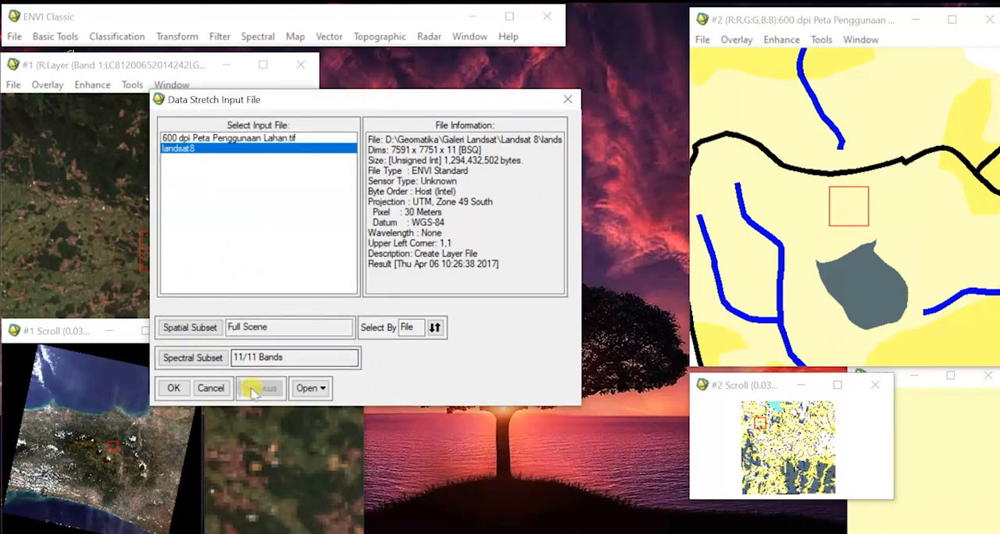
click(209, 388)
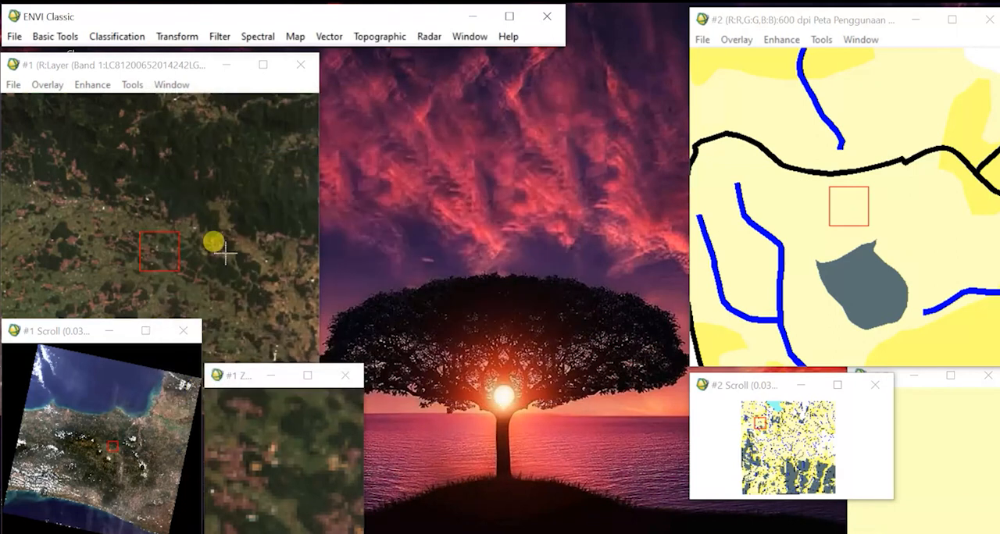
Geographically link Display #1 with the Landsat image to Display #2 with the land use map.
right_click(182, 190)
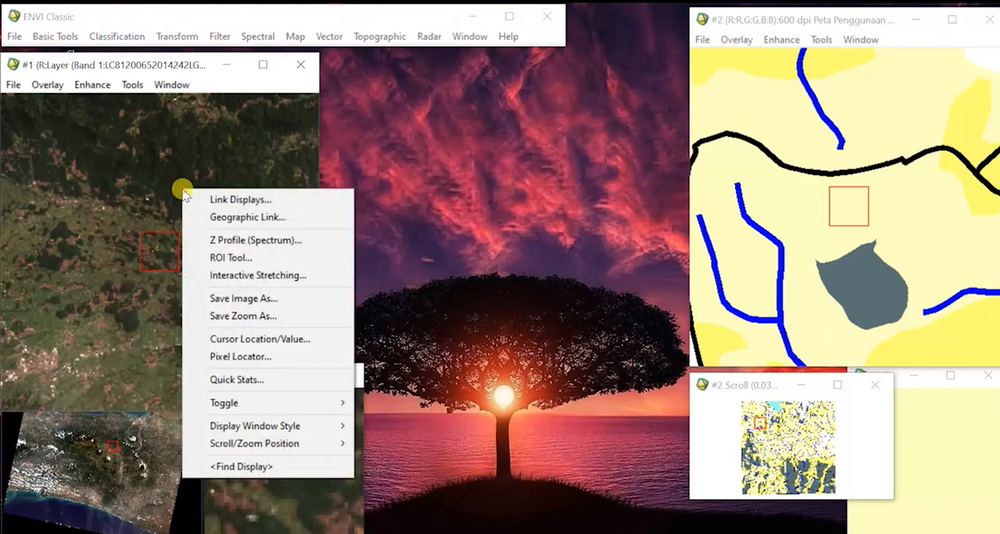
click(226, 217)
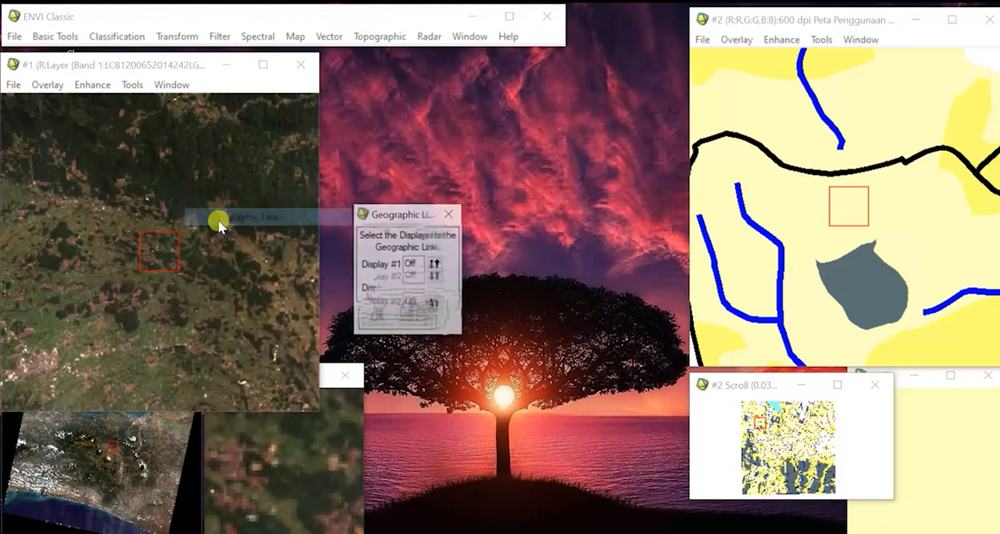
click(436, 264)
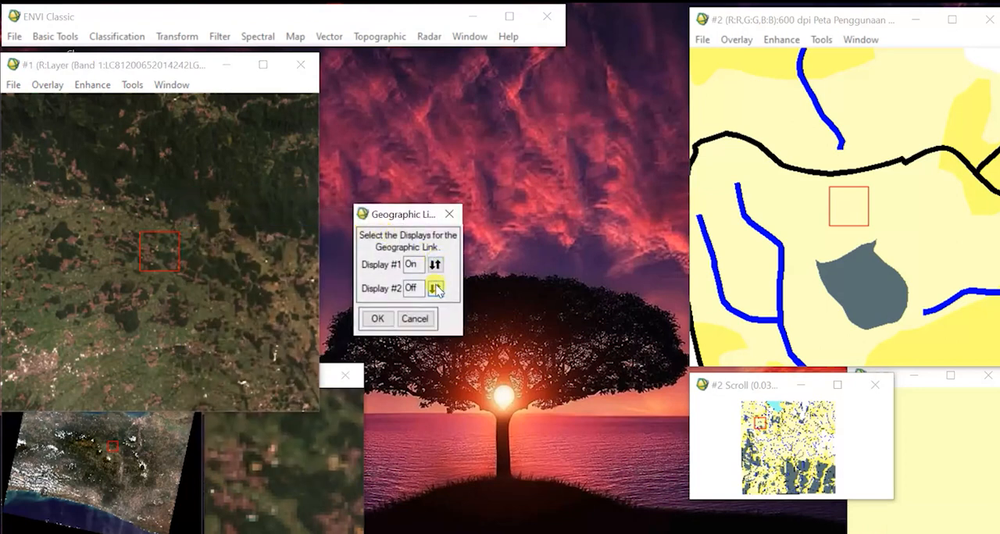
click(377, 319)
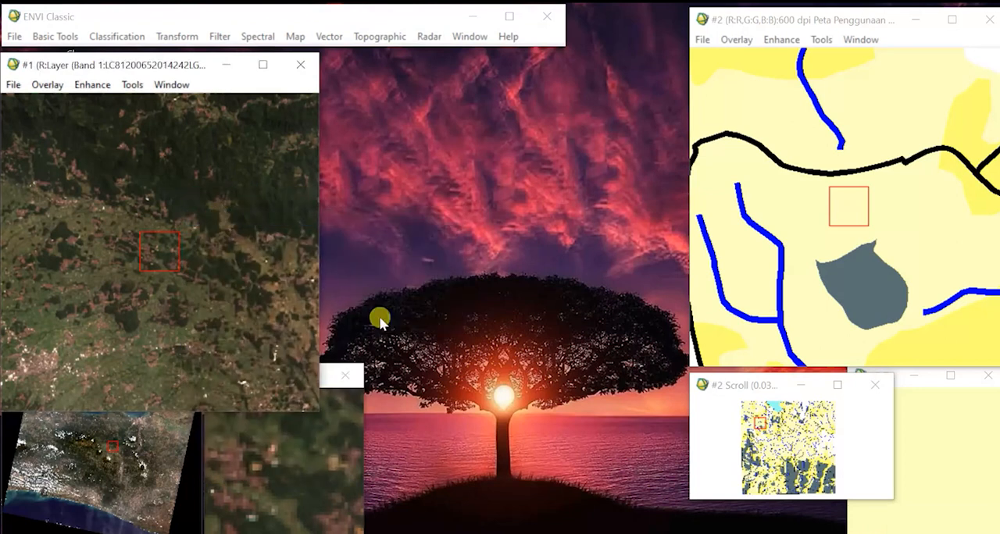
Center Display #2 on the upper-left corner of the land use map frame and open the Pixel Locator there.
click(753, 410)
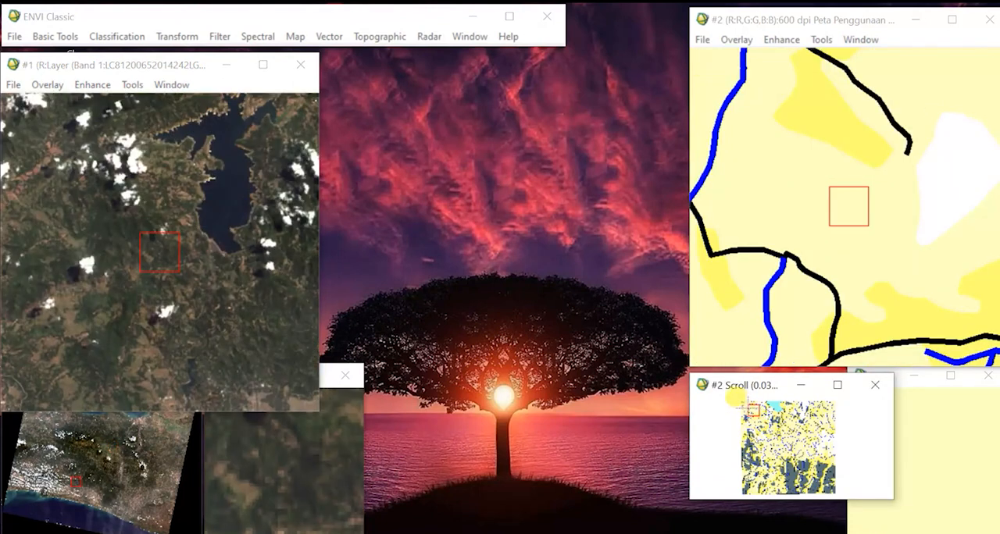
click(739, 404)
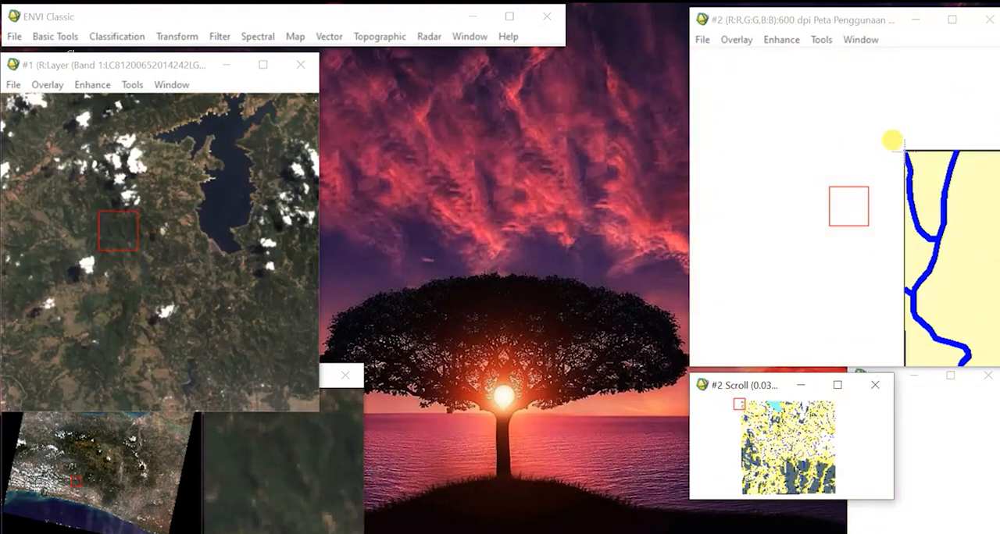
click(903, 149)
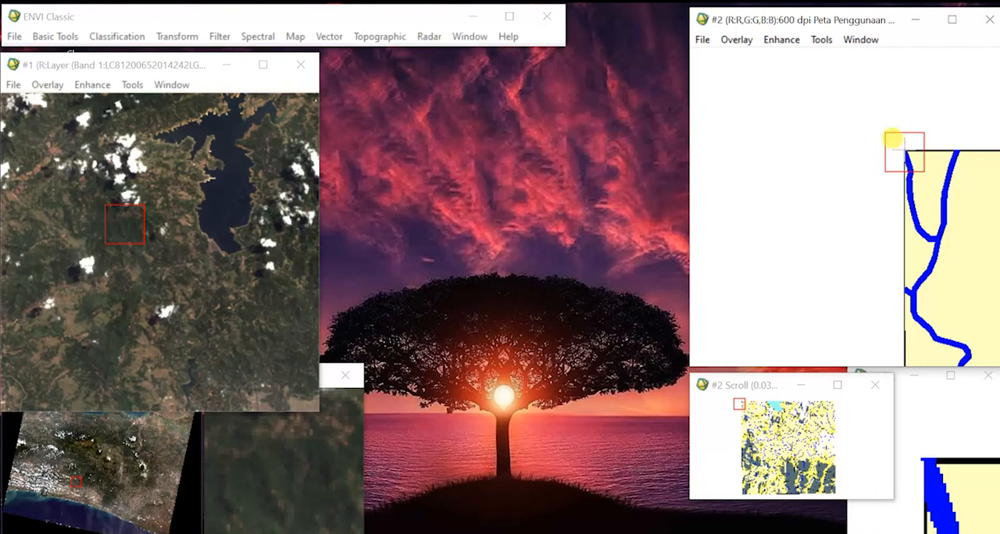
right_click(905, 150)
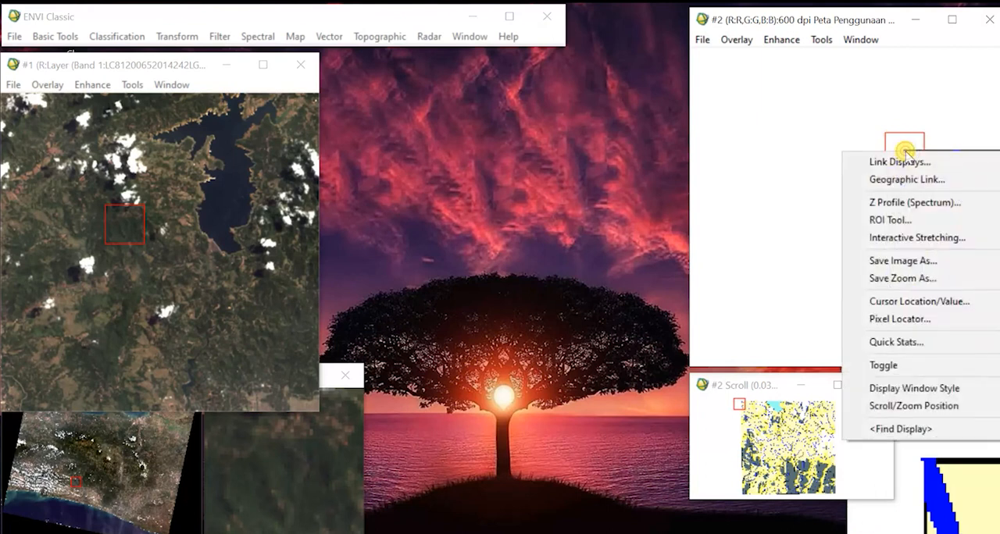
click(912, 319)
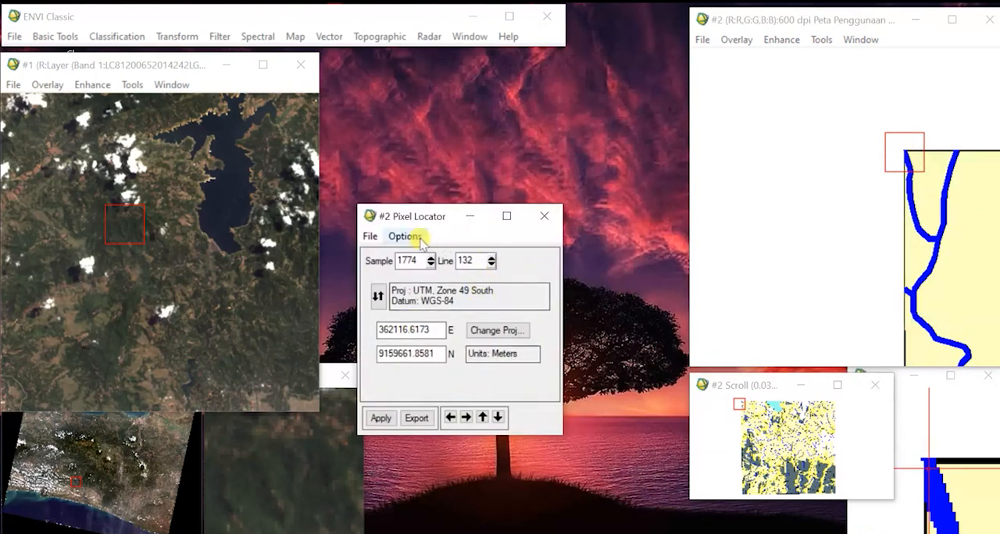
Copy the corner's coordinates into the Notepad list as X min 362116.6173 and Y max 9159661.8581, and close the Pixel Locator.
click(353, 533)
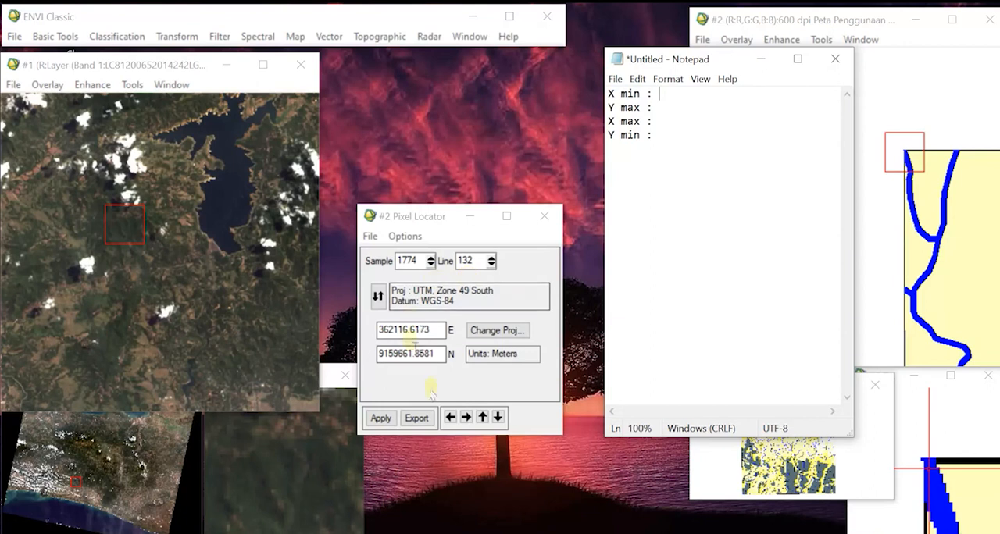
double_click(438, 330)
key(ctrl+c)
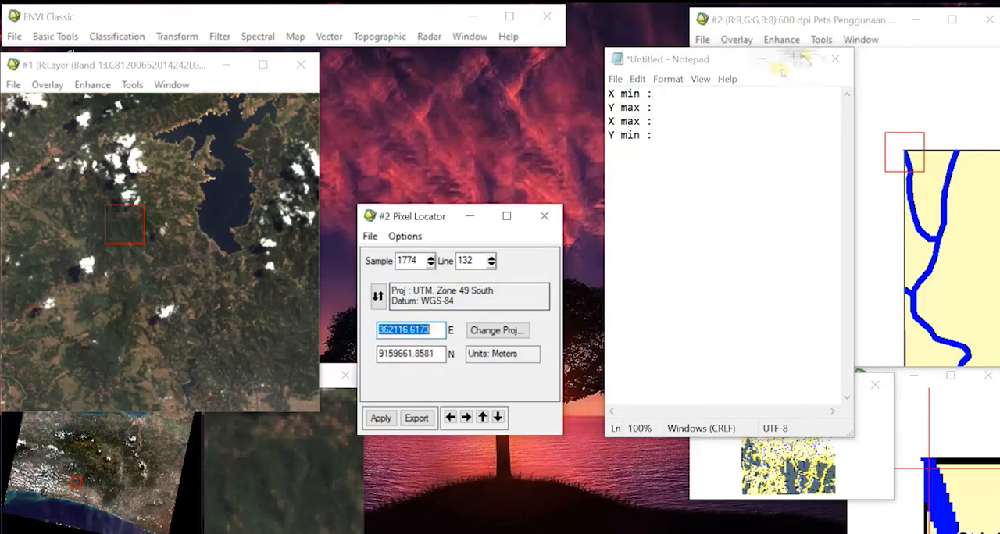
click(683, 95)
key(ctrl+v)
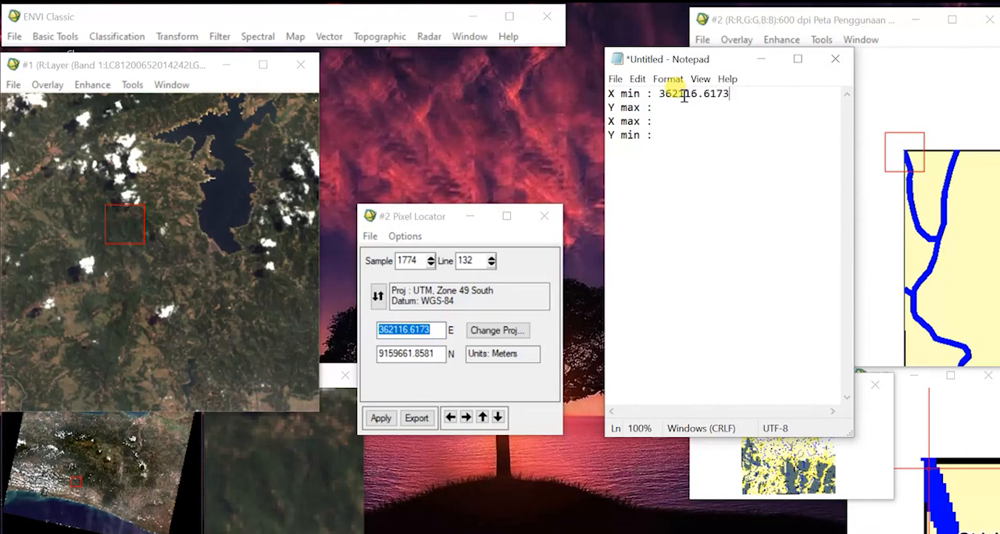
double_click(442, 353)
key(ctrl+c)
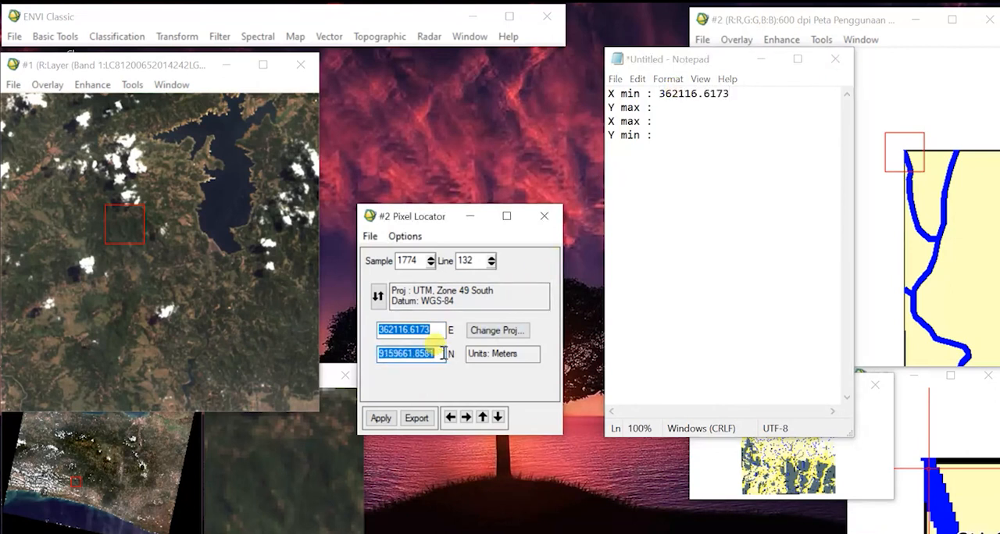
click(679, 110)
key(ctrl+v)
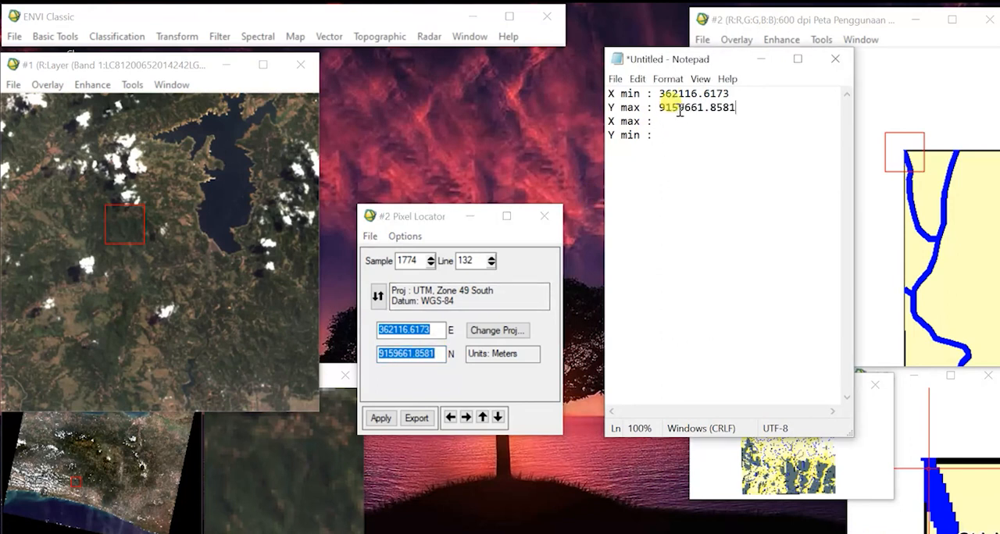
click(541, 218)
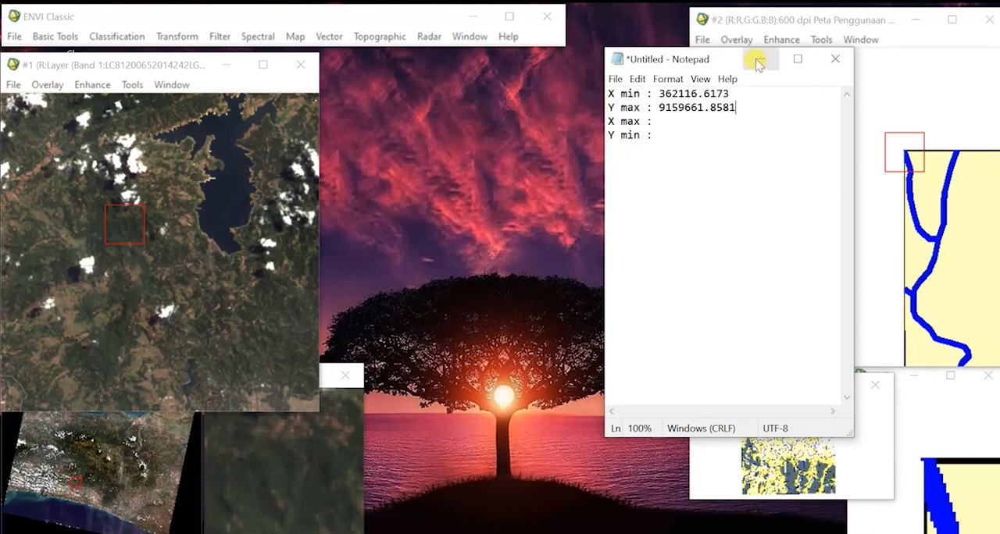
Center Display #2 on the lower-right corner of the land use map frame and open the Pixel Locator there.
drag(696, 59, 500, 92)
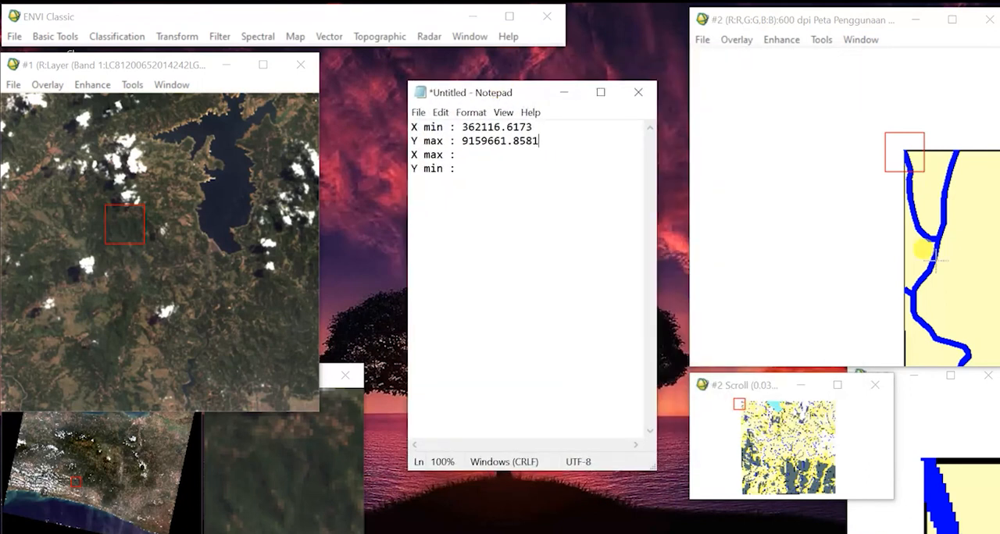
click(836, 495)
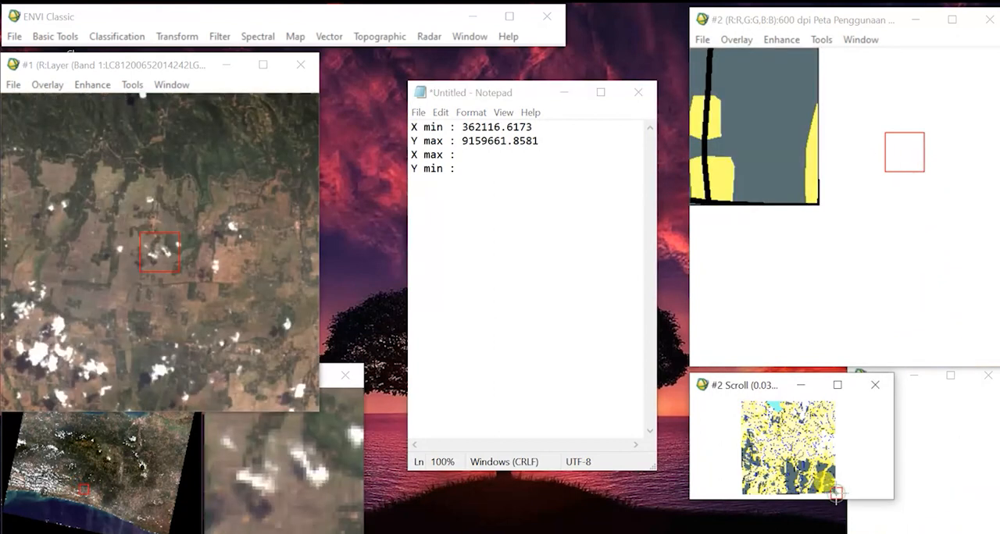
click(818, 205)
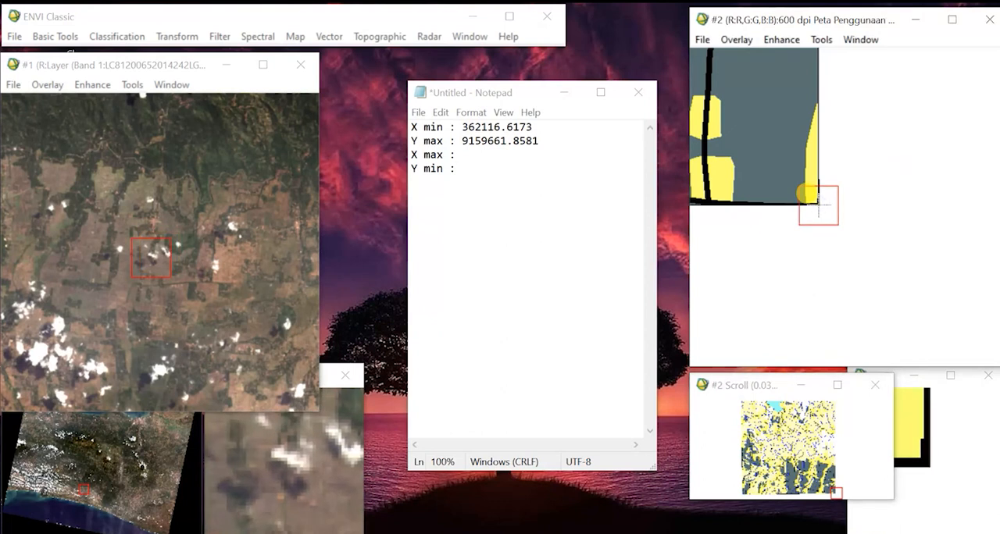
right_click(819, 206)
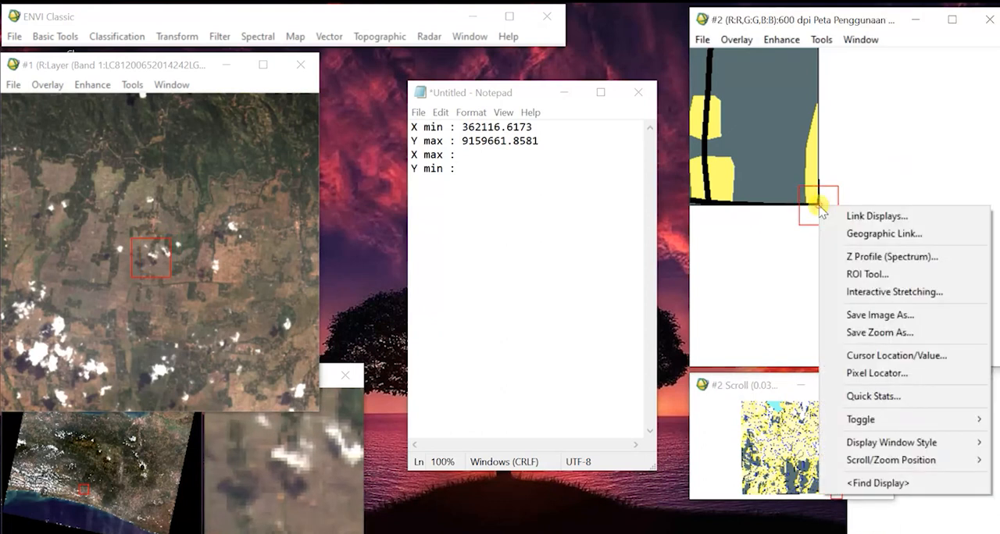
click(874, 373)
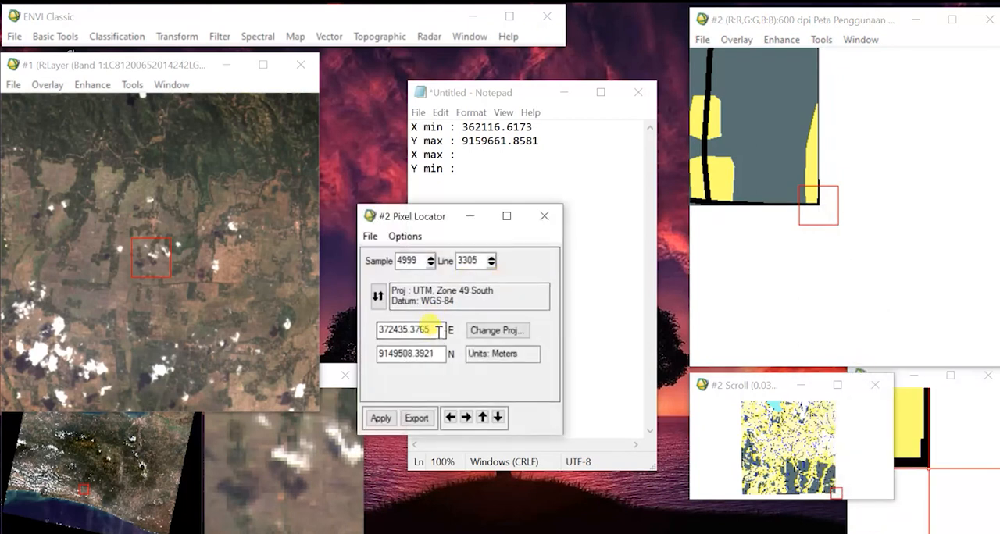
Copy the lower-right corner's coordinates into Notepad as X max 372435.3765 and Y min 9149508.3921, and close the Pixel Locator.
double_click(438, 331)
key(ctrl+c)
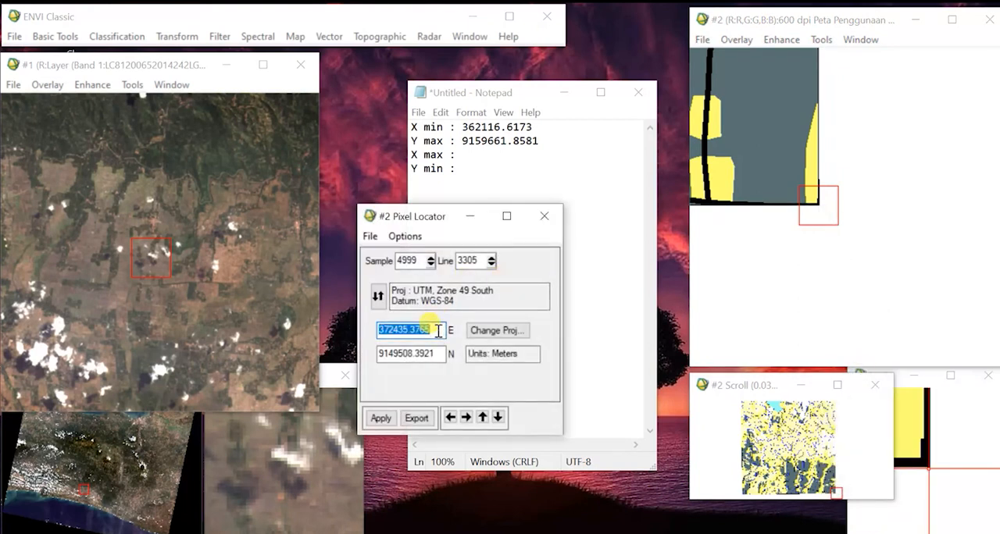
drag(432, 218, 211, 202)
click(480, 165)
drag(480, 165, 471, 157)
click(471, 157)
key(ctrl+v)
double_click(217, 335)
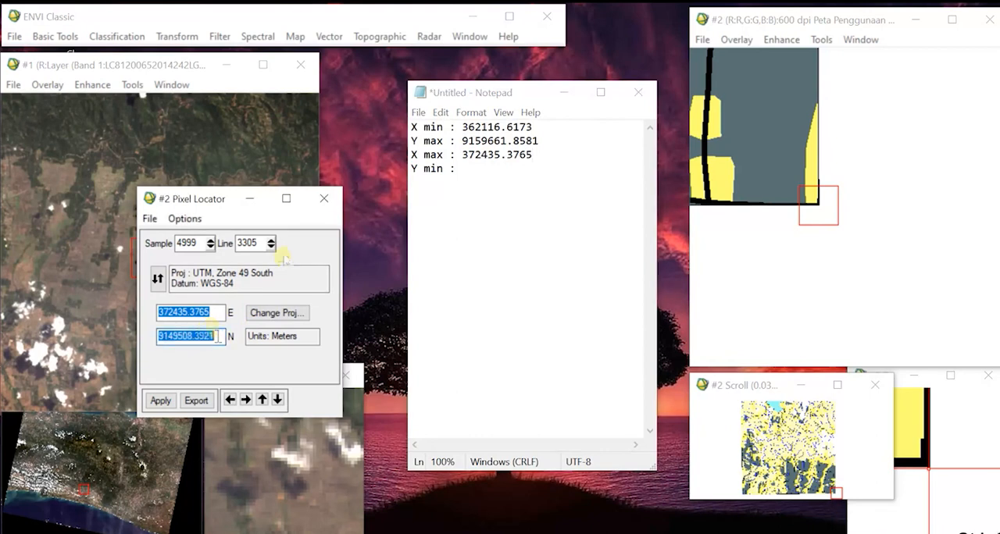
click(479, 170)
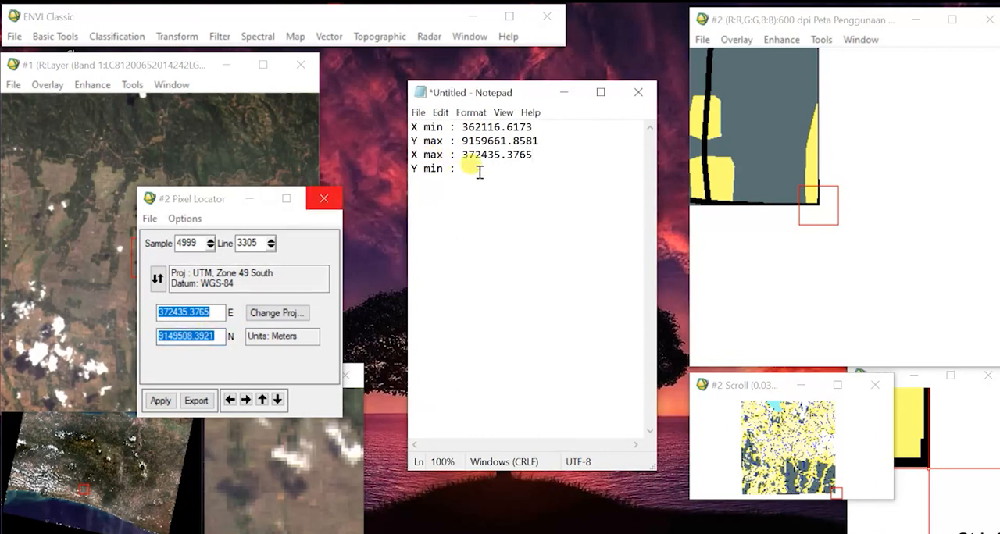
text(9149508.3921)
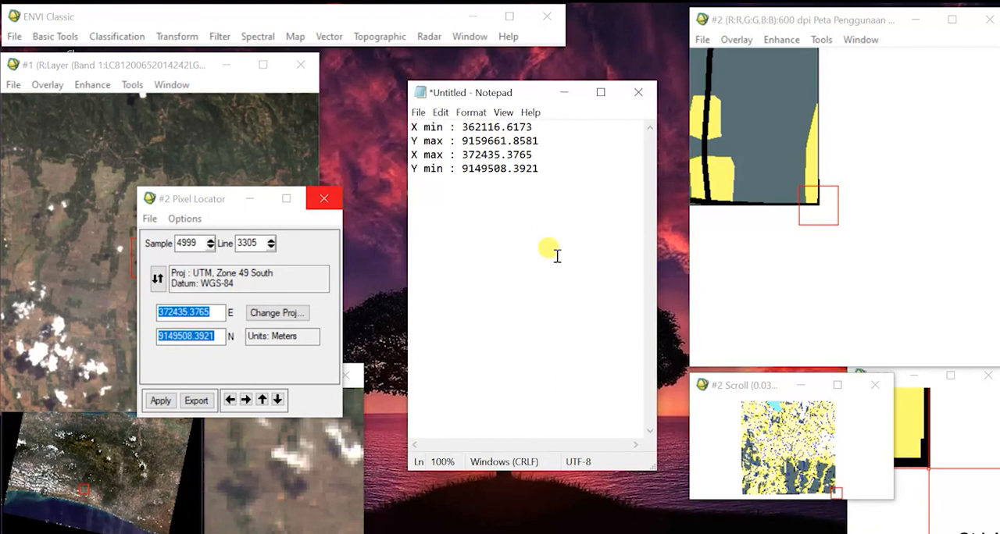
click(337, 199)
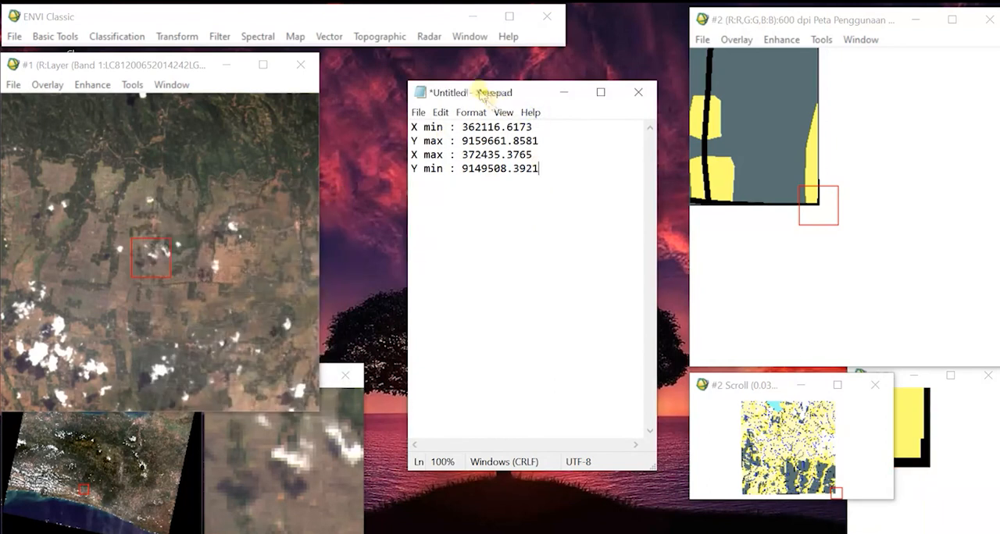
Start Stretch Data on the landsat8 file and open its spatial subset by map coordinates.
drag(464, 92, 701, 48)
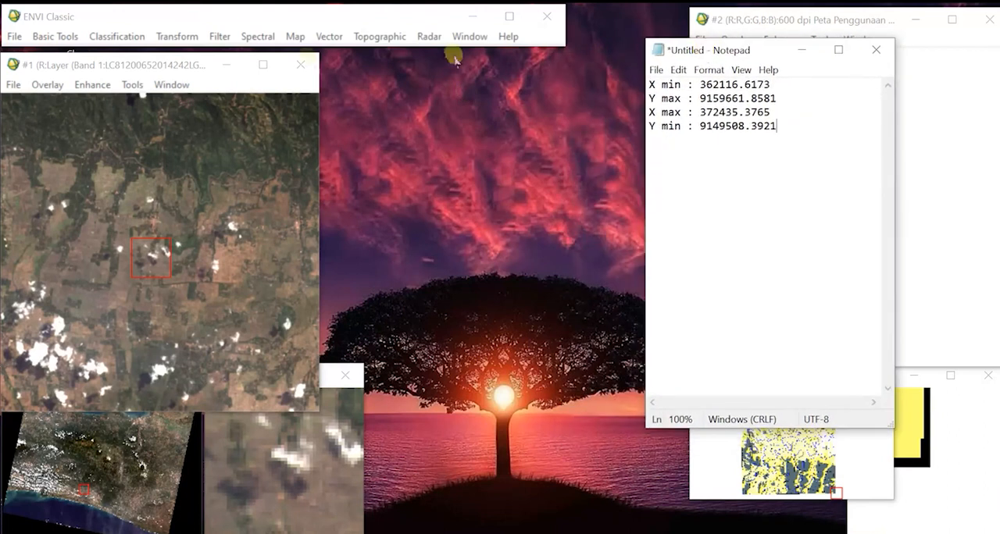
click(202, 17)
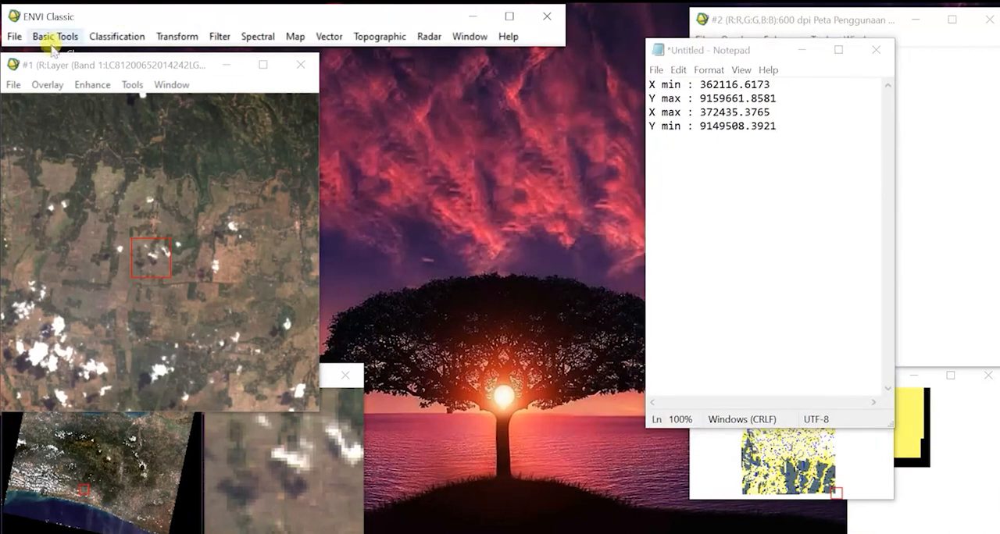
mouse_move(87, 68)
mouse_down()
mouse_move(62, 40)
mouse_move(104, 78)
mouse_move(88, 68)
mouse_up()
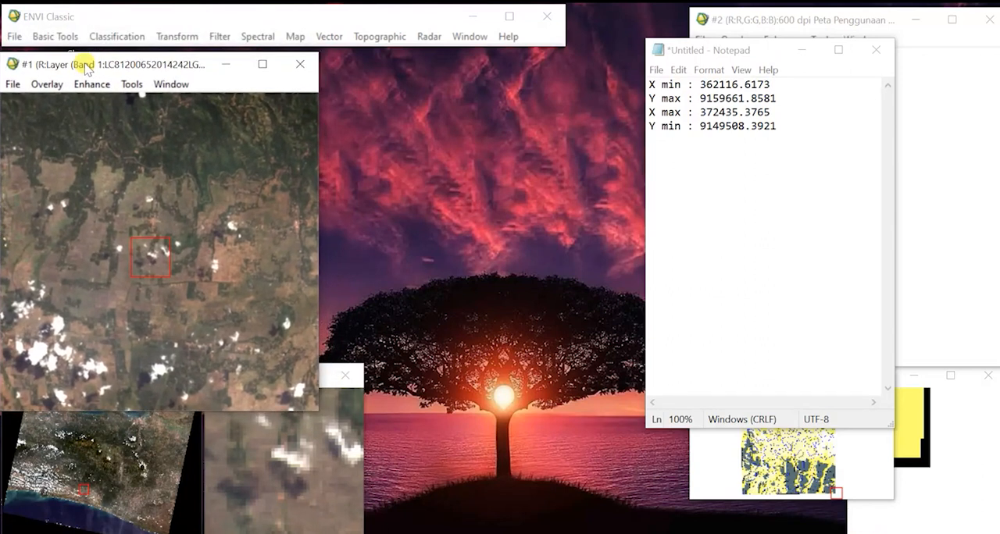
click(84, 28)
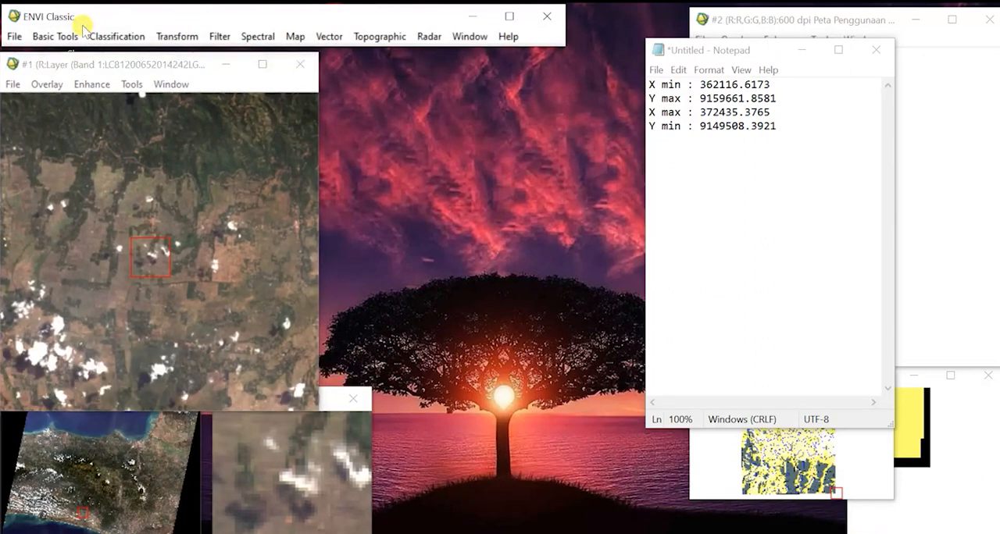
click(70, 37)
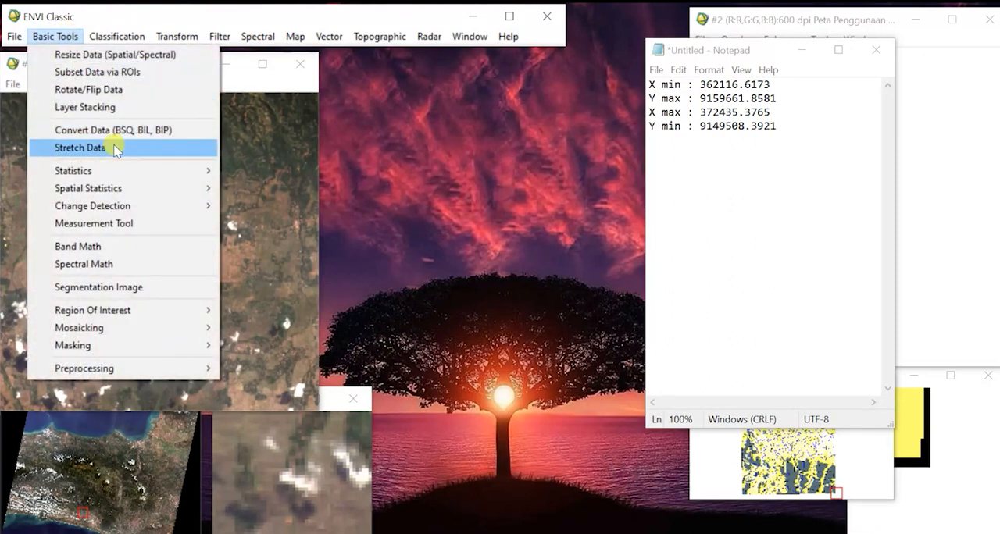
click(116, 147)
click(181, 150)
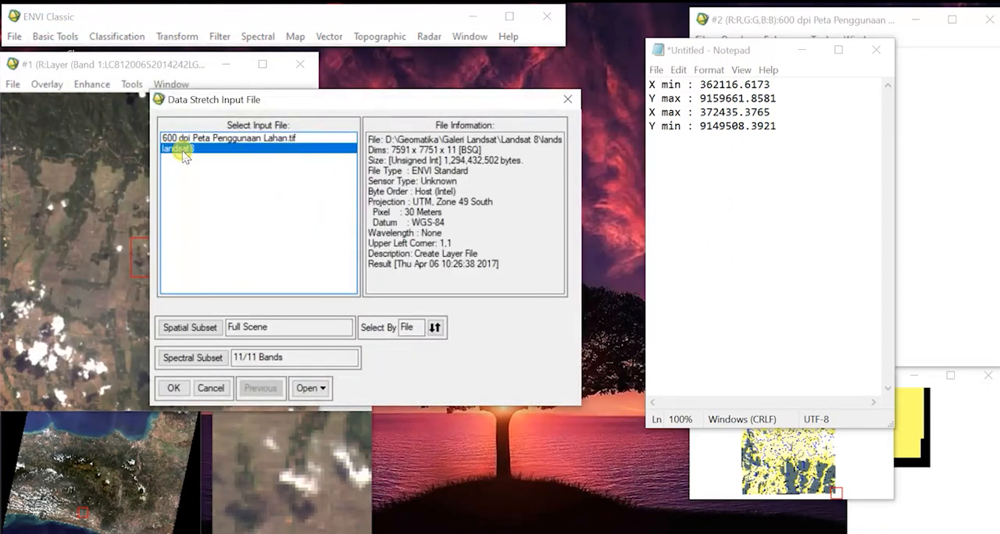
click(186, 327)
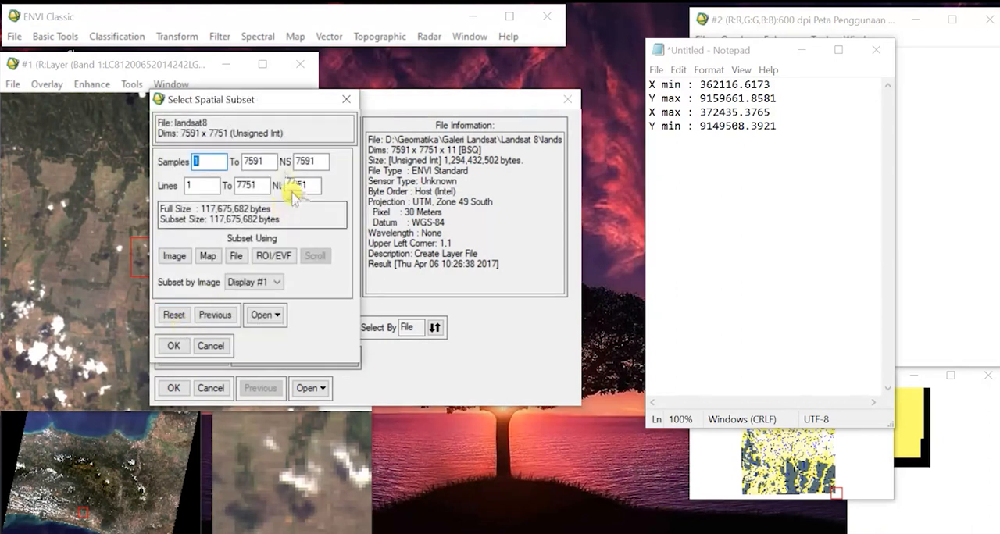
click(207, 257)
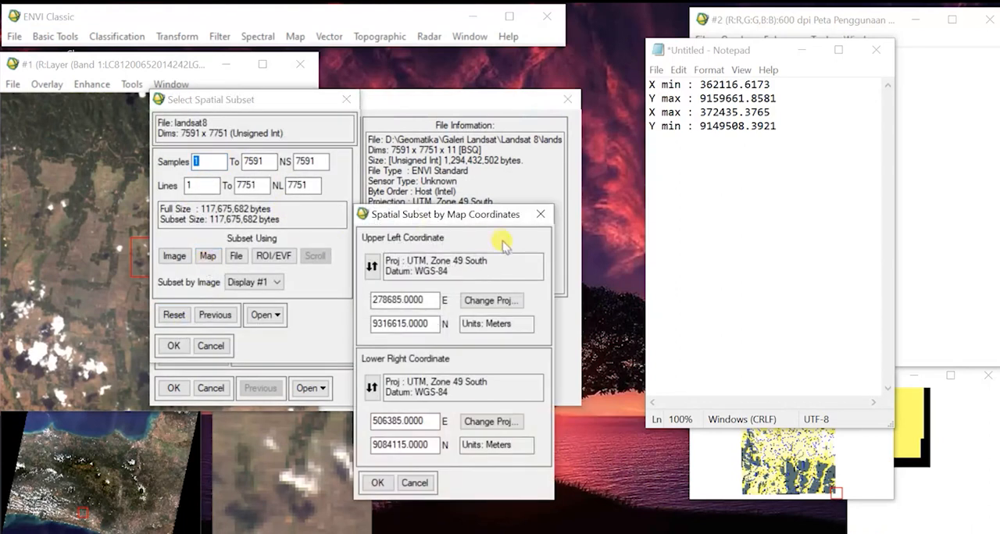
Set the subset's upper left coordinate to 362116.6173 E and 9159661.8581 N, using the values noted in Notepad.
drag(773, 84, 697, 84)
key(ctrl+c)
double_click(430, 299)
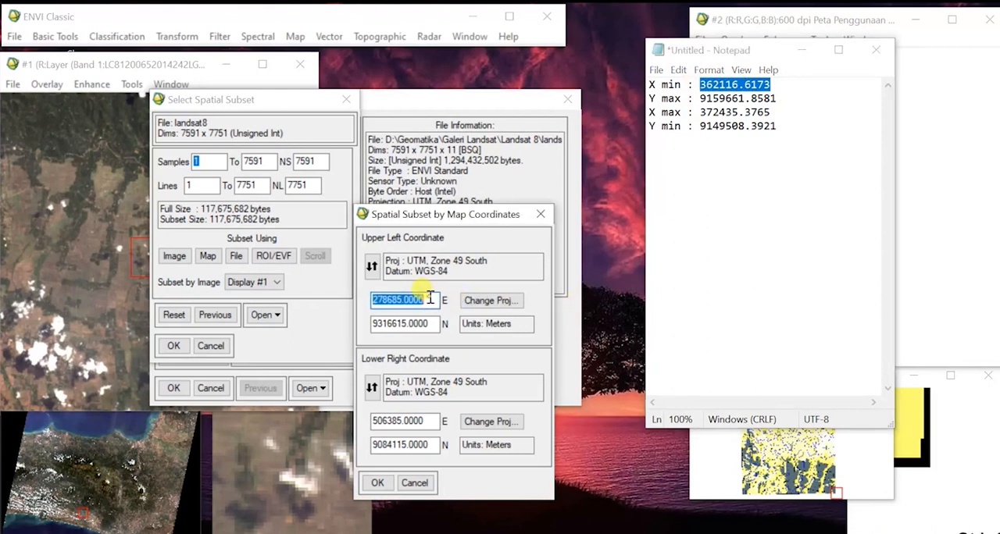
key(ctrl+v)
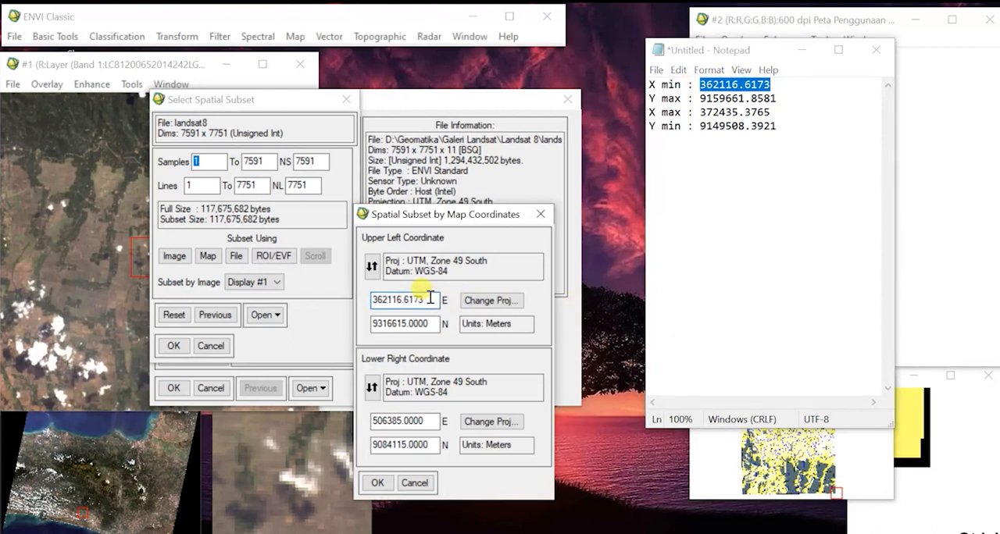
double_click(777, 99)
double_click(430, 323)
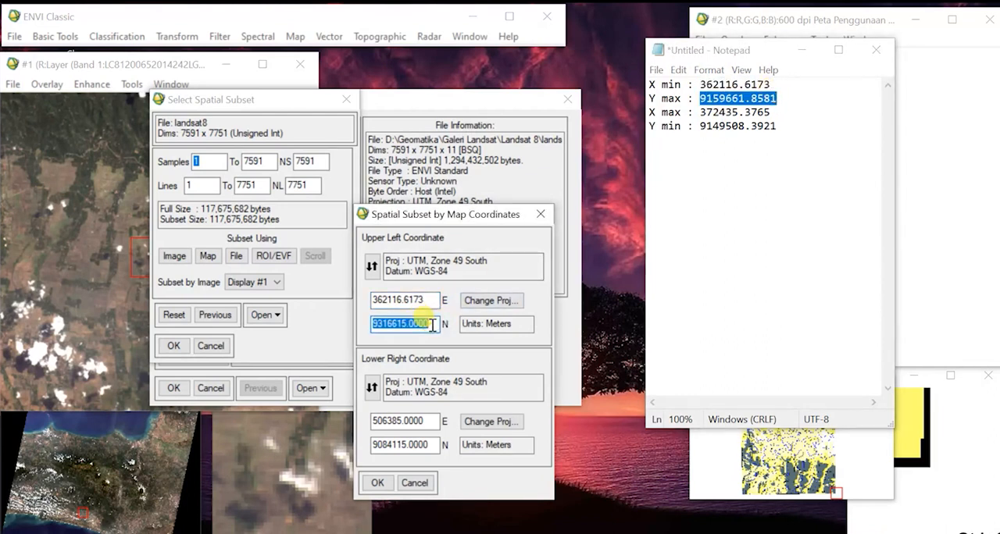
text(9159661.8581)
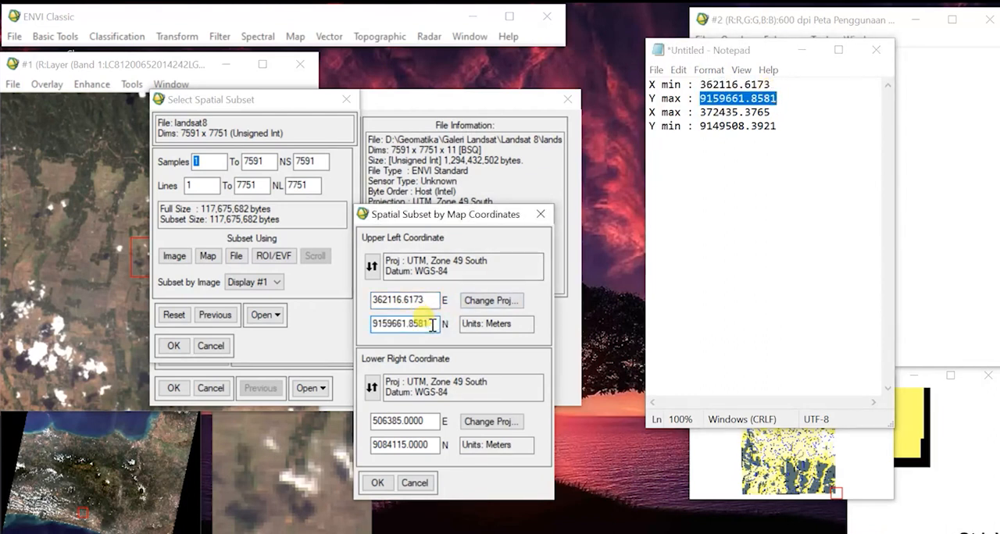
Set the subset's lower right coordinate to 372435.3765 E and 9149508.3921 N from Notepad, and accept the subset and the input file.
double_click(771, 113)
key(ctrl+c)
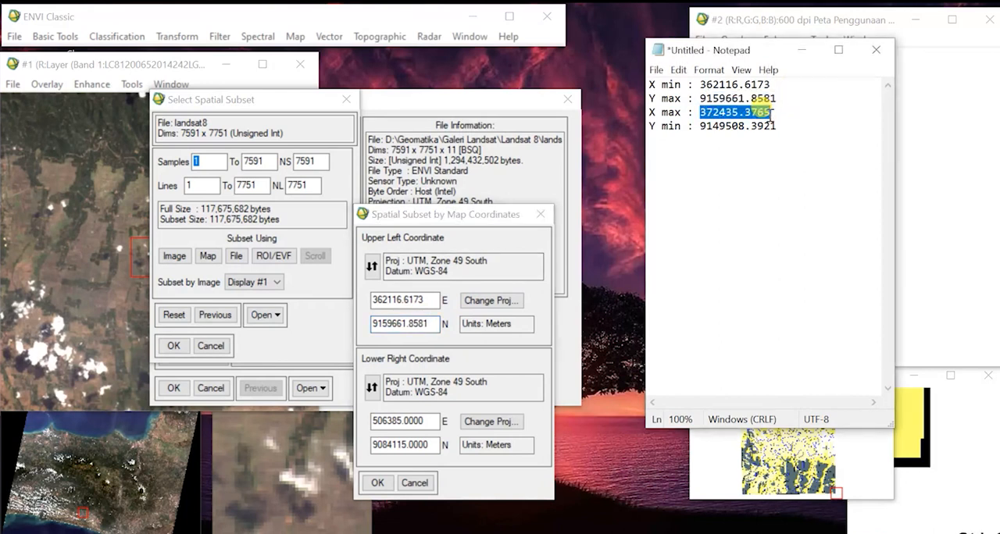
double_click(434, 421)
key(ctrl+v)
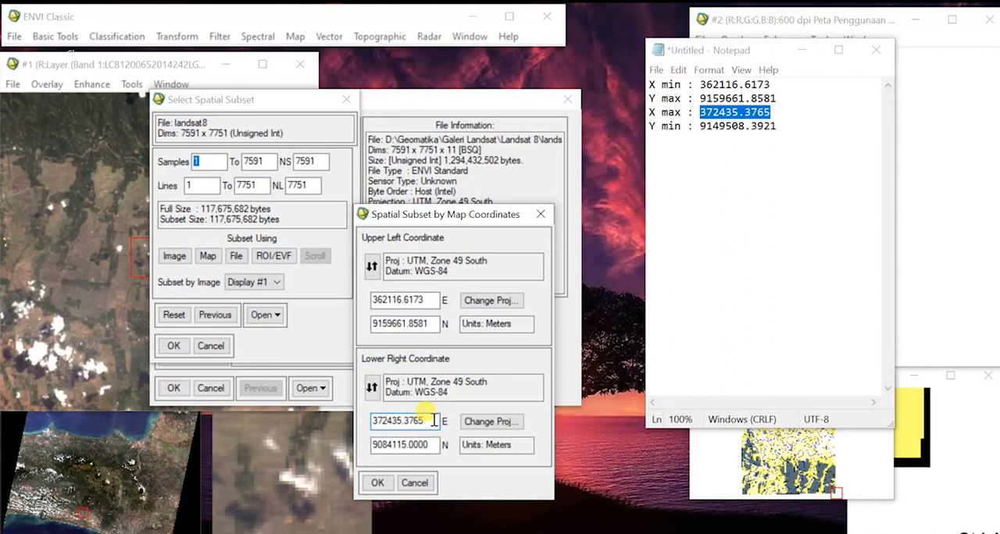
double_click(784, 125)
key(ctrl+c)
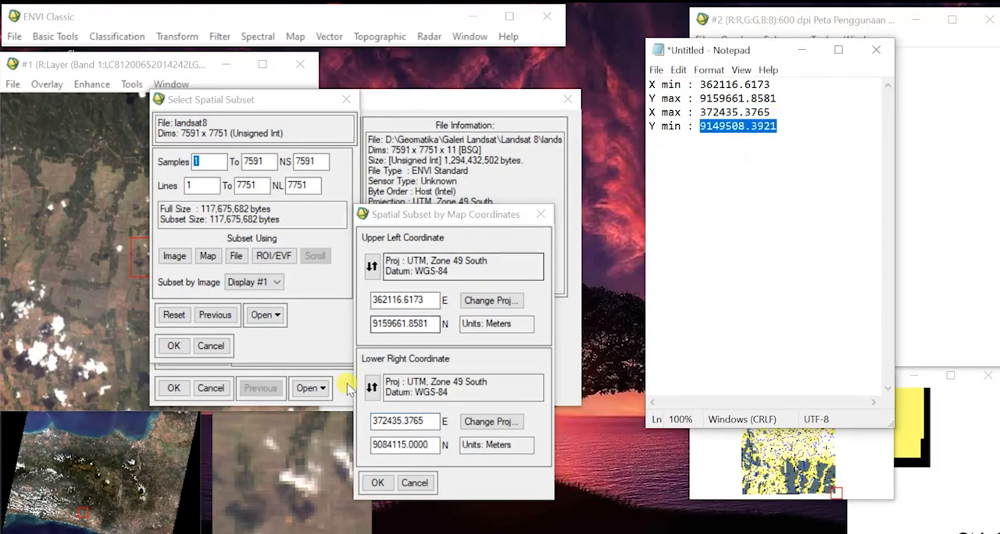
click(431, 445)
double_click(431, 444)
key(ctrl+v)
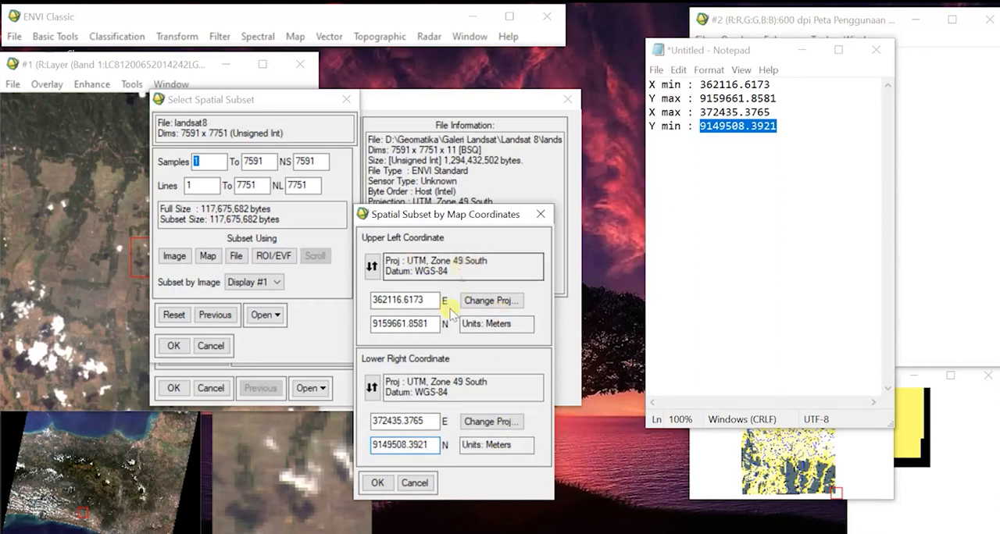
click(378, 485)
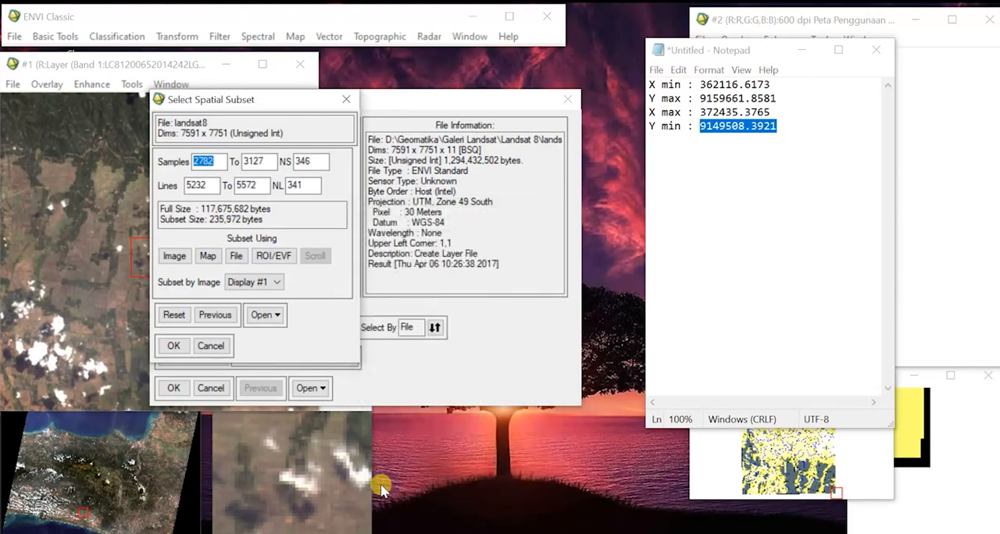
click(175, 346)
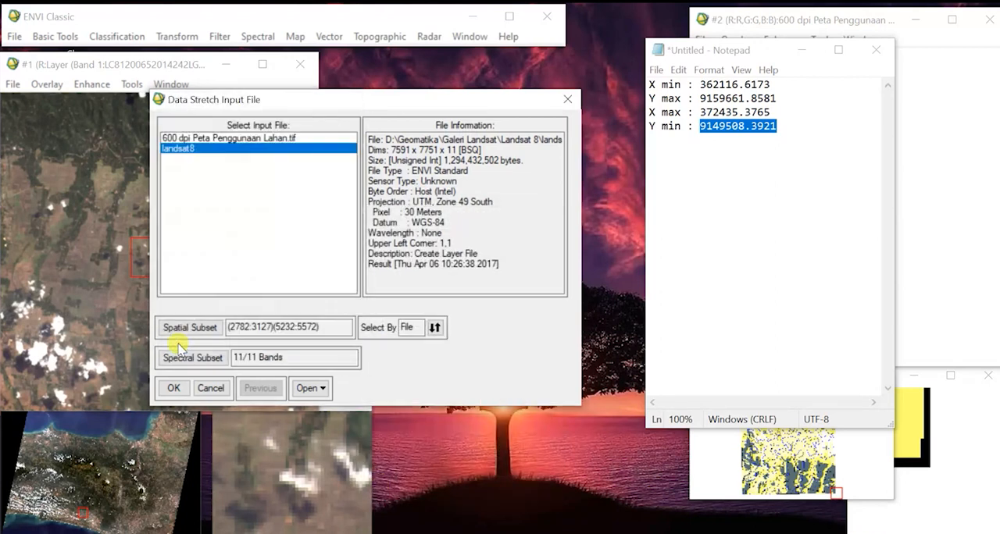
click(172, 389)
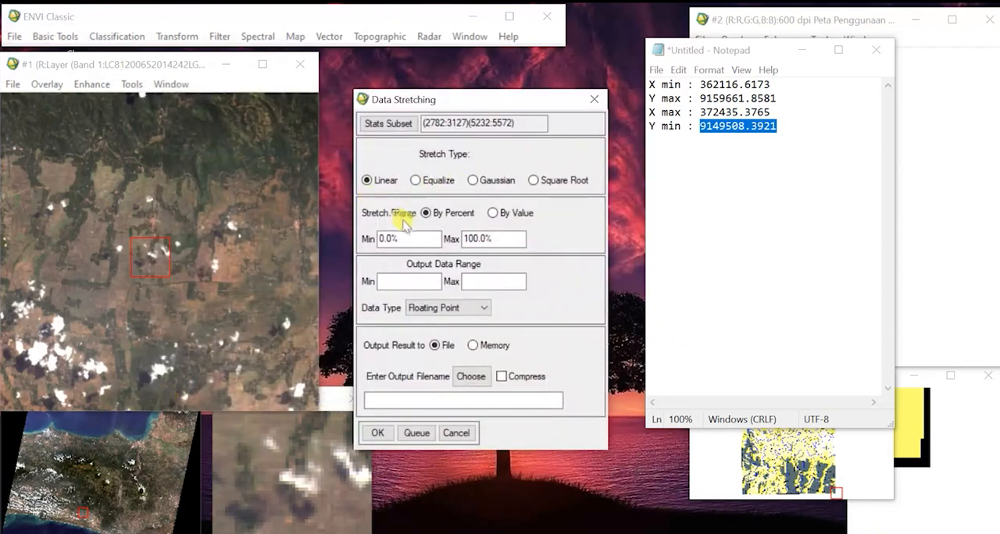
Define the stretch range by value, with an output data range of 0 to 65535 and the Unsigned Int data type.
click(493, 213)
click(428, 239)
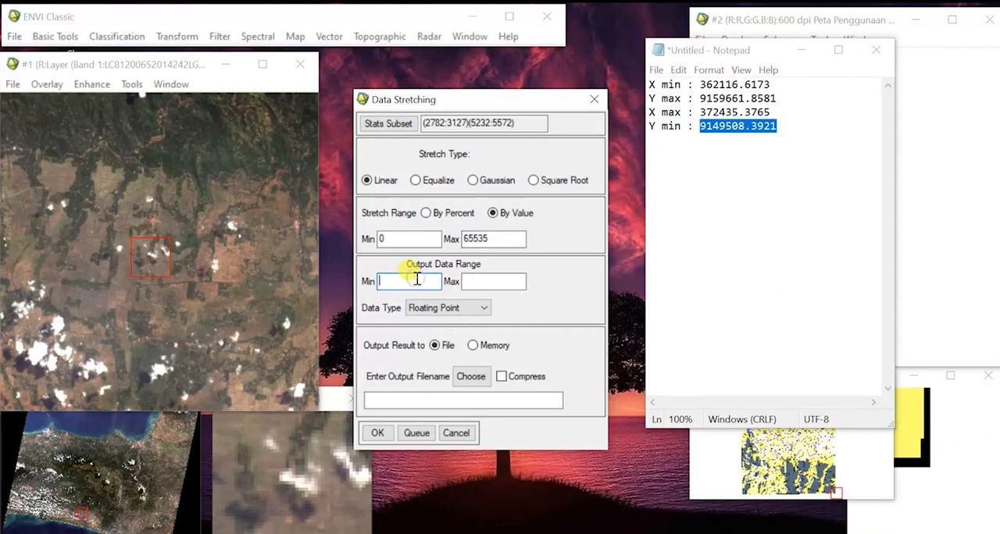
click(489, 279)
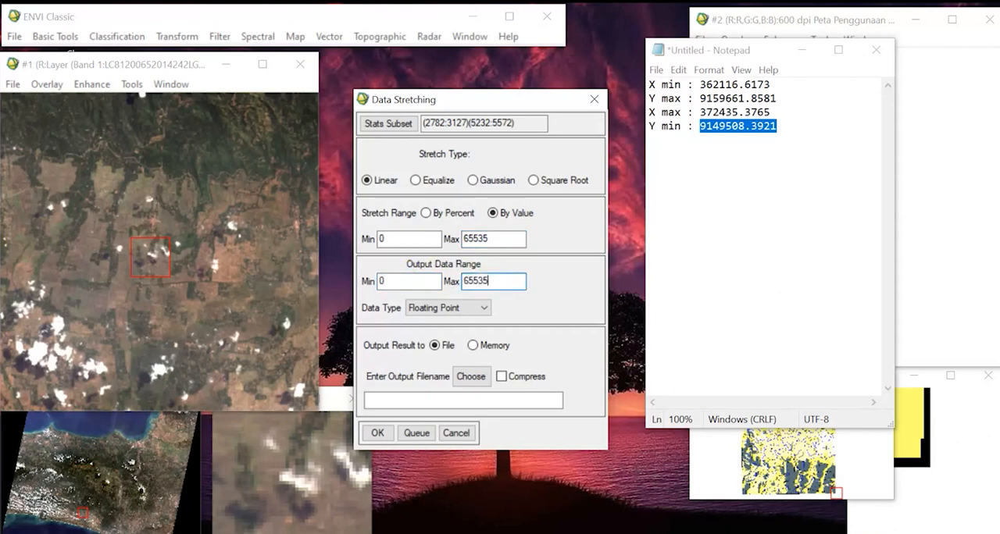
click(471, 307)
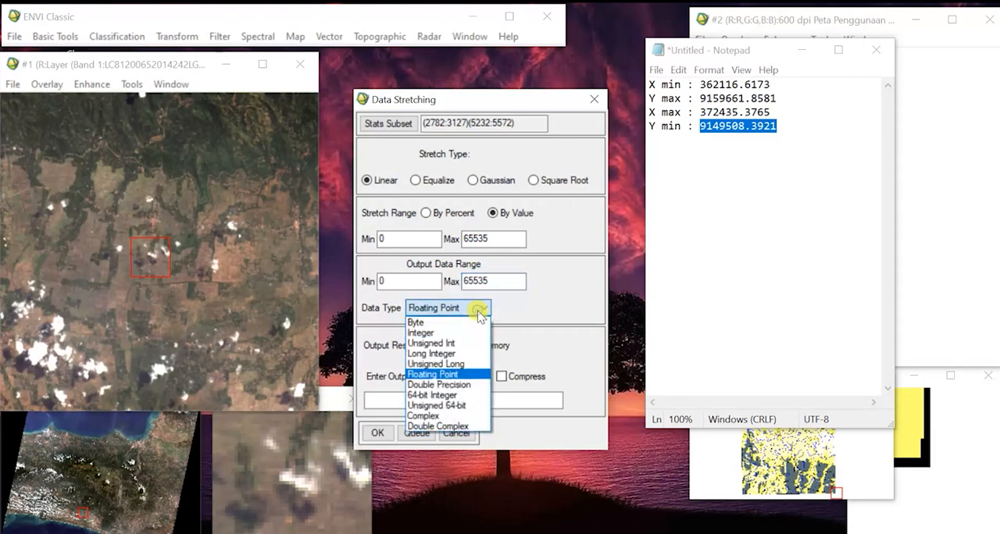
click(450, 344)
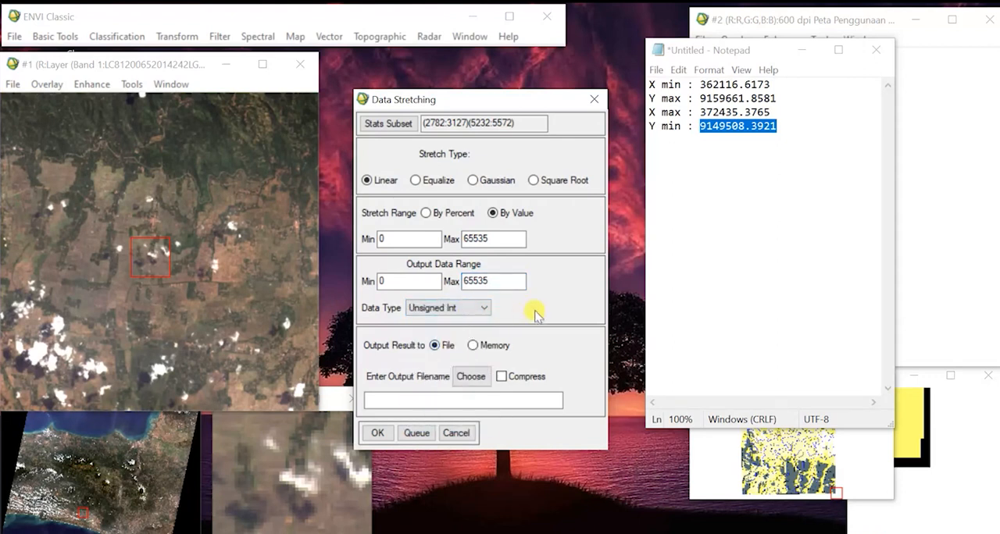
Set the output file to L8_cropping on drive D and run the data stretching.
click(471, 380)
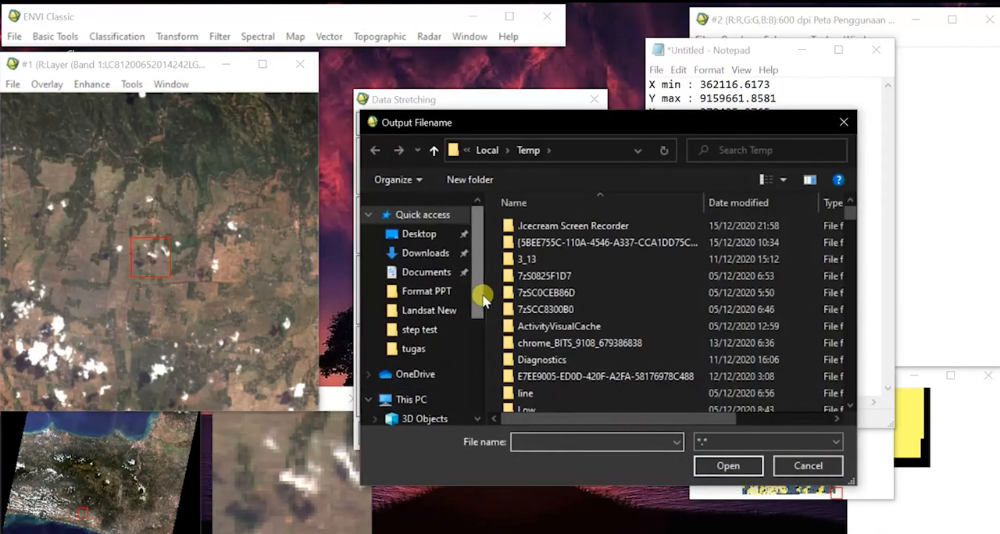
scroll(479, 297, down, 4)
click(436, 380)
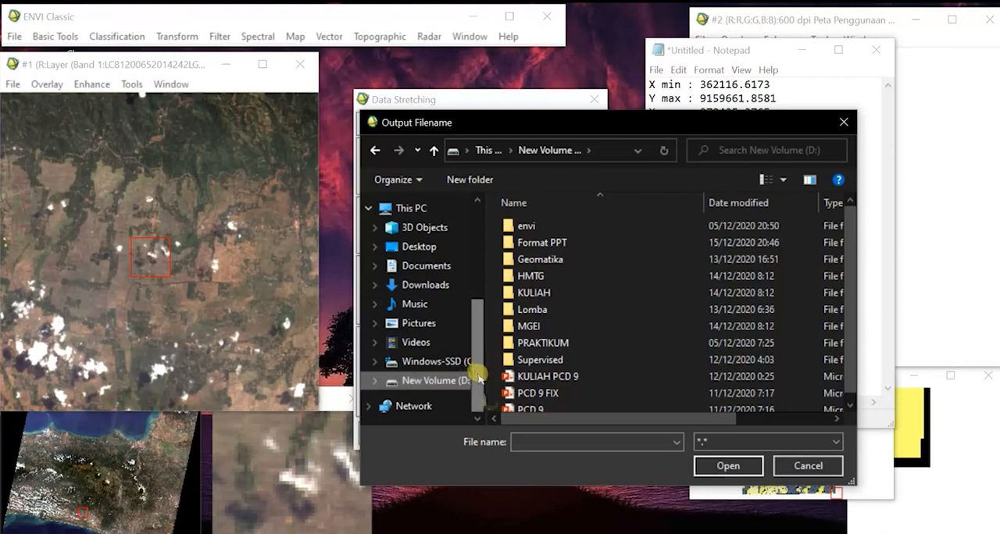
click(531, 440)
text(la)
key(BackSpace)
key(BackSpace)
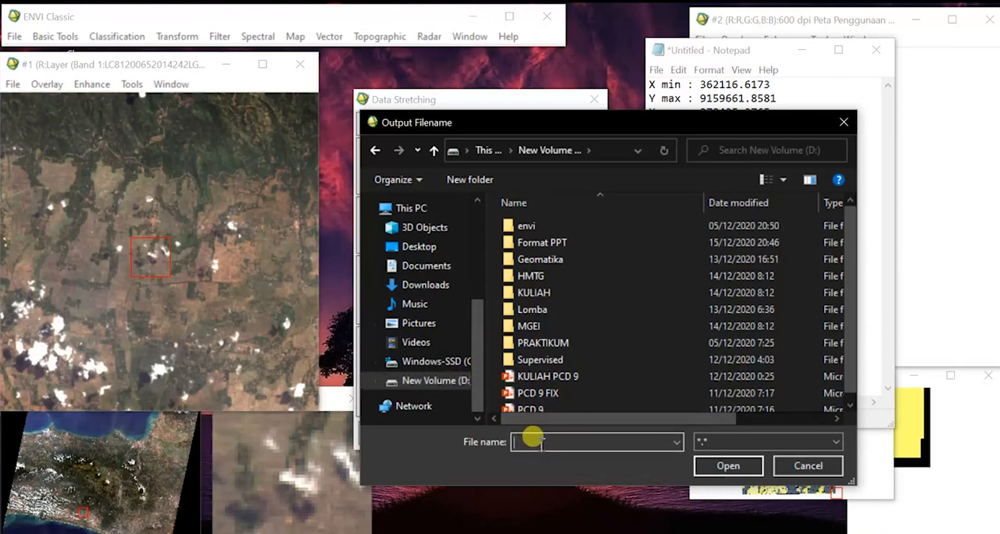
text(L8_cropping)
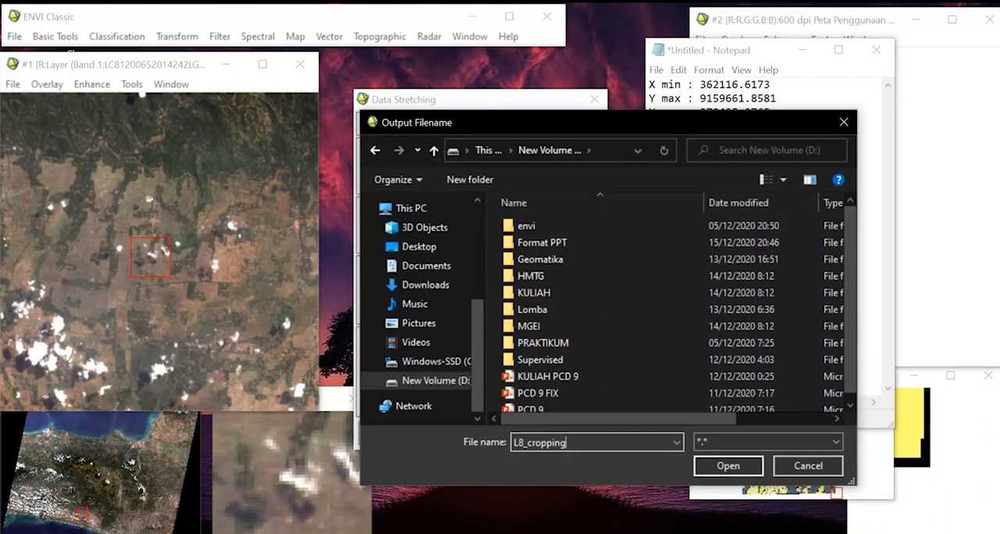
click(728, 466)
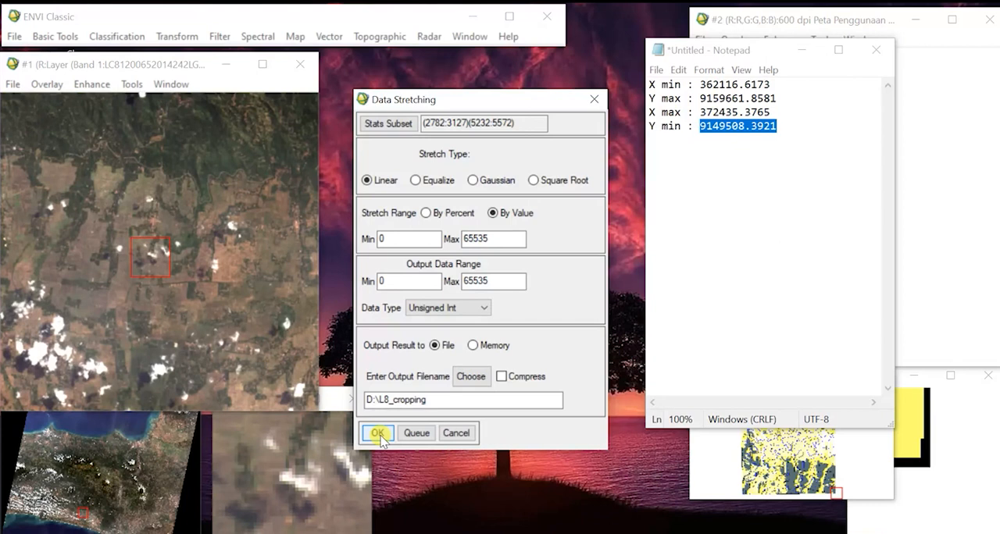
click(380, 438)
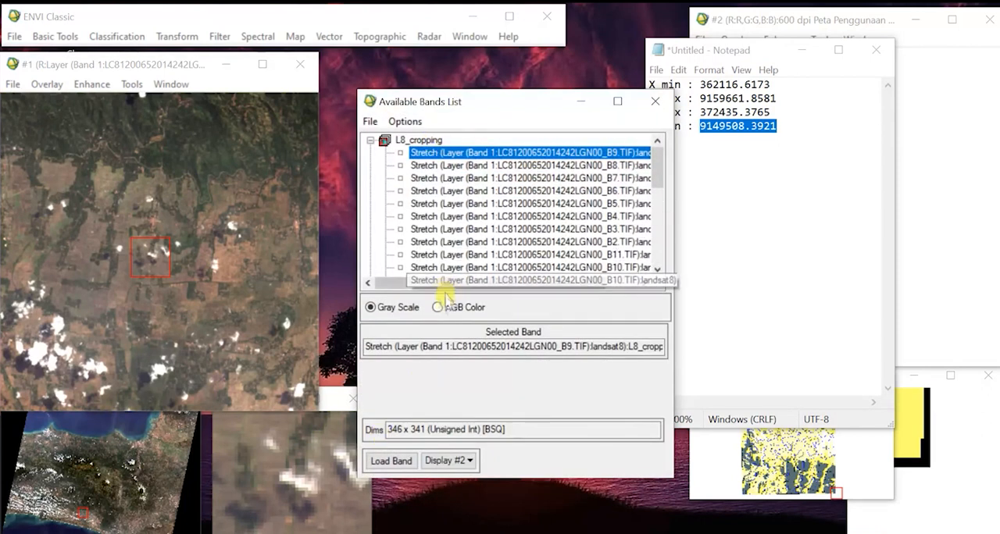
Load L8_cropping into Display #1 as an RGB composite with B4 as red, B3 as green and B2 as blue.
click(437, 306)
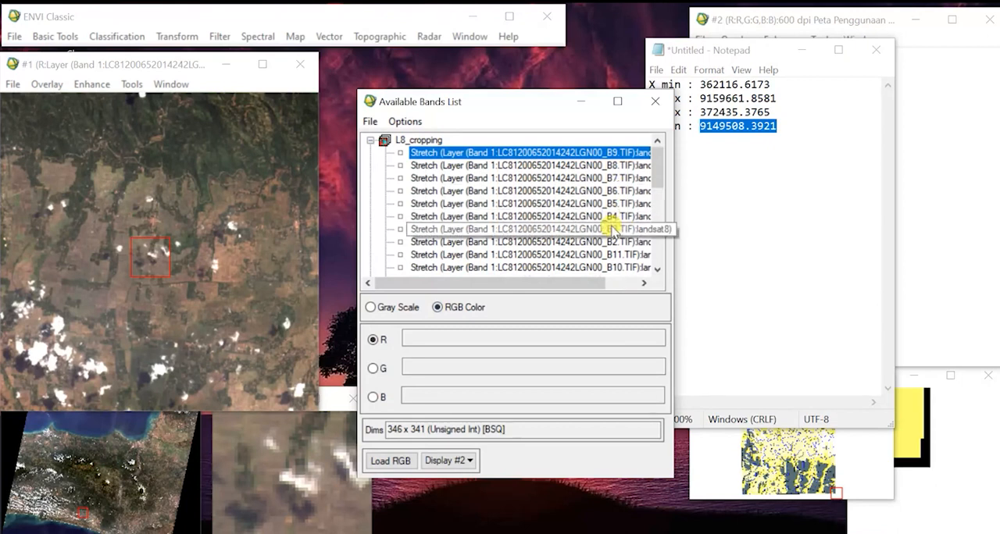
click(608, 218)
click(601, 229)
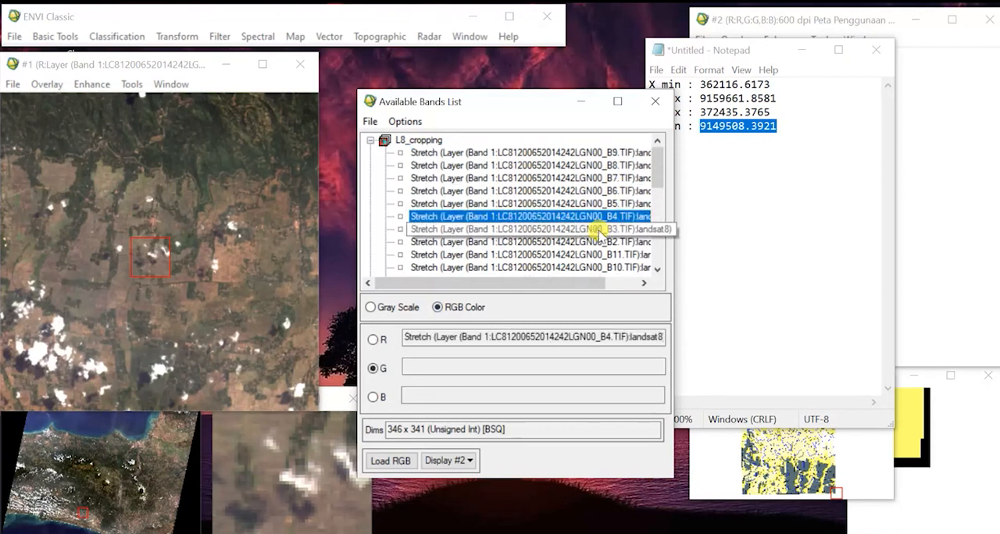
click(586, 241)
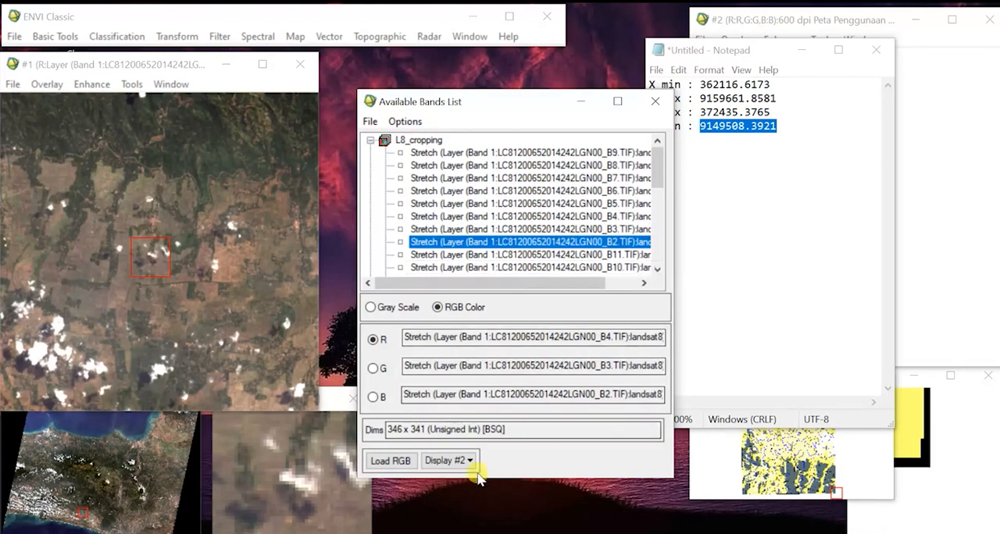
click(446, 461)
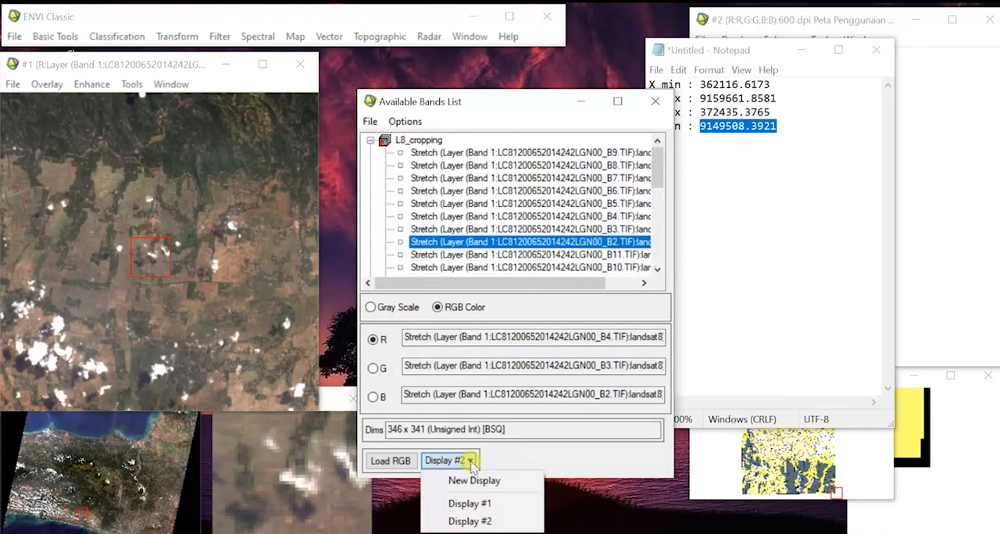
click(481, 506)
click(395, 462)
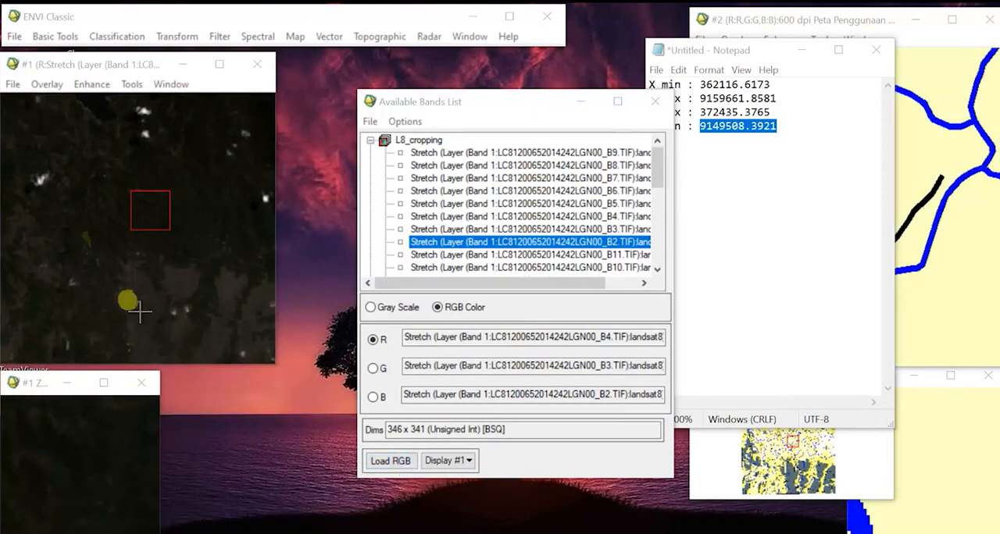
Minimize the Available Bands List and Notepad, and compare several locations in the cropped image with the linked land use map.
drag(580, 99, 582, 106)
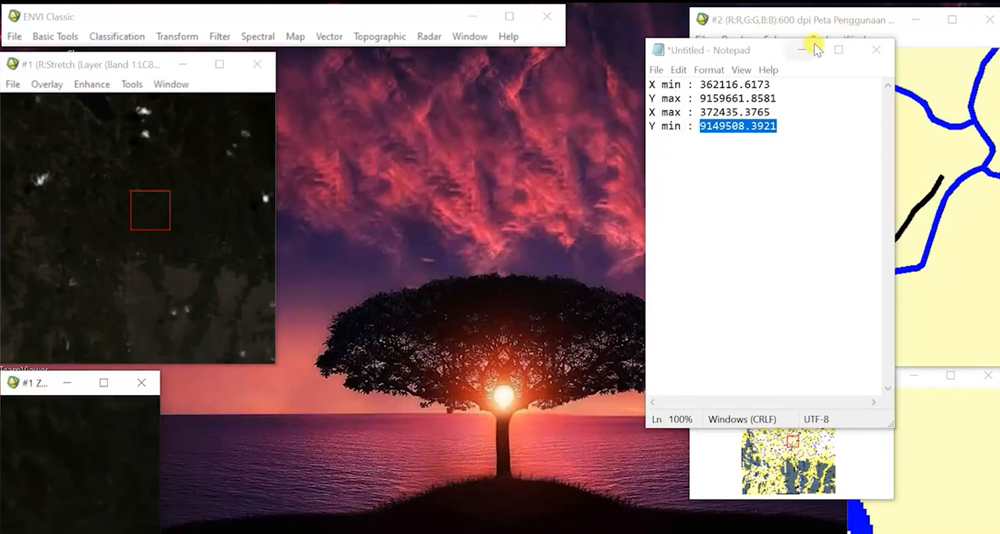
click(802, 49)
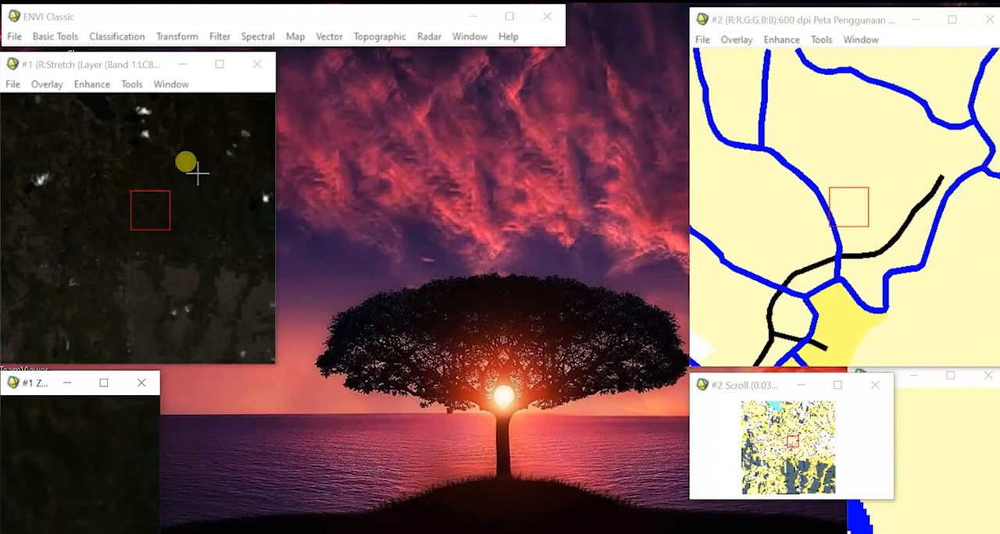
click(131, 275)
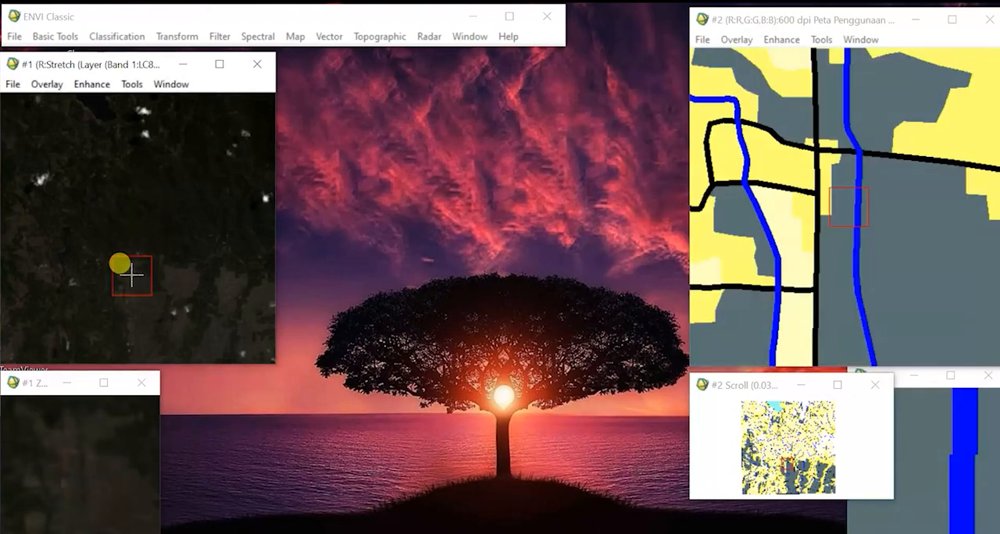
click(81, 465)
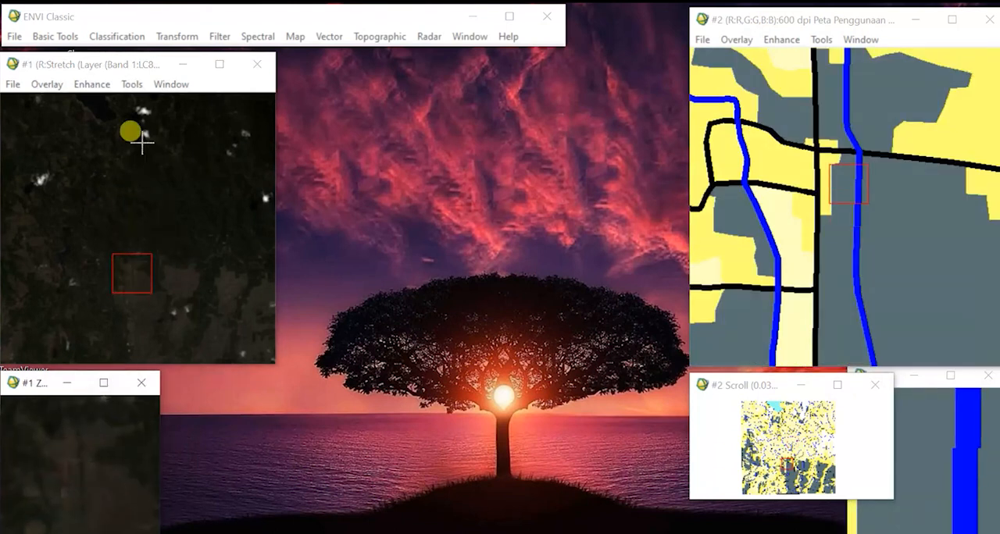
click(107, 115)
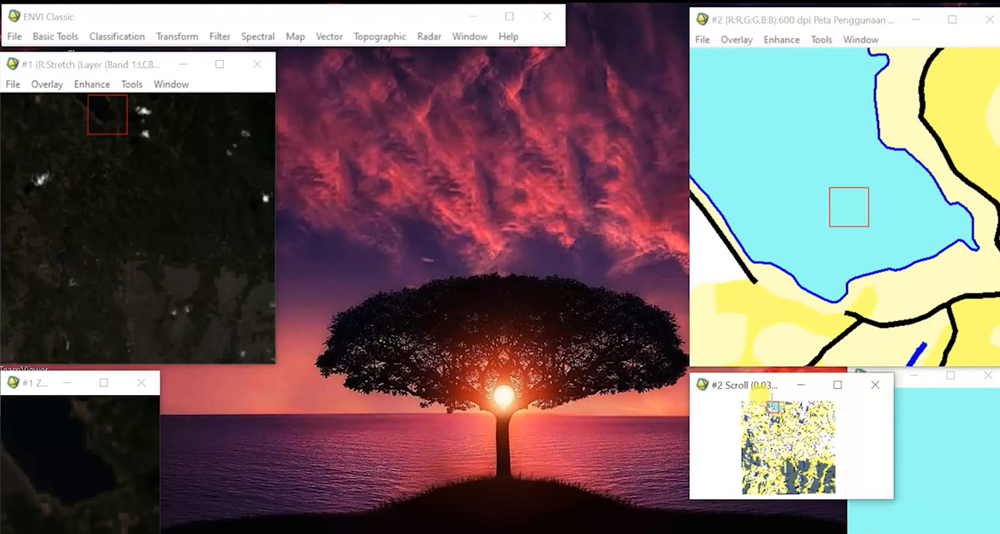
click(771, 407)
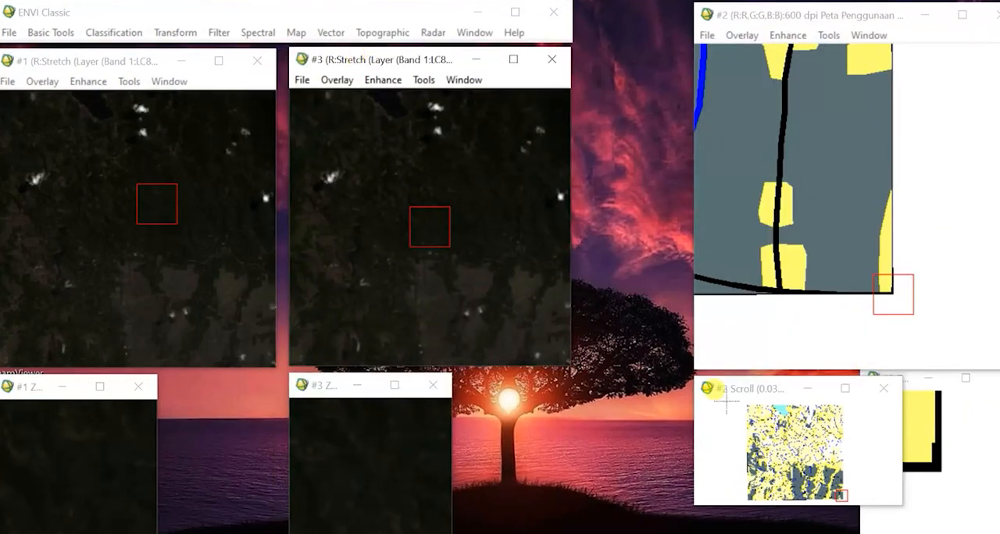
Check positions in the three displays, and geographically link Display #1 with Display #3.
click(776, 439)
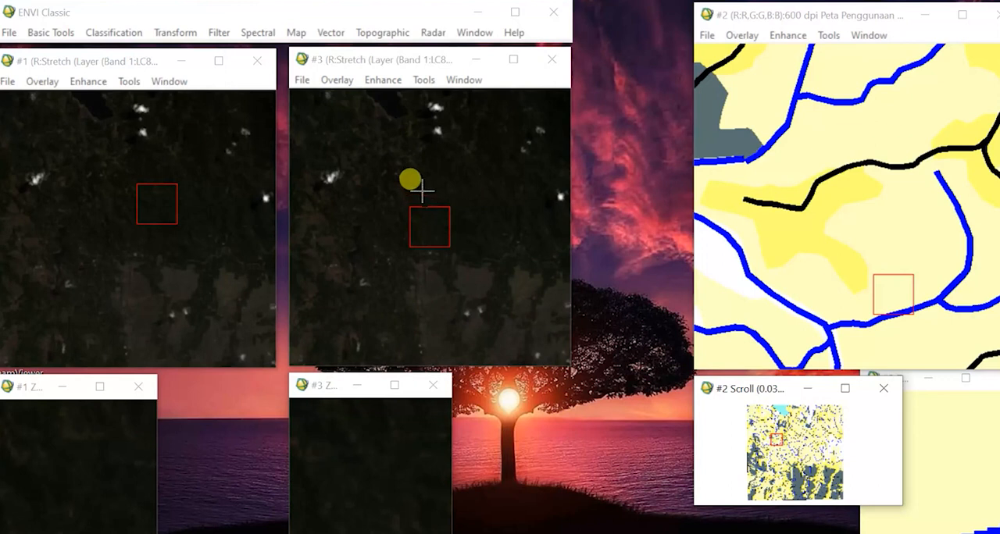
click(402, 143)
click(172, 151)
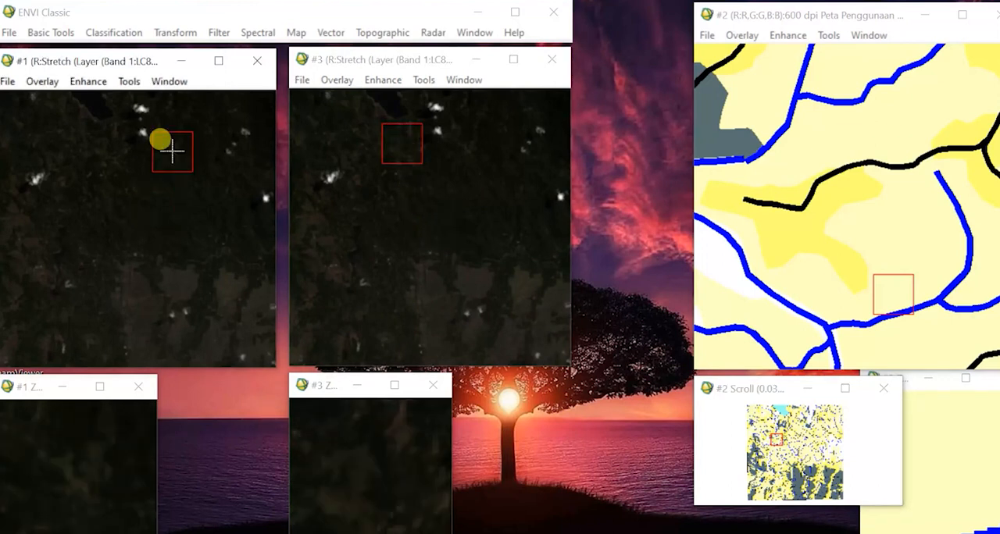
right_click(172, 152)
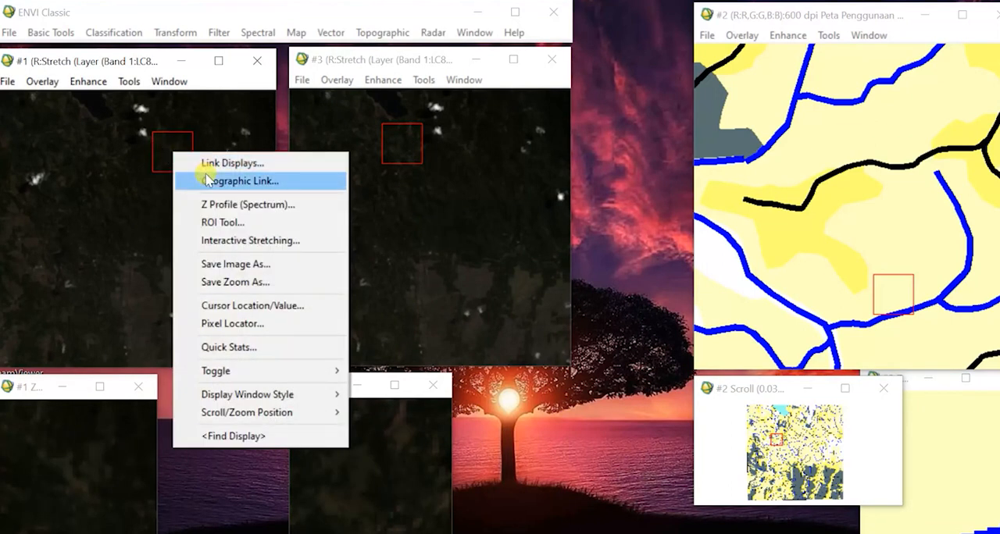
click(209, 180)
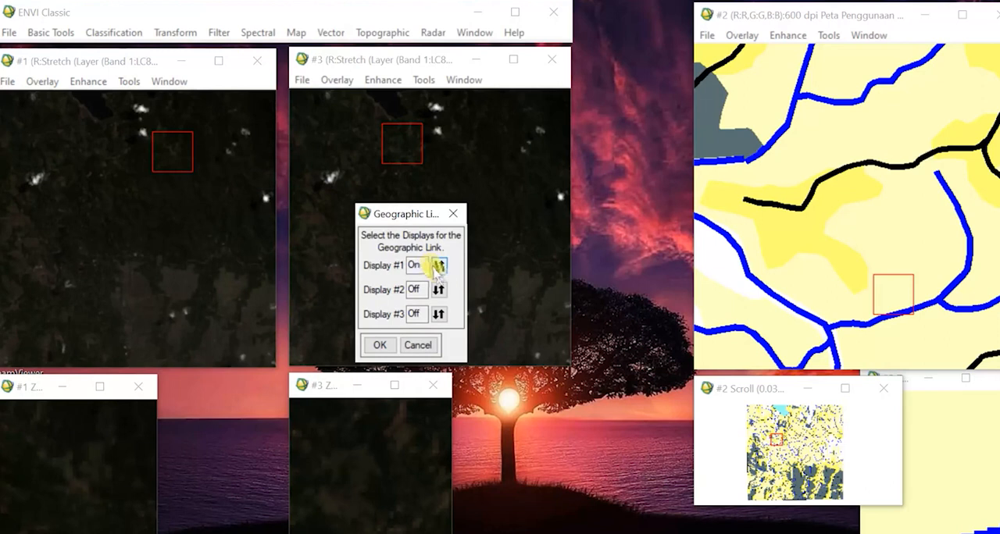
click(438, 314)
click(379, 344)
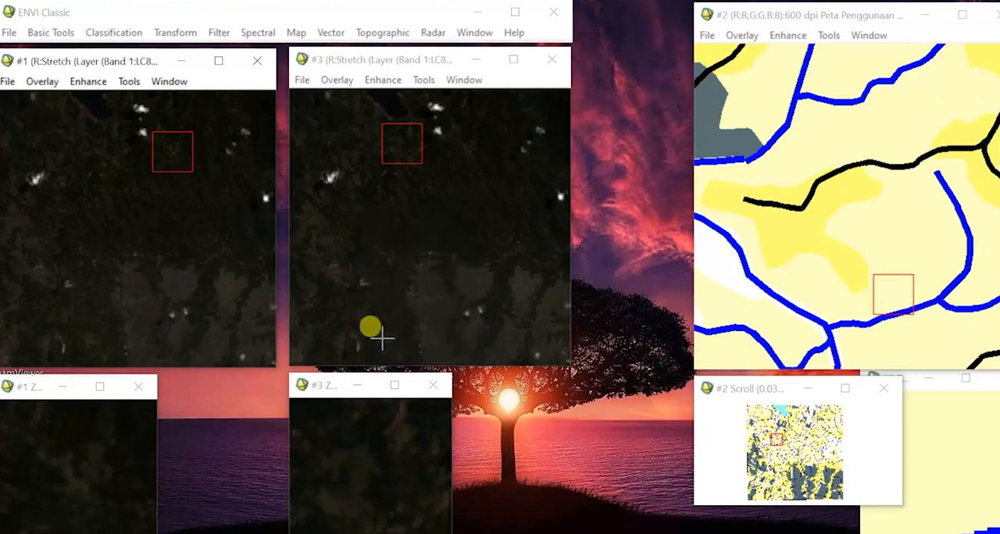
Apply a Gaussian image stretch to the cropped Landsat image in Display #3.
click(380, 62)
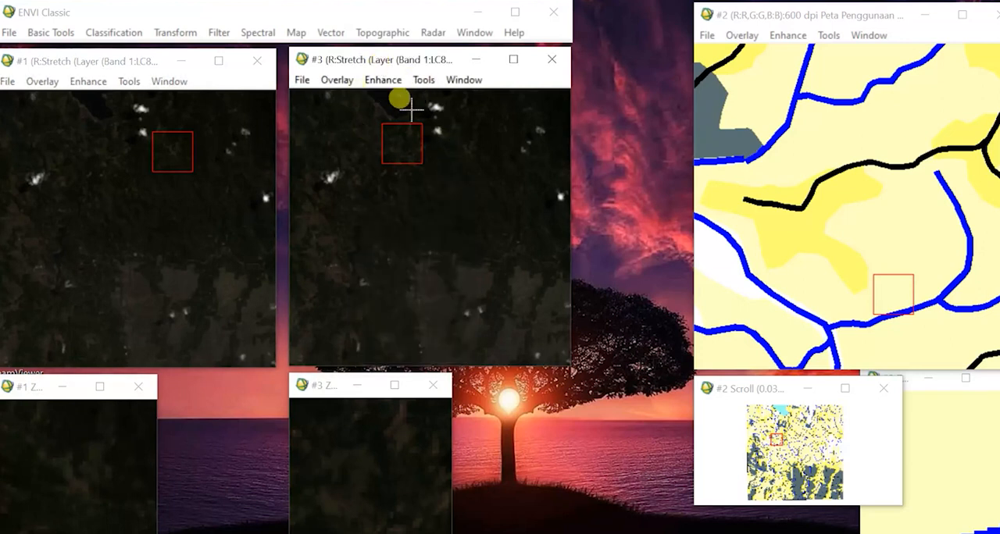
click(382, 80)
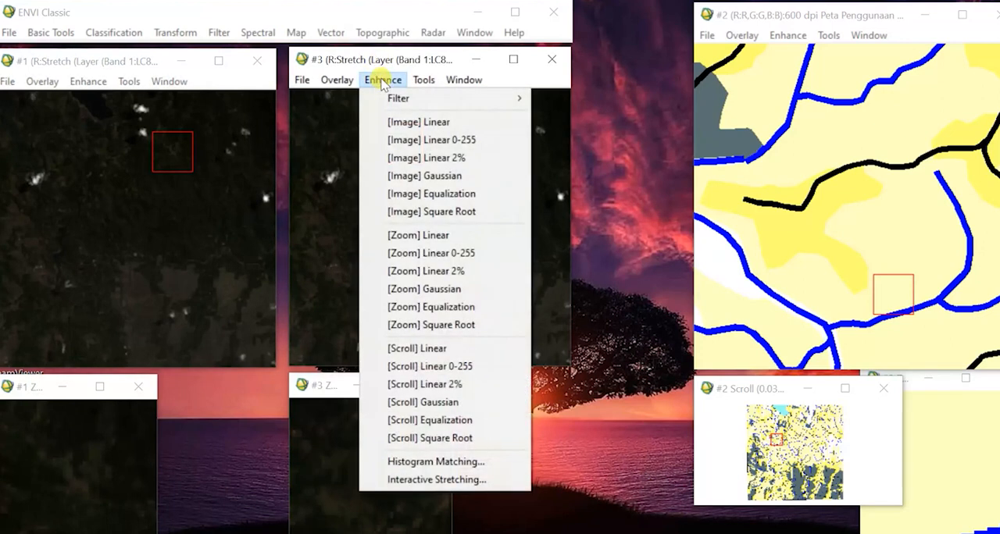
click(464, 179)
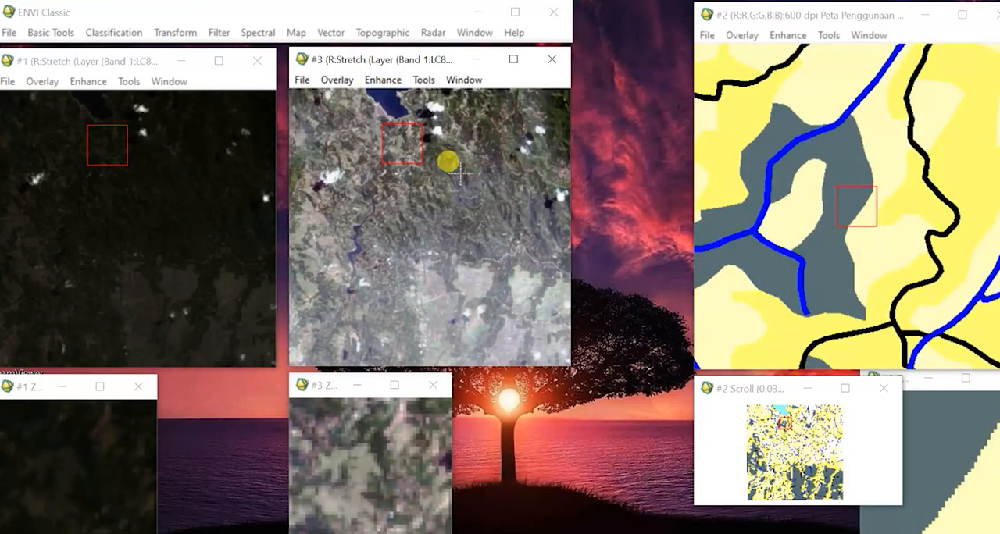
Compare the lake, the river and the southern fields in the enhanced Display #3 with the linked land use map.
click(397, 113)
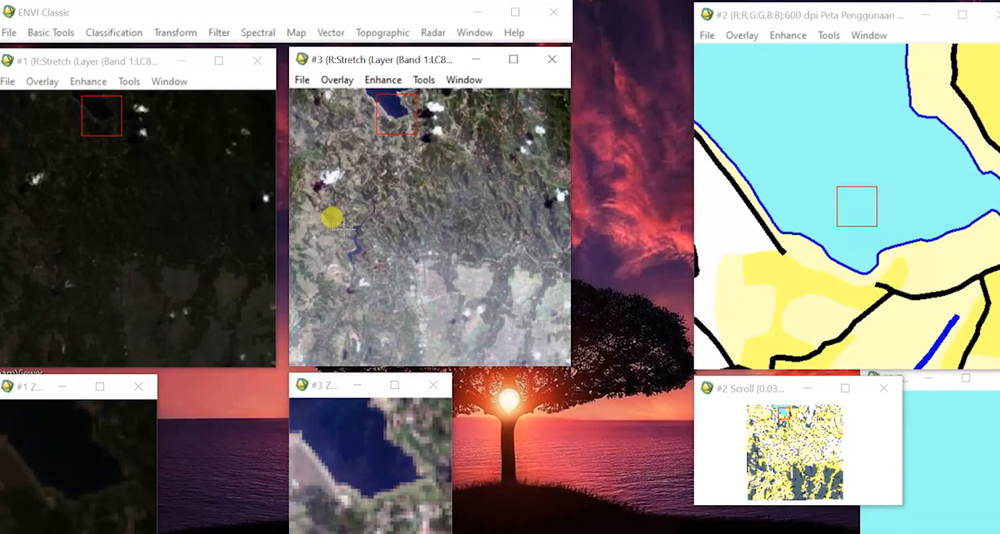
click(361, 231)
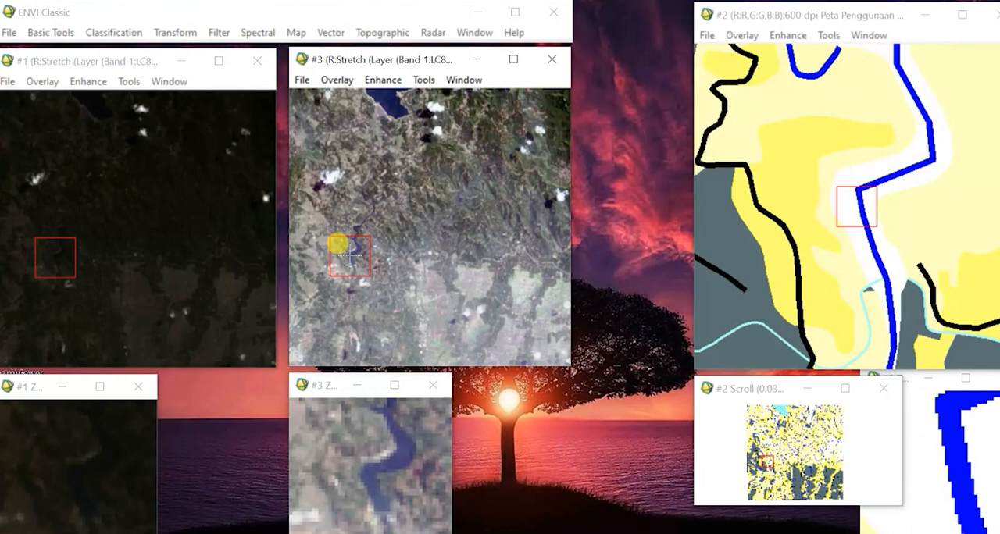
drag(768, 463, 771, 458)
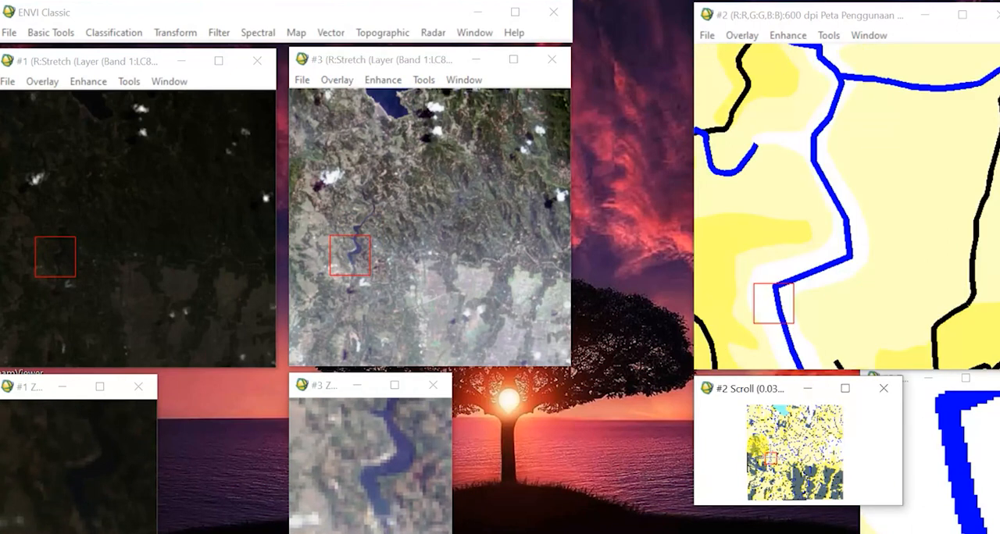
click(836, 133)
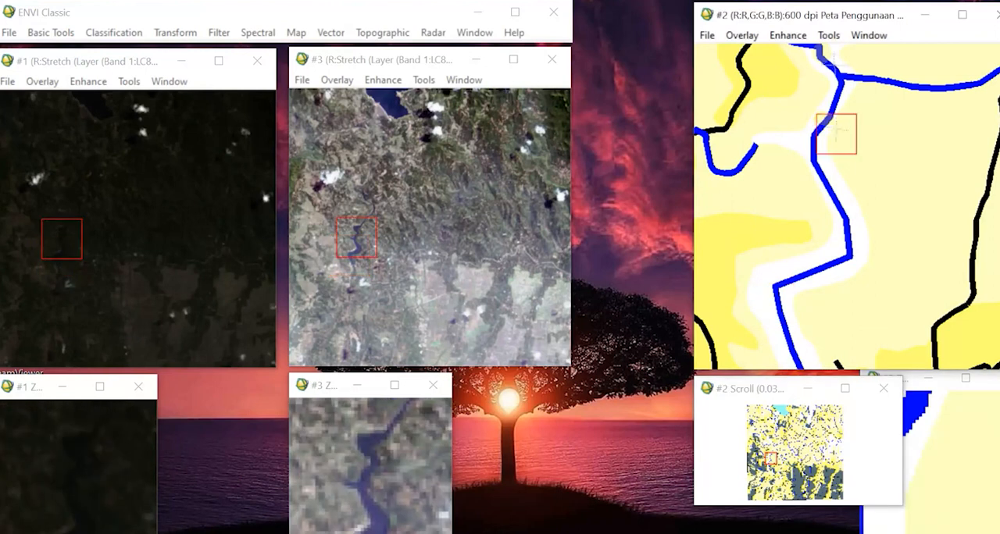
click(835, 65)
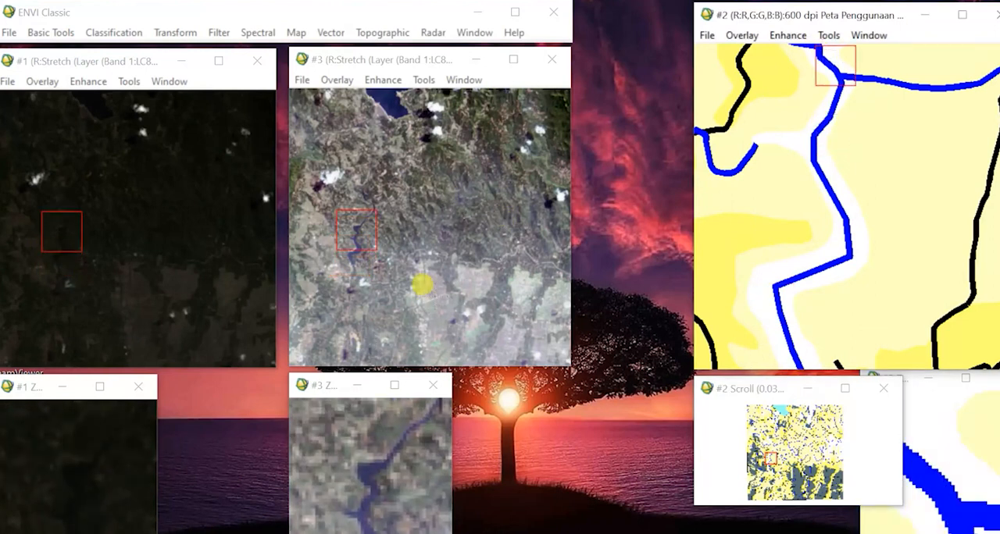
click(409, 294)
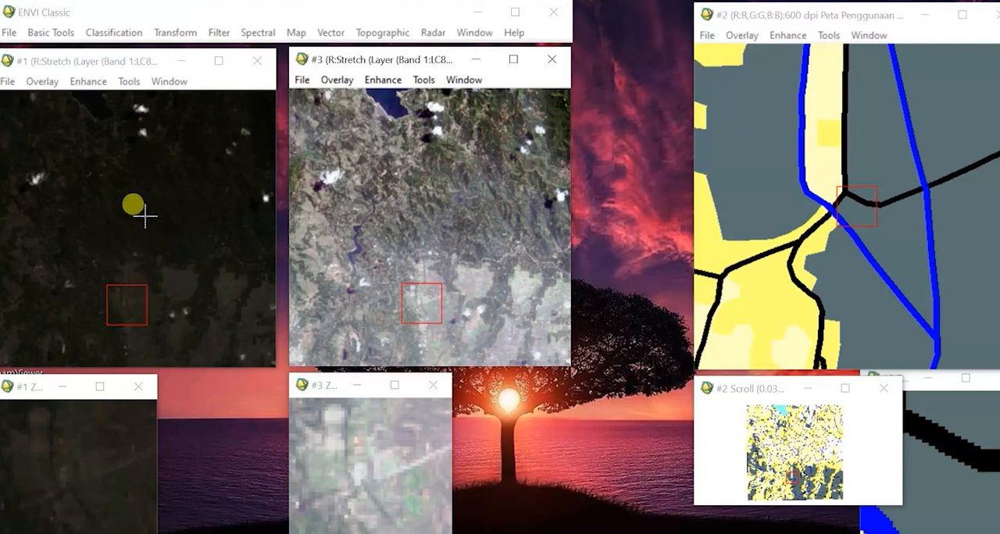
Open the ROI Tool for Display #1, centre the linked views on the lake and move the tool clear of the lake in Display #3.
click(115, 63)
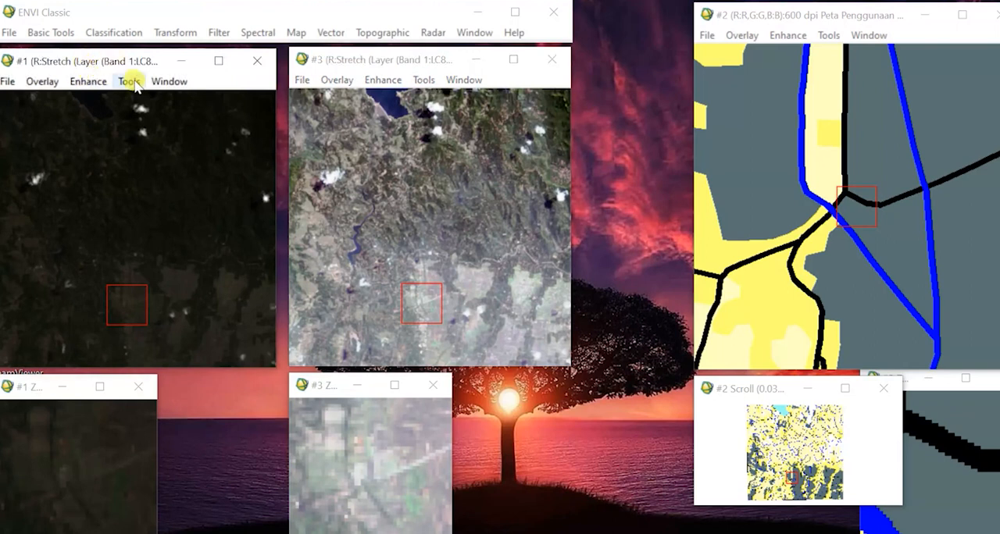
click(130, 82)
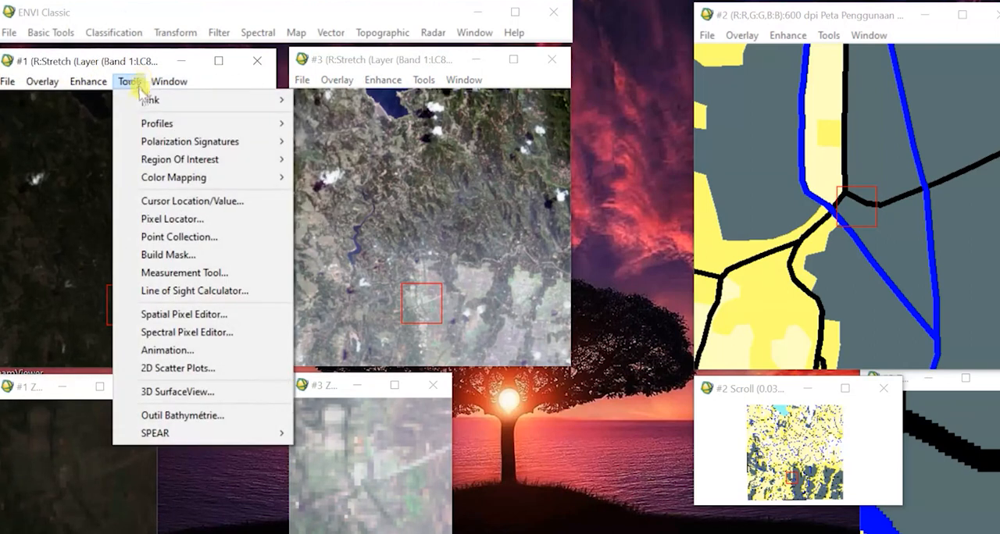
mouse_move(184, 164)
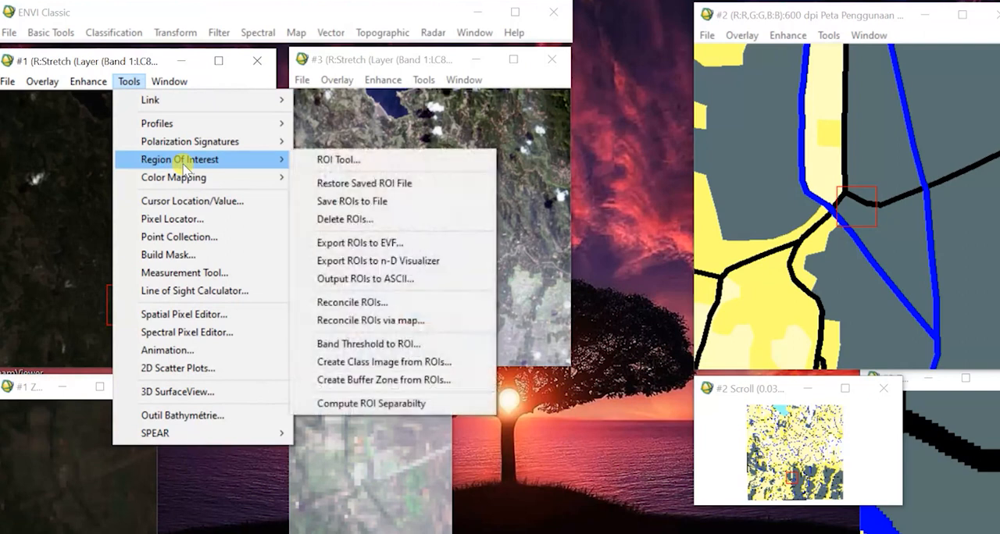
click(327, 159)
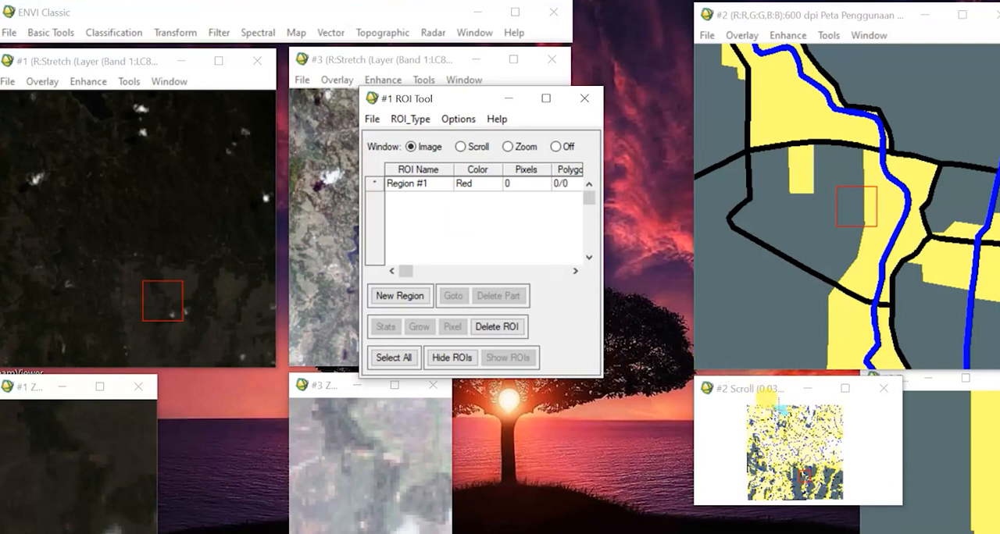
click(771, 402)
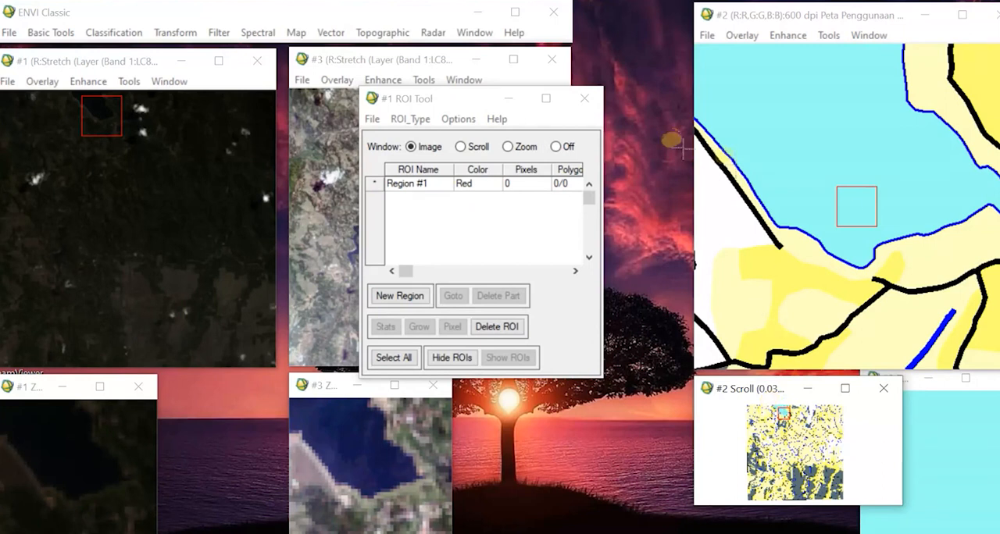
drag(434, 102, 531, 89)
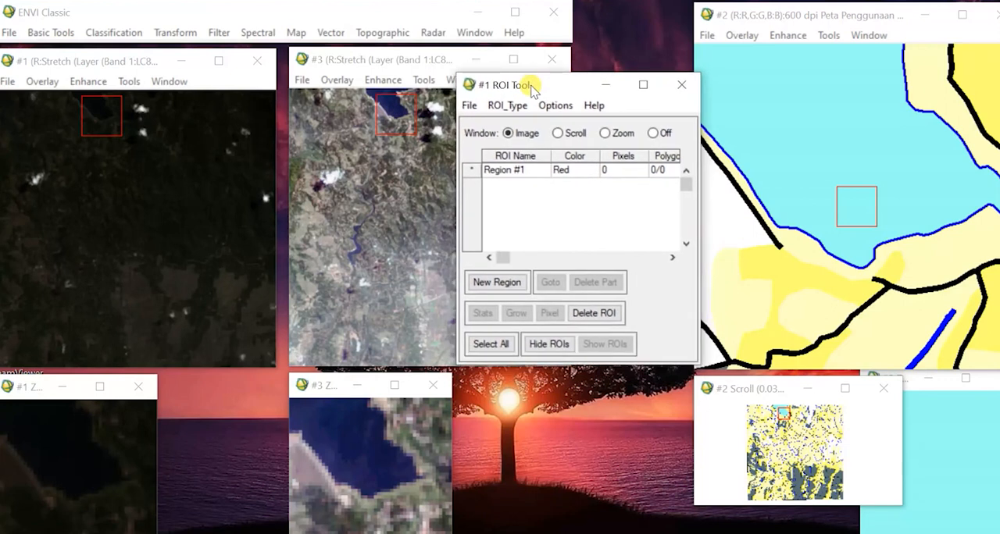
Use the Polygon ROI type to draw Region #1's first red polygon over the northwestern part of the lake in Display #1.
key(XF86MonBrightnessUp)
key(XF86MonBrightnessUp)
key(XF86MonBrightnessUp)
click(517, 169)
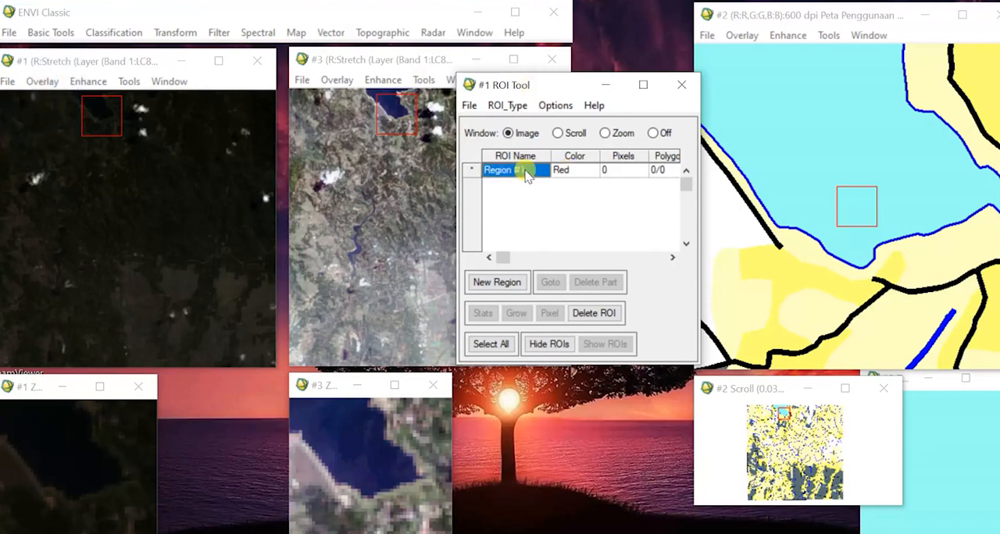
click(510, 104)
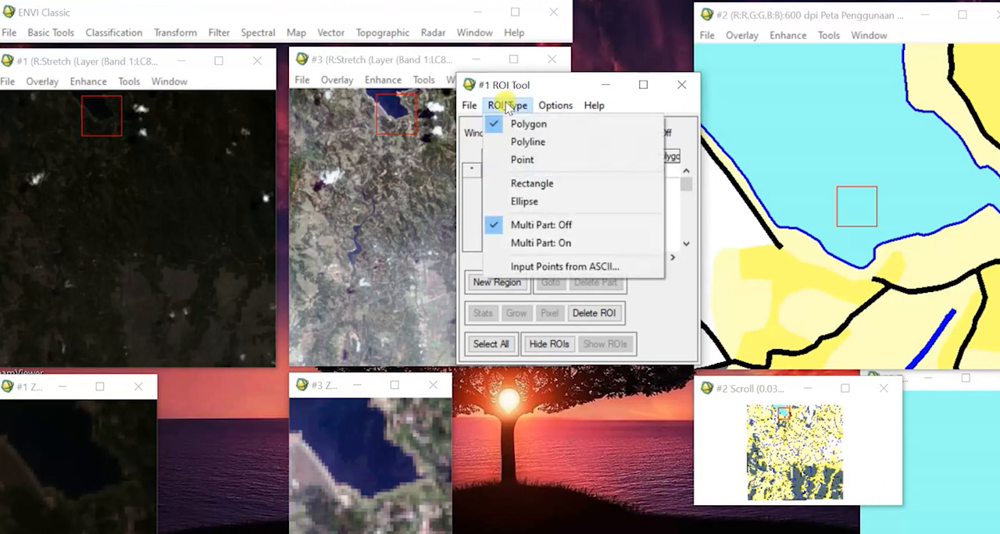
click(531, 125)
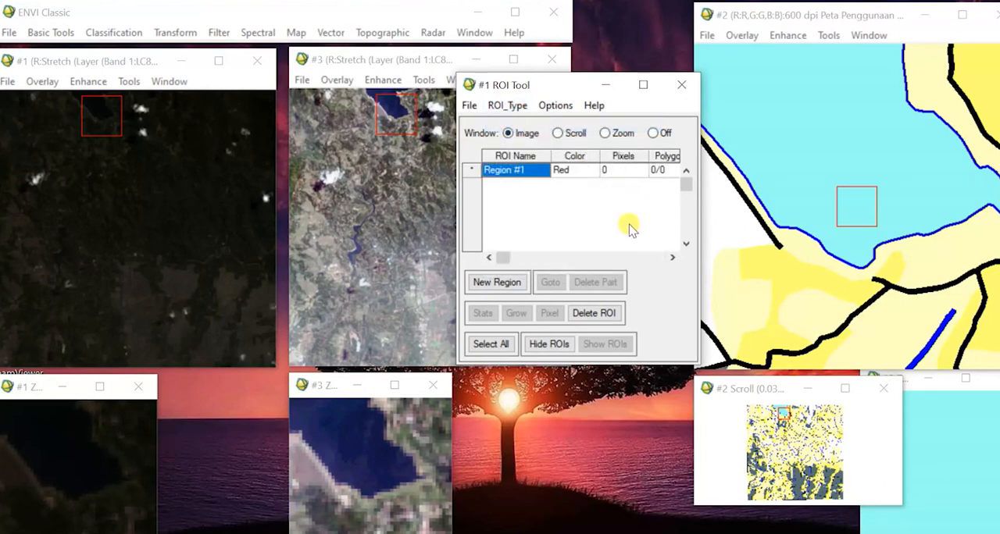
click(92, 99)
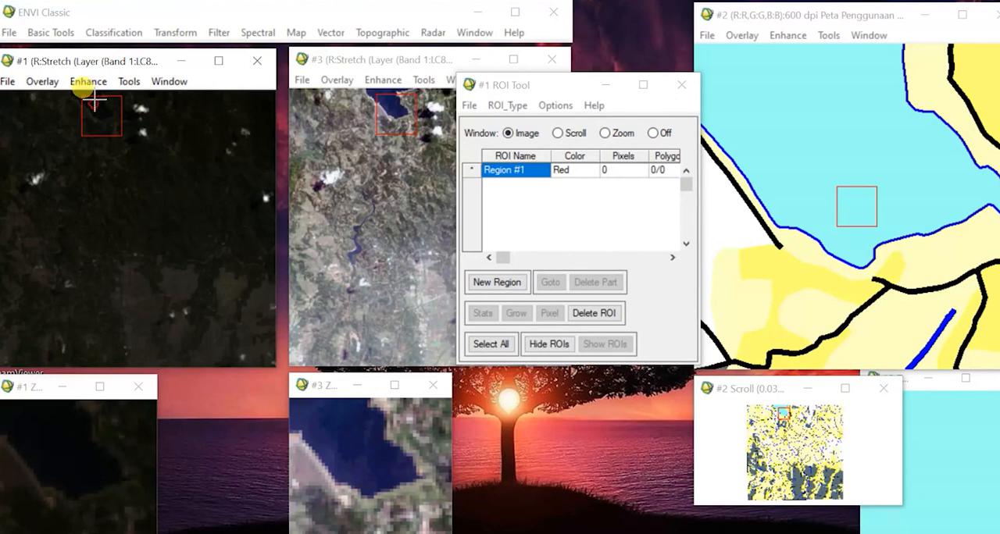
right_click(94, 104)
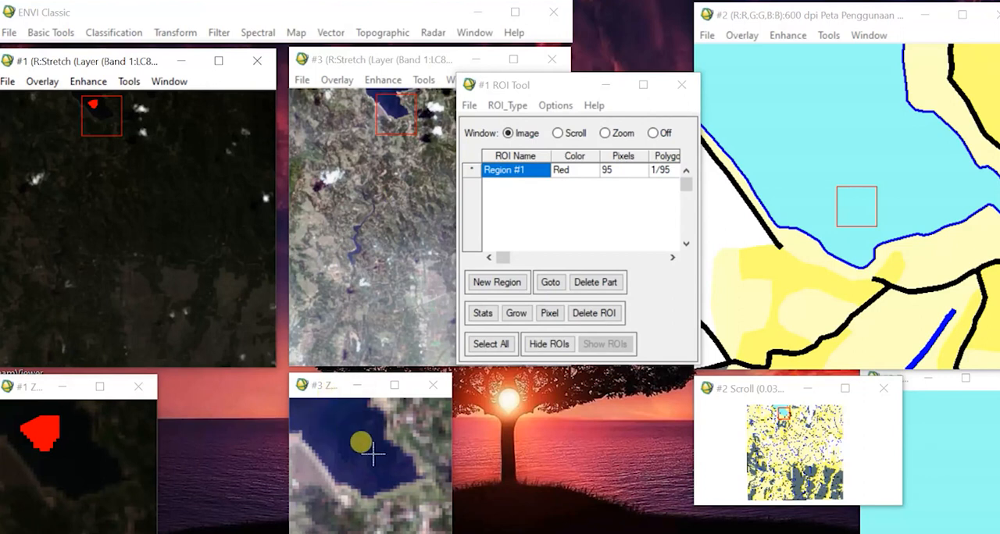
Add a second, smaller polygon to Region #1 in the southeastern part of the lake.
click(105, 112)
click(104, 116)
click(99, 114)
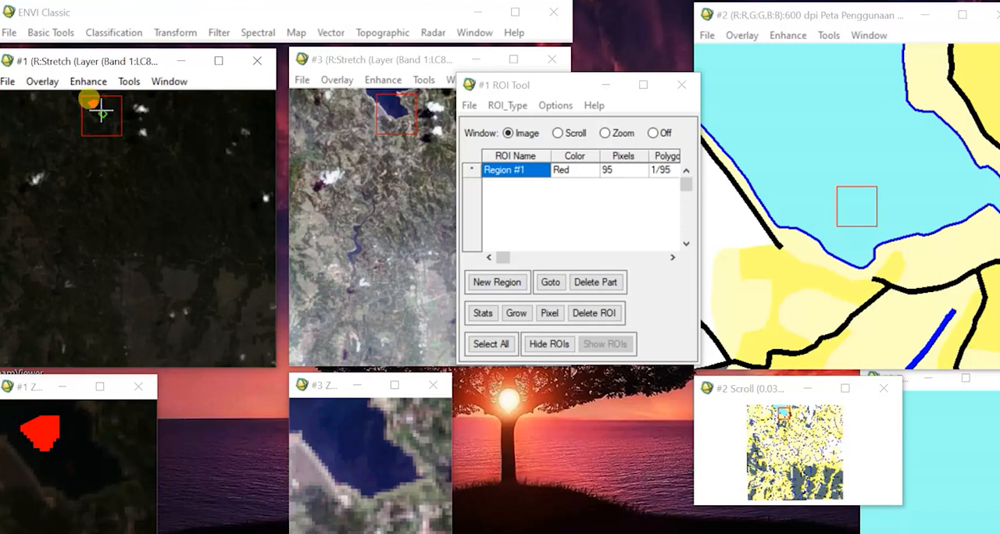
right_click(101, 112)
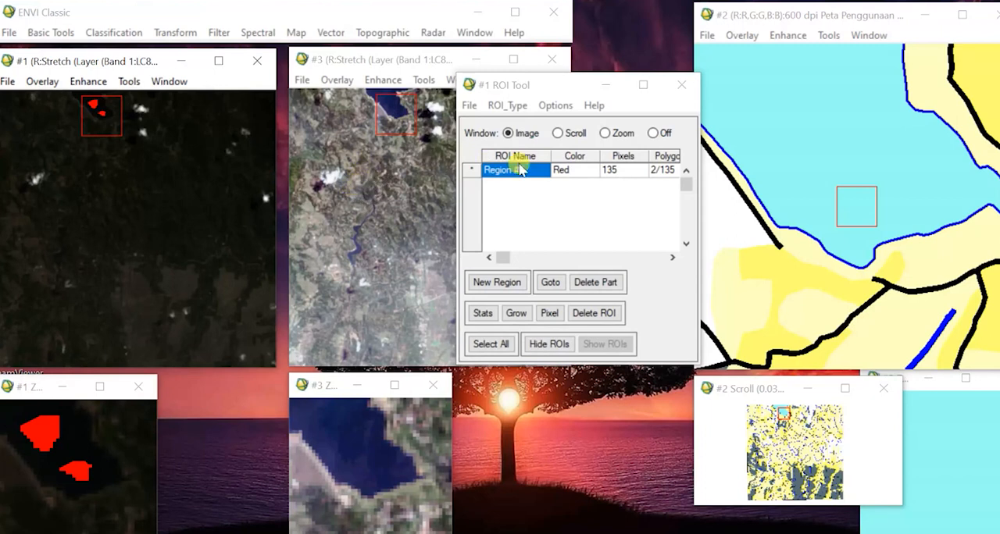
Add a new region, rename Region #1 to Danau and name the new green region Sawah.
click(503, 282)
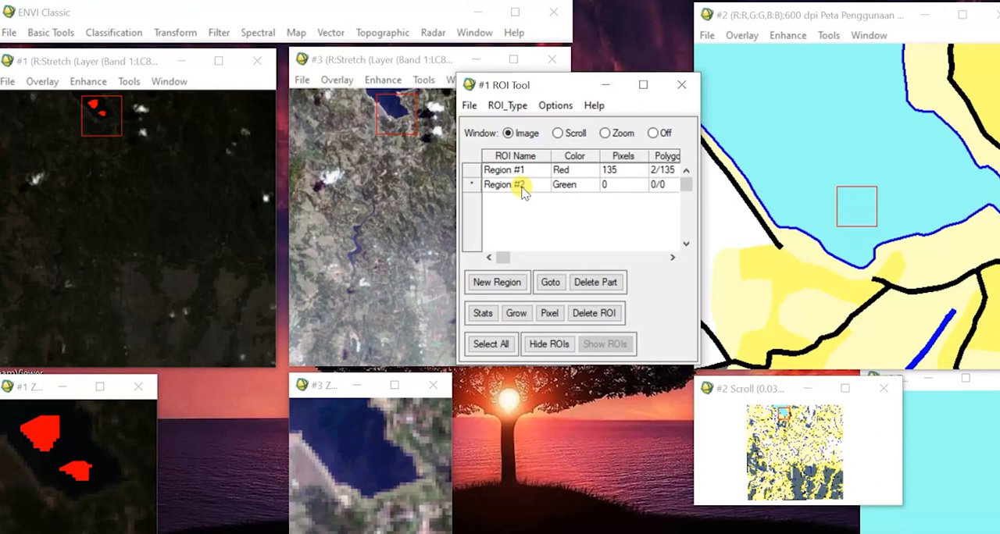
click(515, 171)
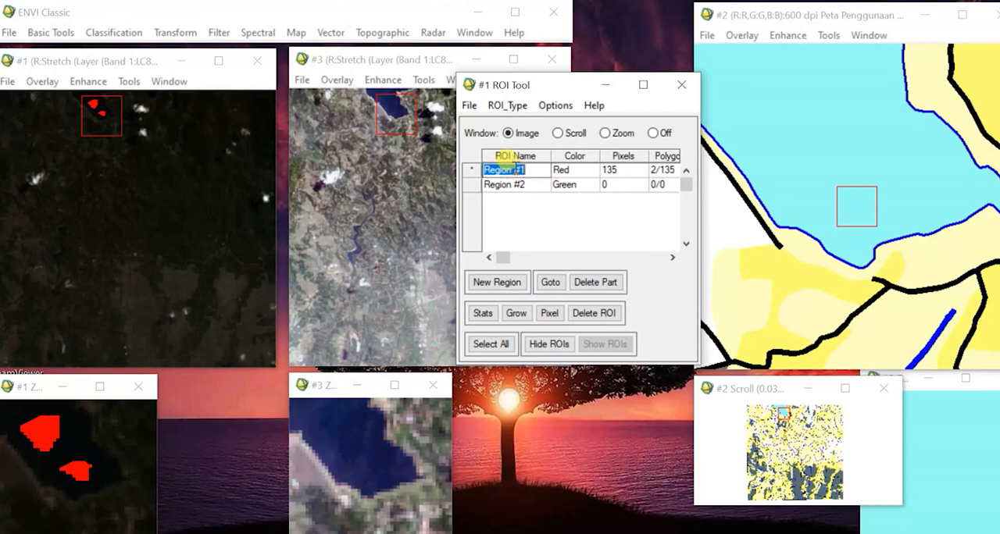
text(W)
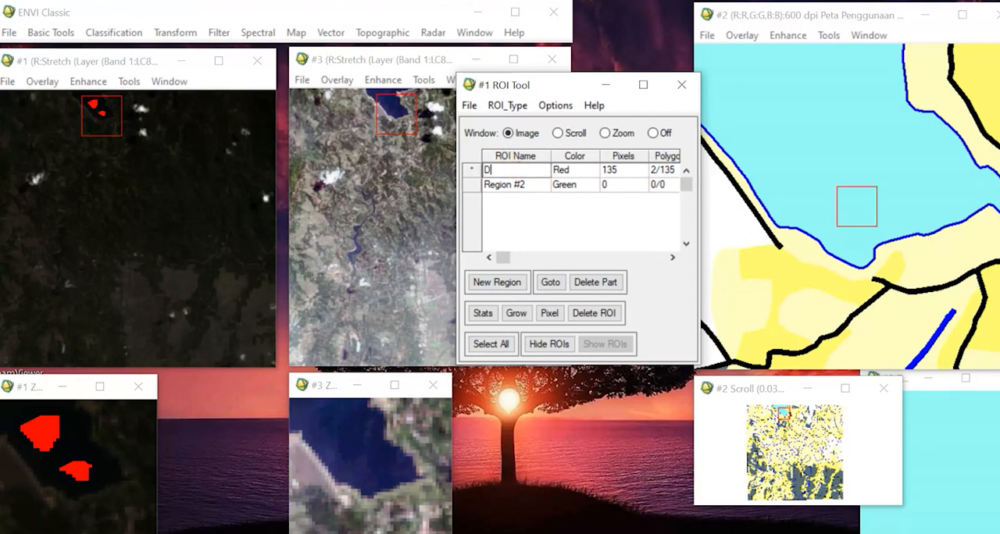
text(anau)
click(528, 186)
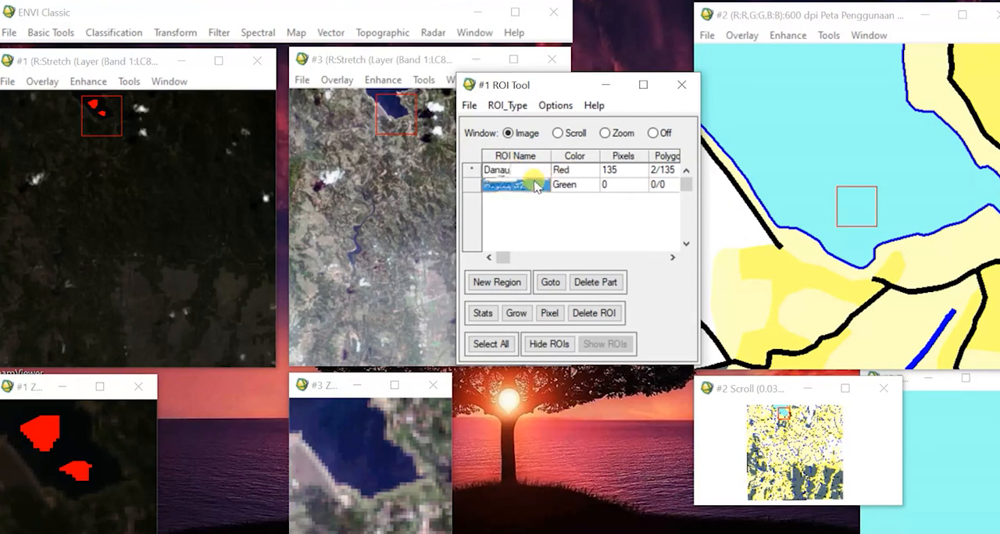
text(Sawah)
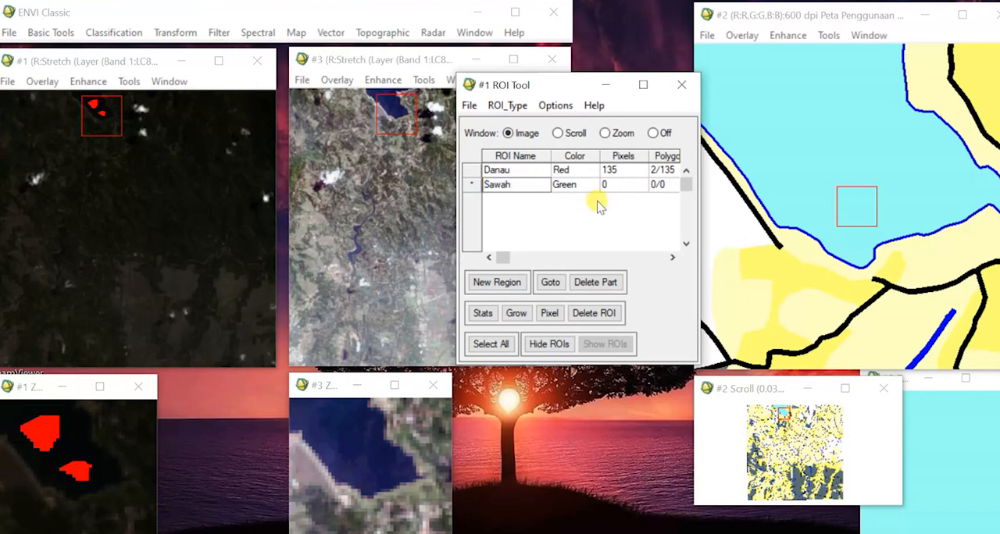
Set the ROI type to Rectangle and make Sawah the active region.
click(507, 105)
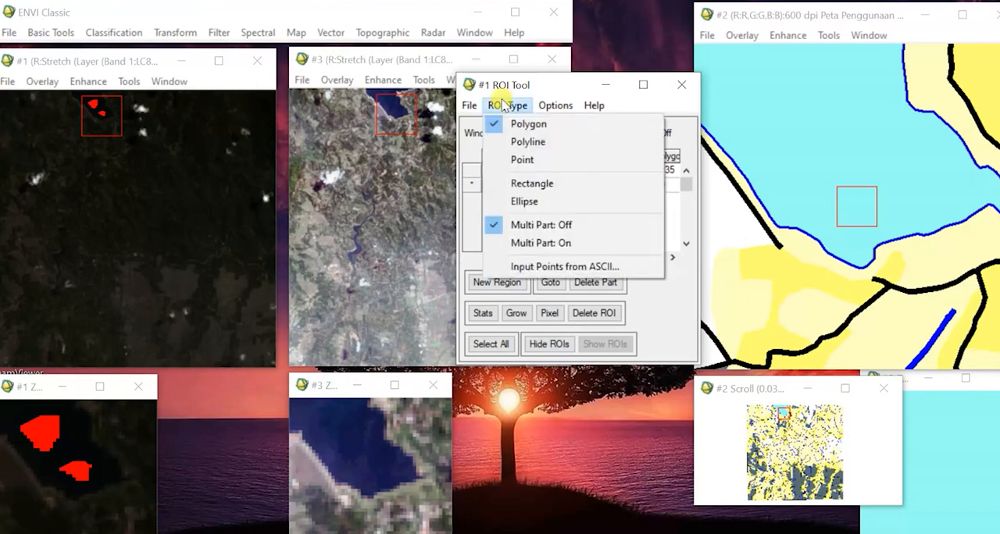
click(585, 183)
click(581, 188)
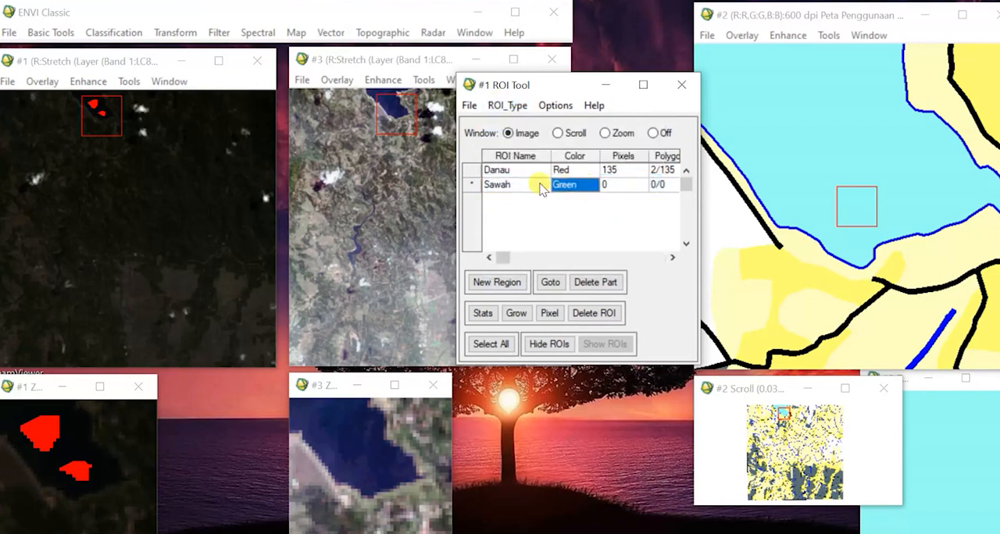
click(542, 187)
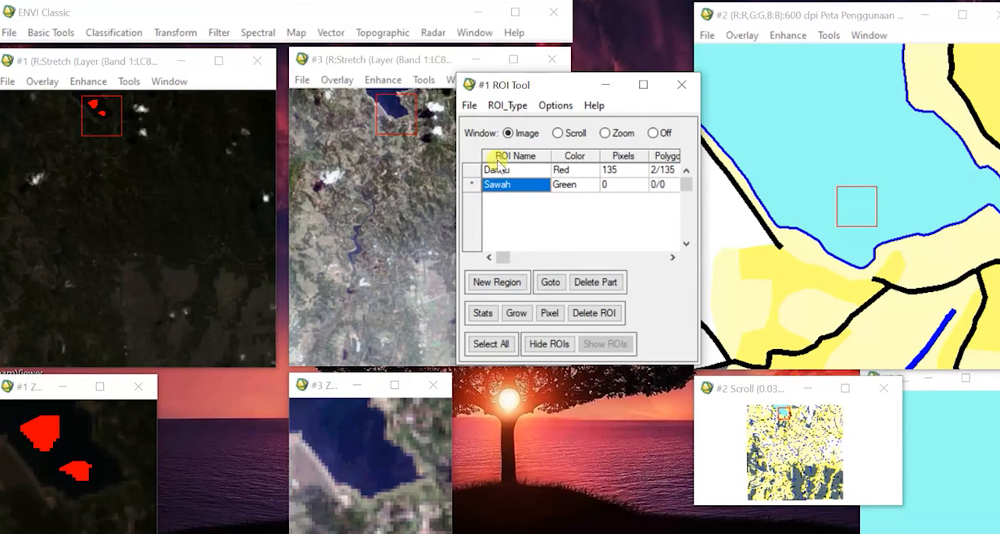
Move the ROI Tool clear of Display #3 and examine the grey rice-field area of the land use map in the linked displays.
drag(544, 85, 630, 51)
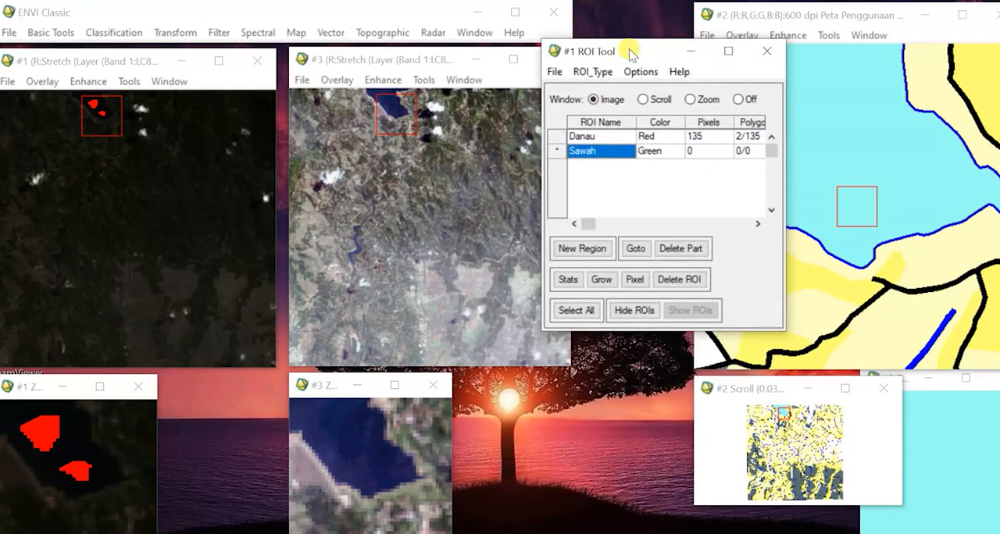
click(800, 474)
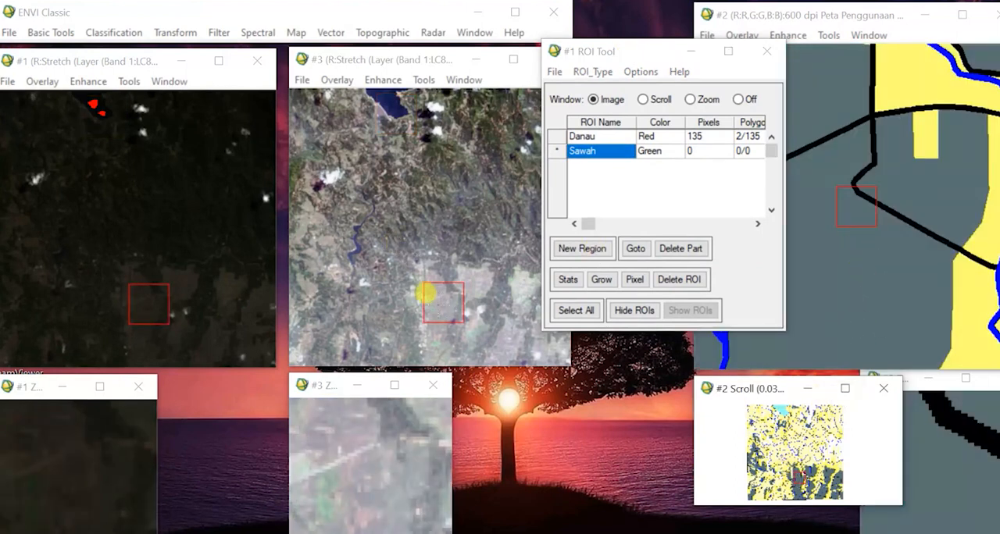
click(414, 279)
mouse_move(417, 271)
mouse_down()
mouse_move(404, 253)
mouse_move(414, 264)
mouse_up()
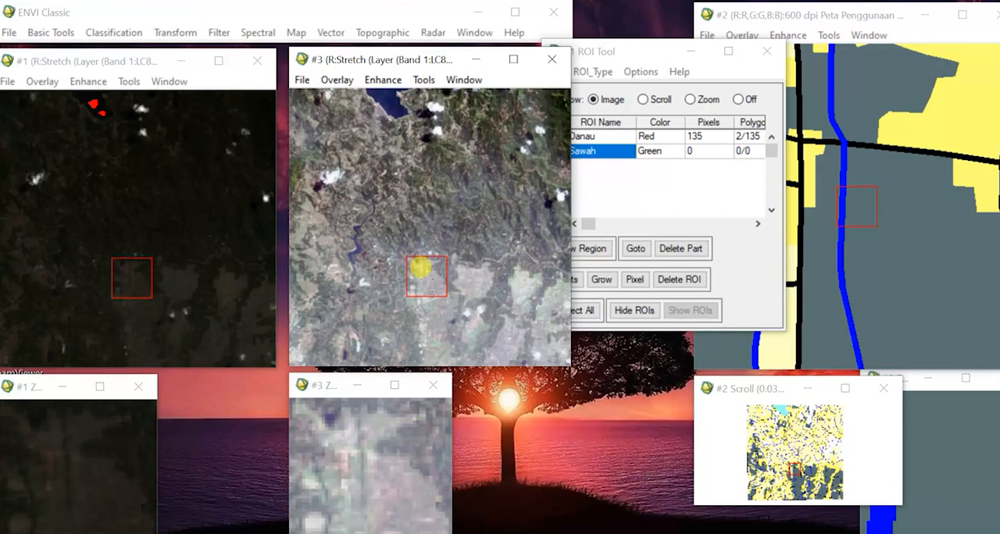
double_click(420, 269)
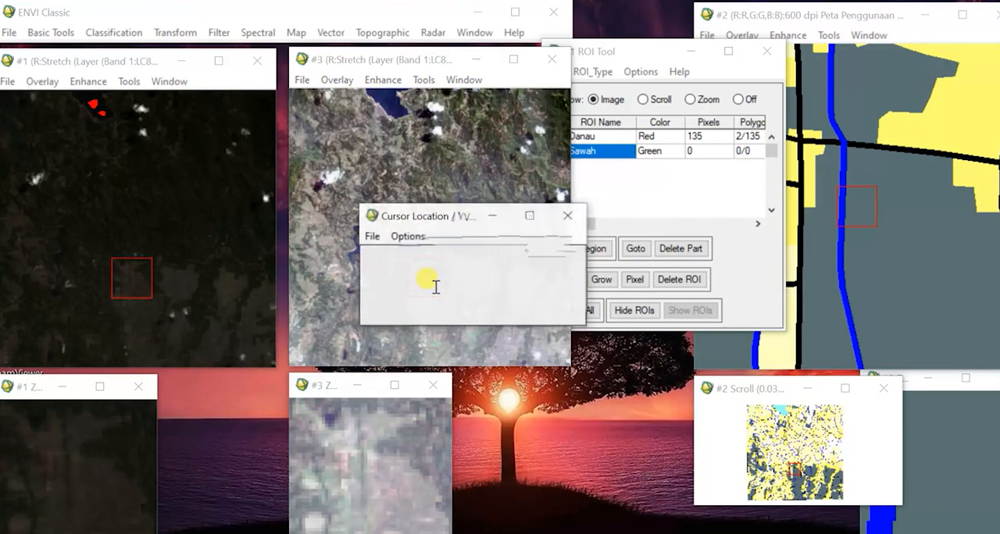
click(565, 220)
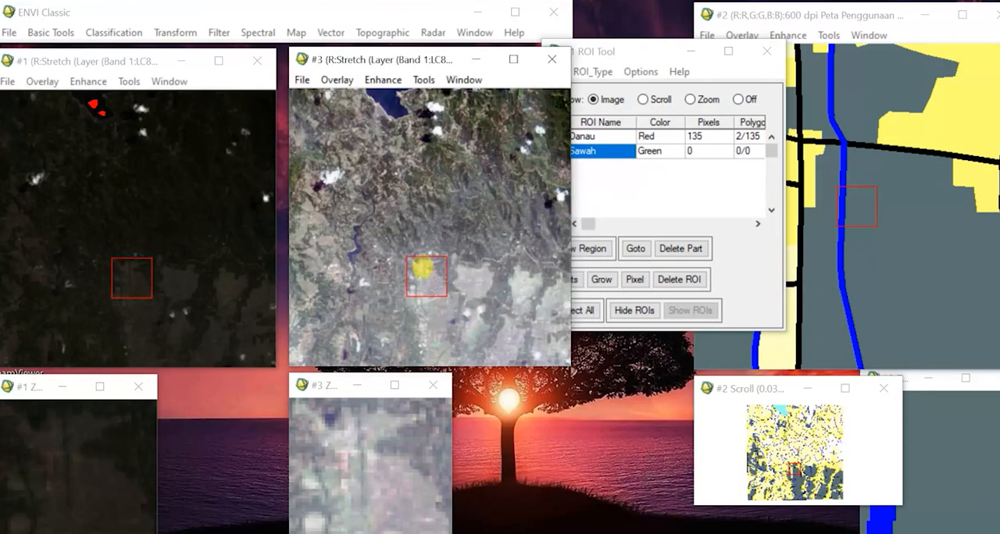
Draw two small Sawah rectangles in Display #1 on the south-central rice fields, placing the second one south of the first.
drag(419, 266, 422, 271)
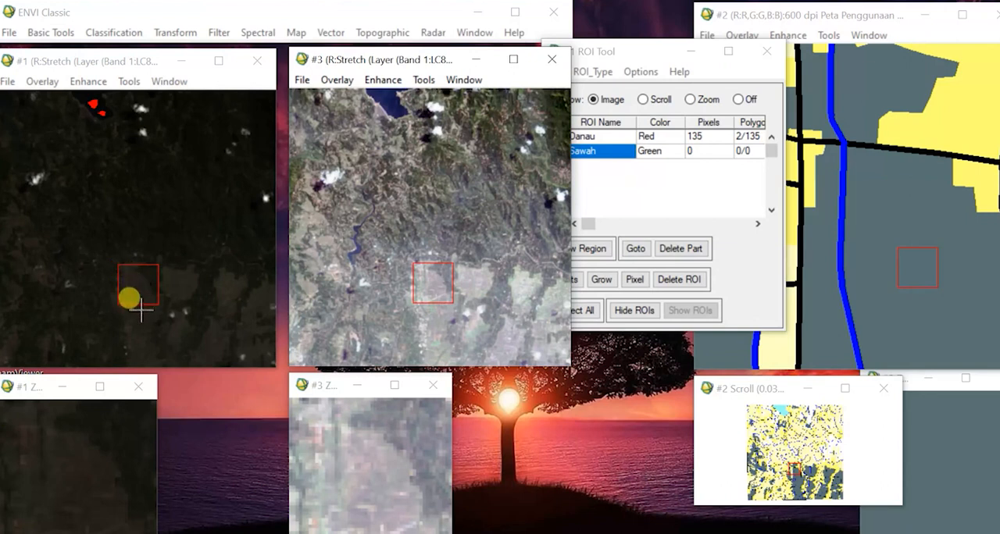
click(133, 280)
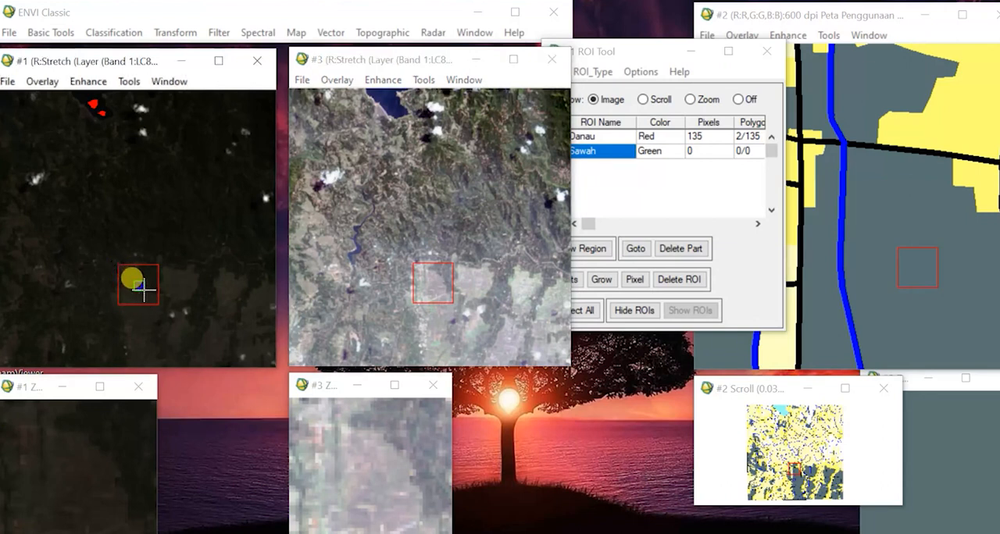
right_click(144, 289)
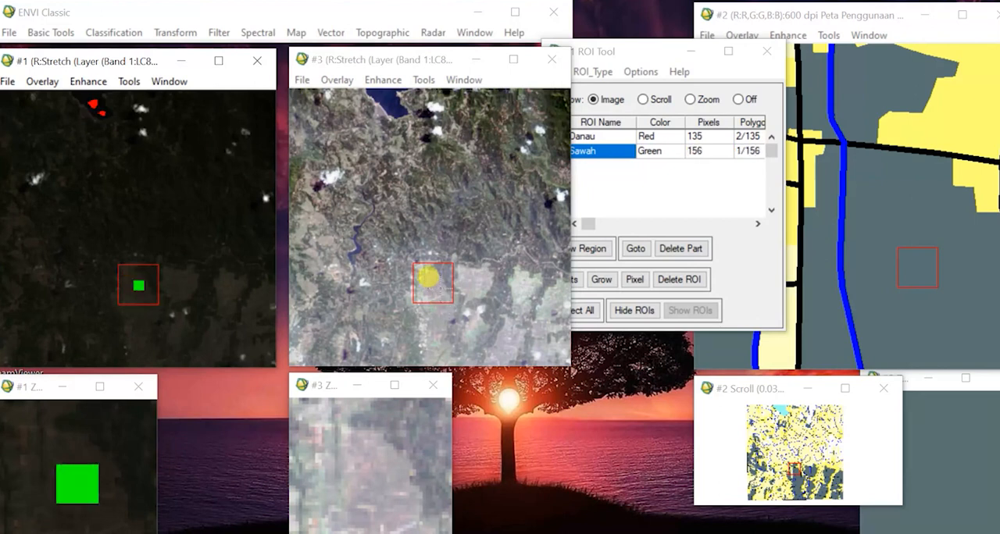
drag(428, 276, 428, 300)
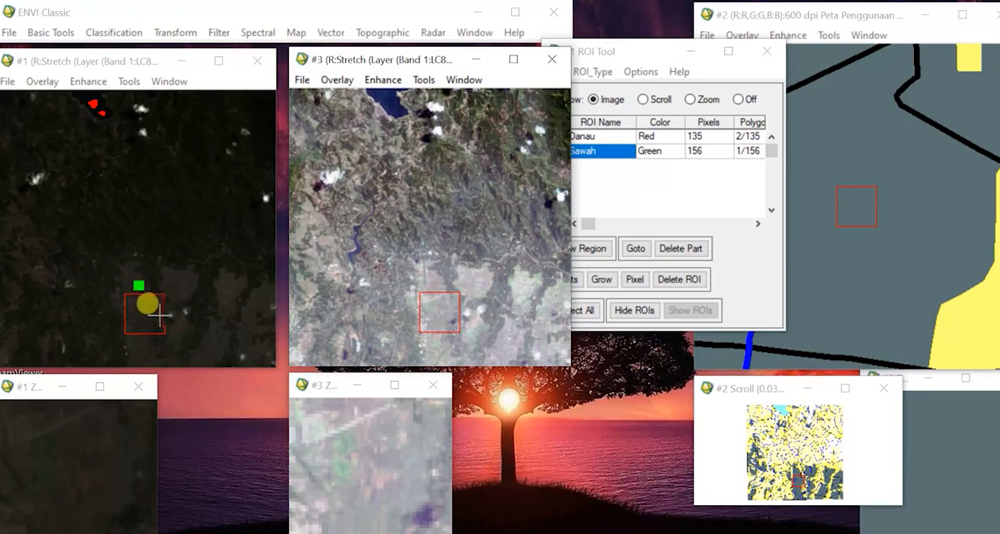
click(143, 309)
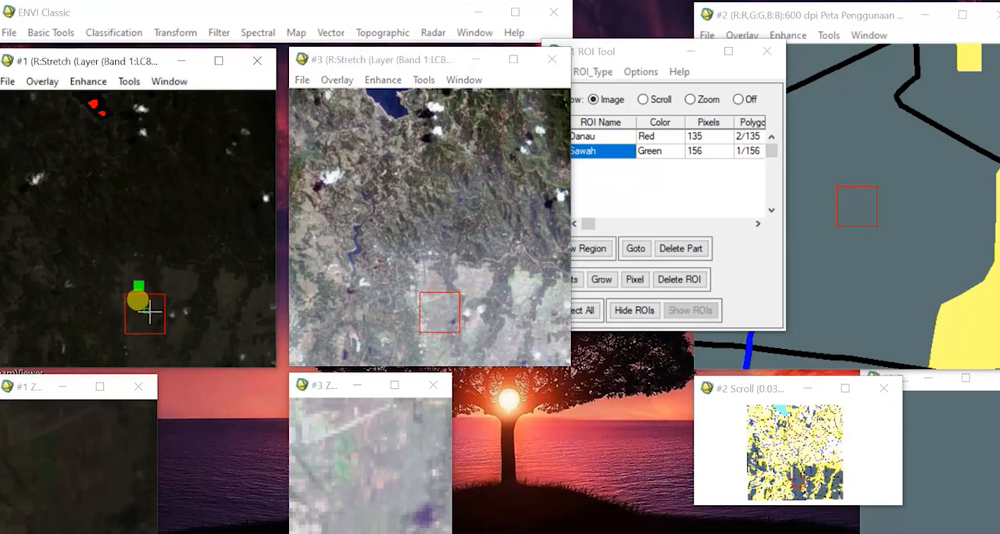
right_click(150, 316)
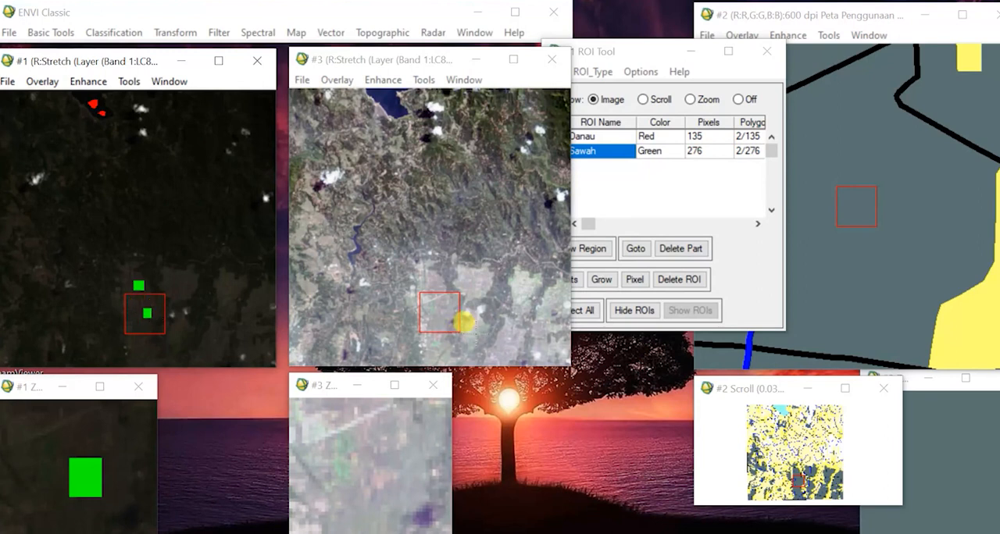
Switch the ROI type to Polygon and outline a small Sawah patch in the rice field southeast of the two rectangles.
click(465, 322)
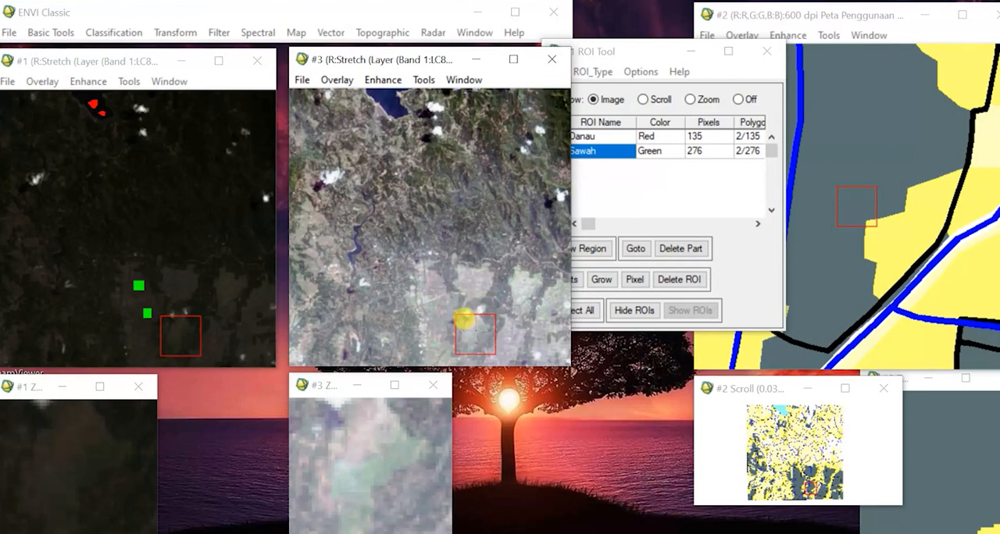
click(644, 51)
click(607, 72)
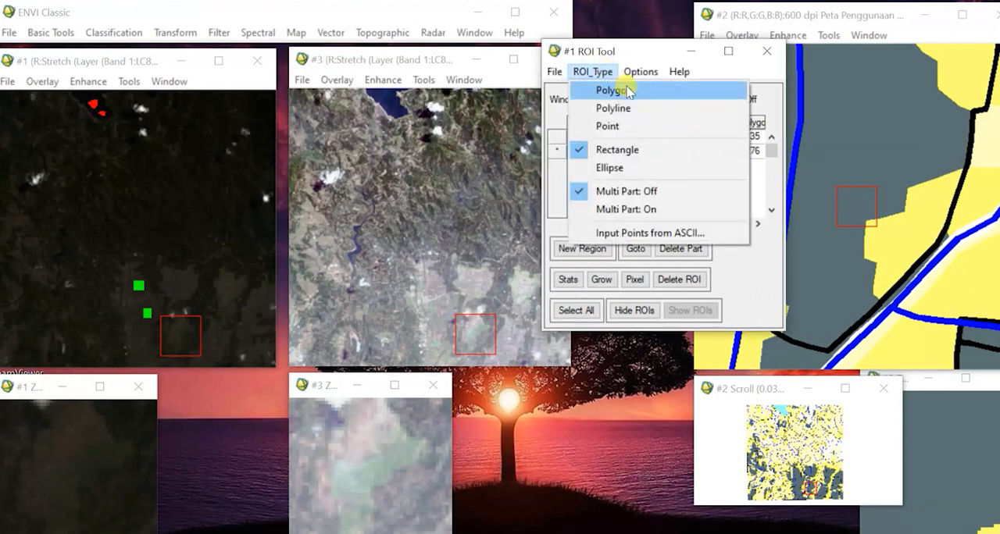
click(625, 91)
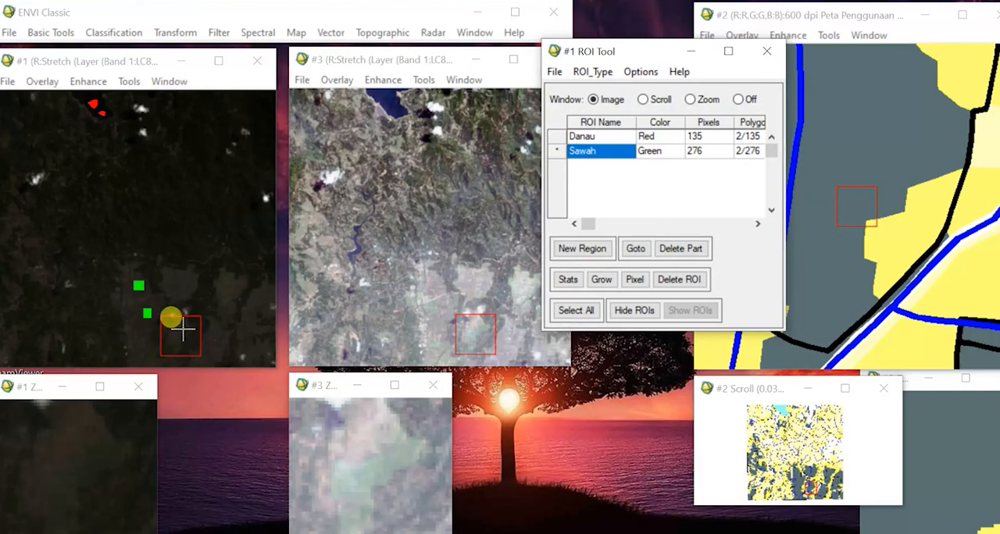
click(182, 330)
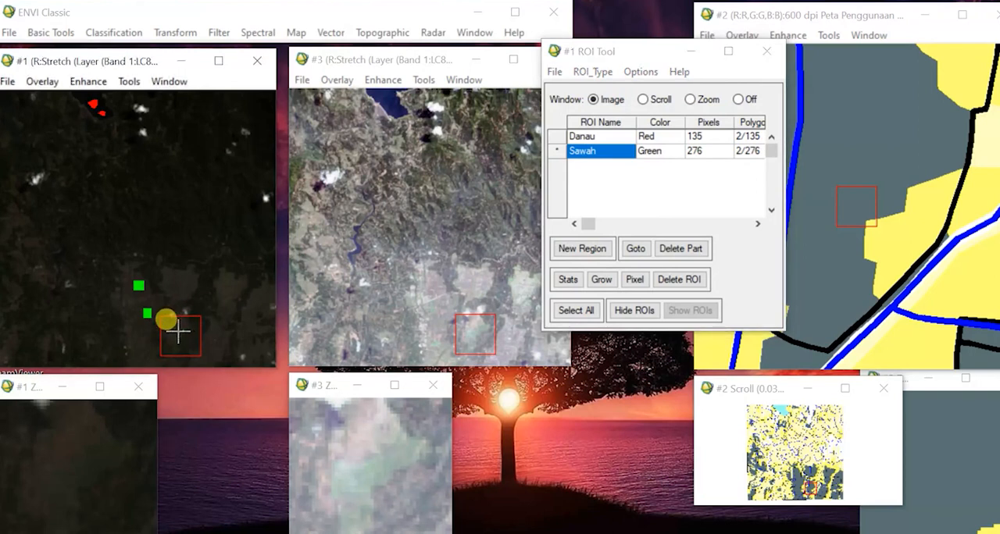
click(176, 335)
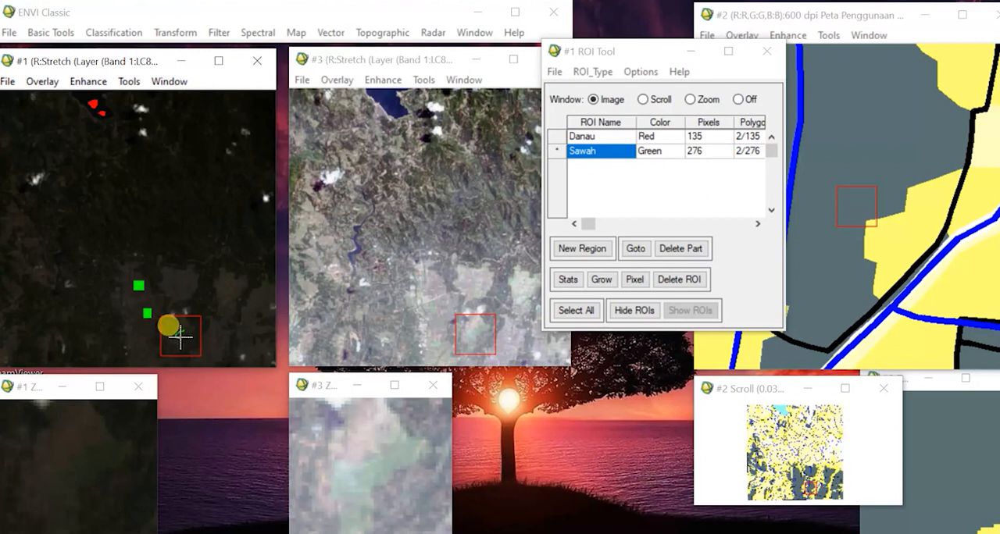
click(180, 334)
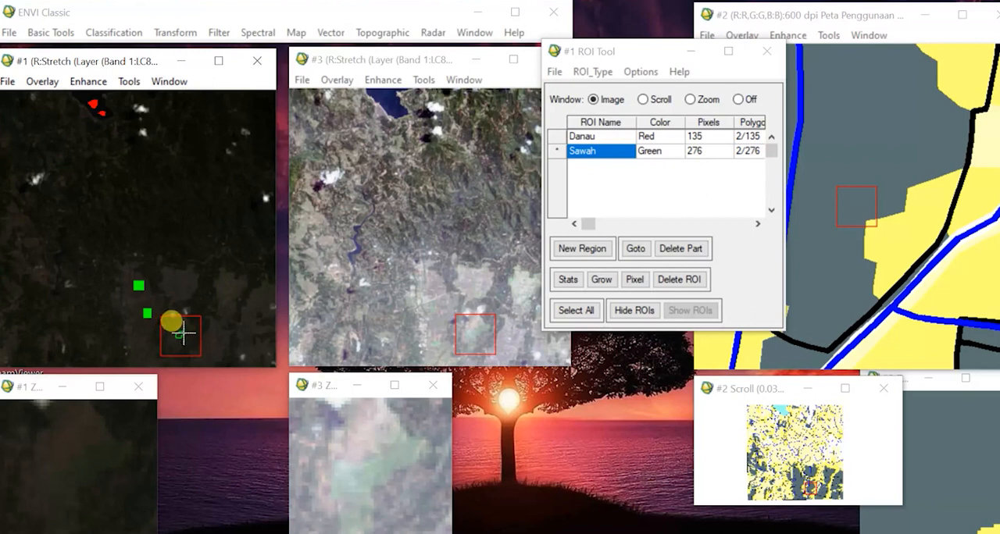
click(184, 332)
right_click(181, 333)
right_click(181, 334)
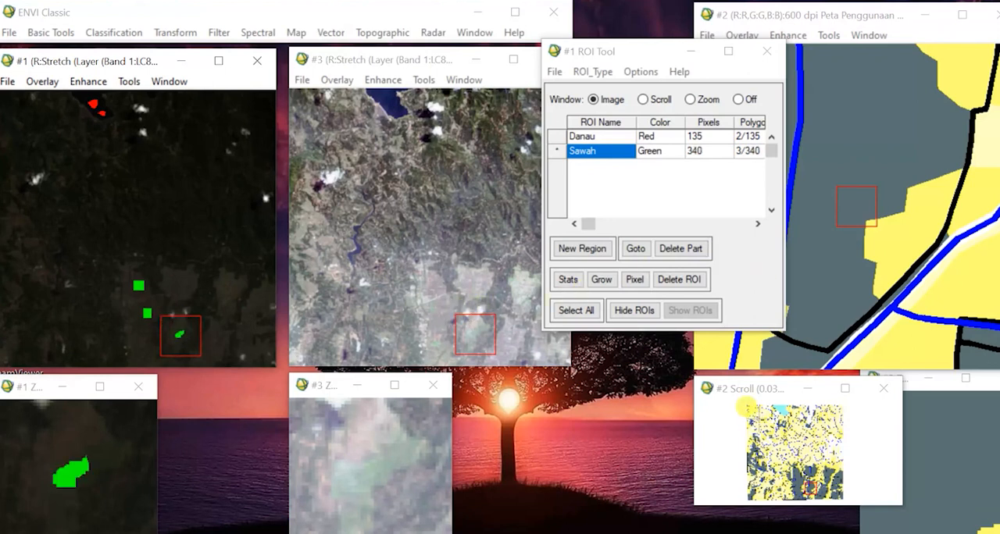
Switch the ROI type back to Rectangle and draw a Sawah rectangle in the large rice field north of the small polygon.
click(793, 469)
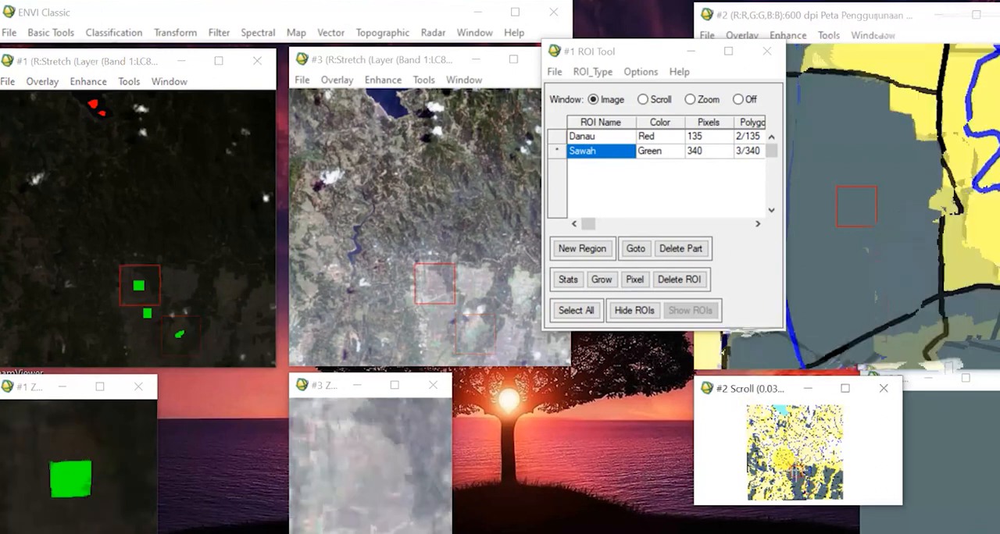
mouse_move(807, 483)
mouse_down()
mouse_move(801, 457)
mouse_move(812, 469)
mouse_up()
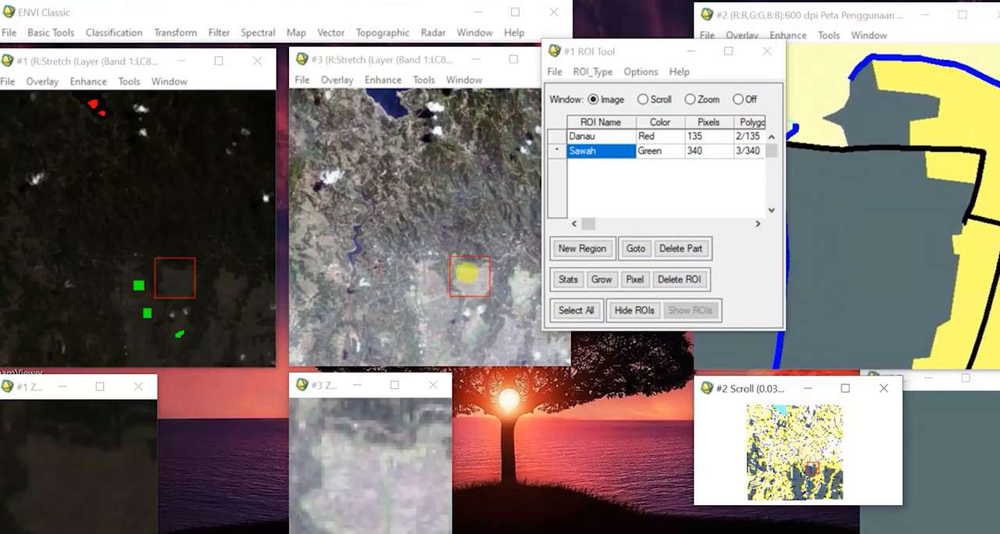
click(592, 71)
click(620, 149)
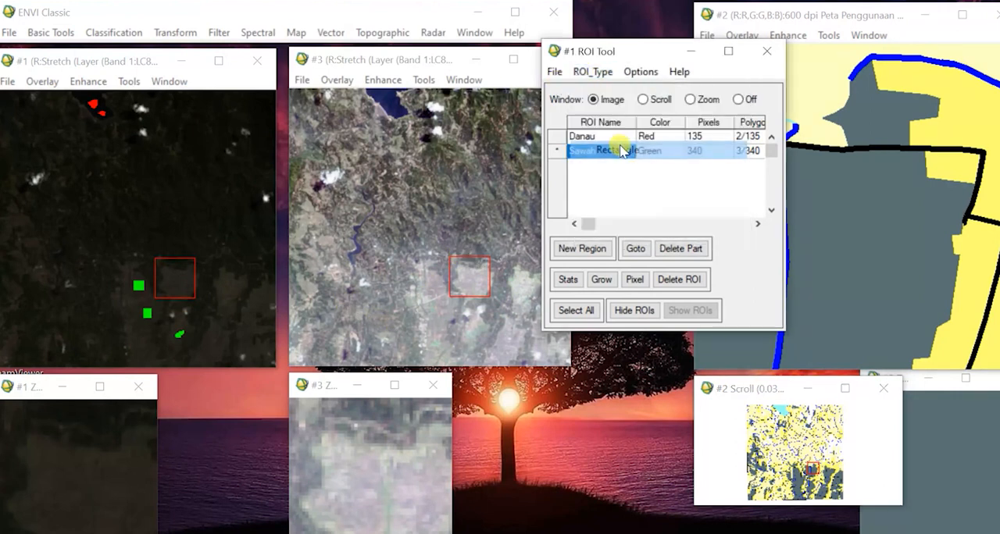
click(181, 278)
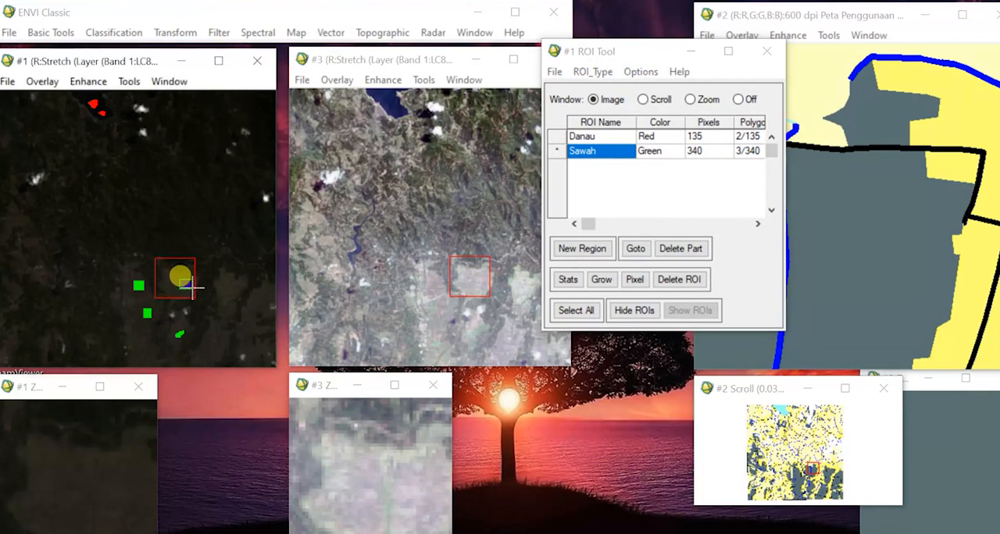
drag(179, 278, 192, 287)
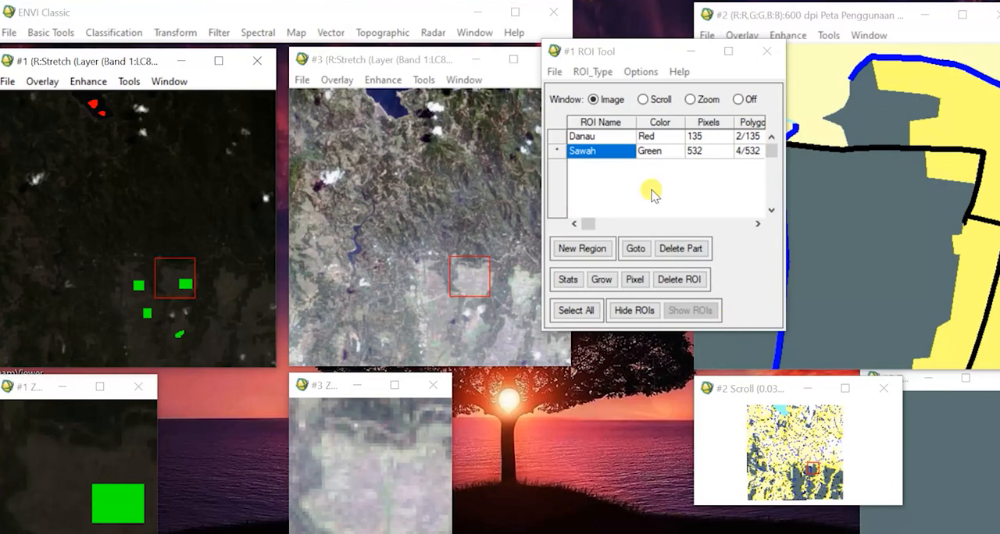
Locate a rice field near the image's western edge, set the ROI type to Polygon and outline a small Sawah patch there.
click(834, 491)
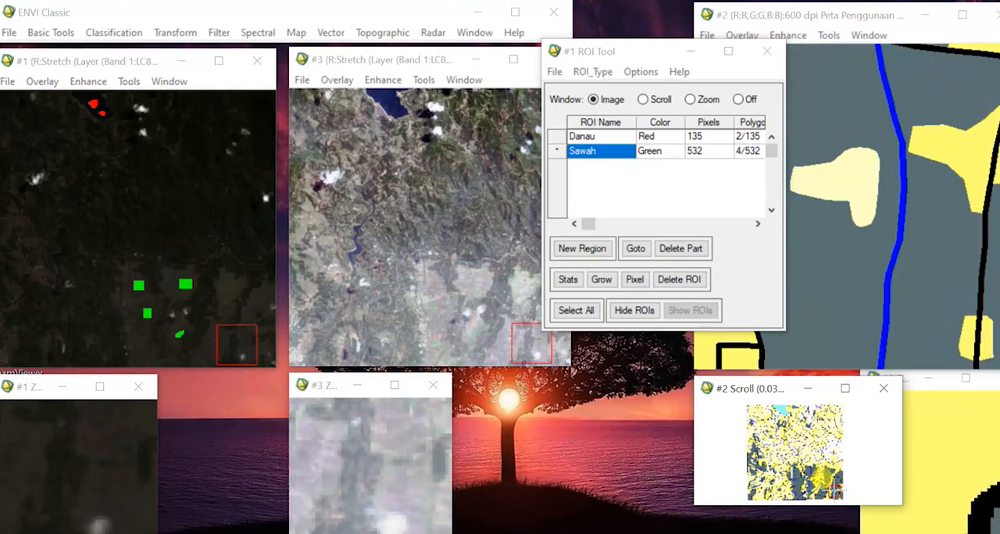
drag(618, 54, 651, 21)
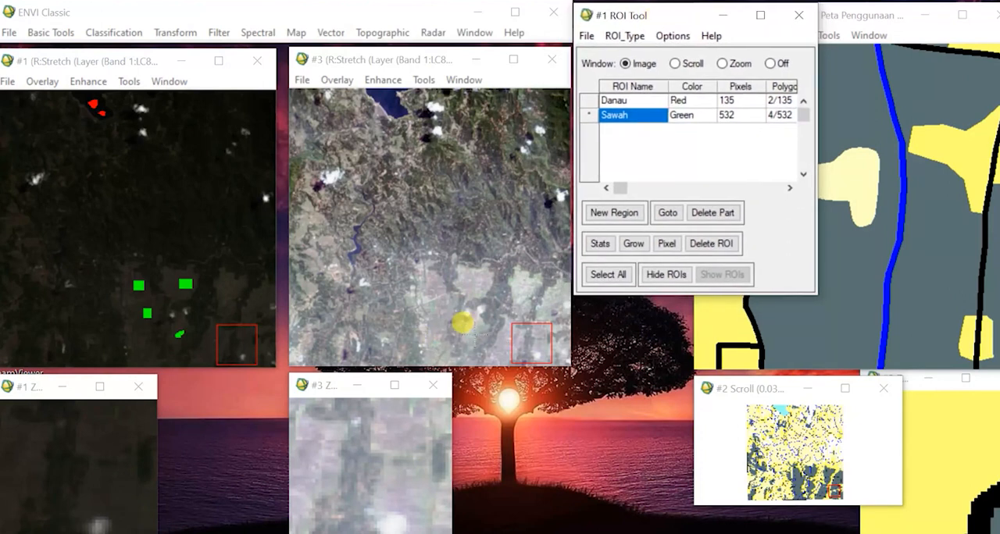
click(462, 322)
click(422, 327)
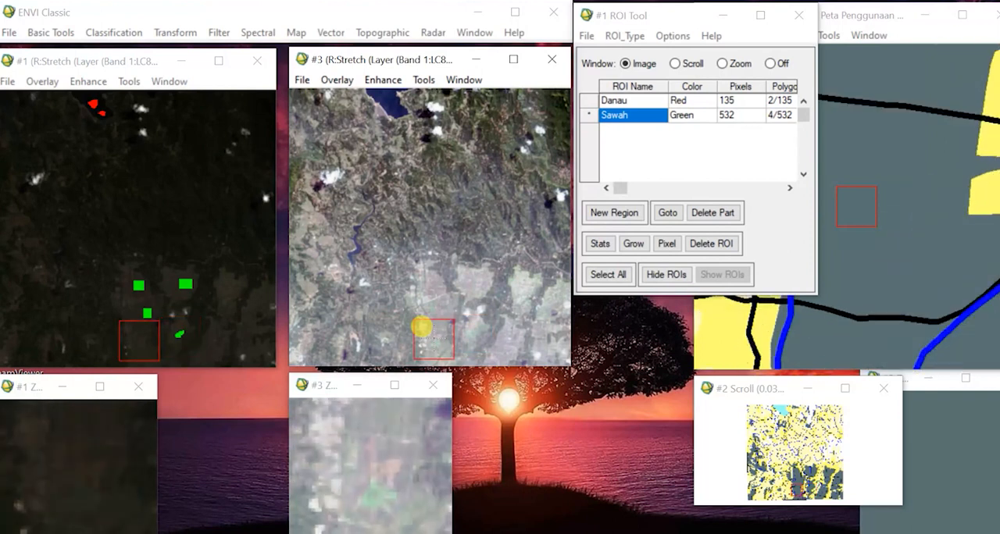
click(312, 228)
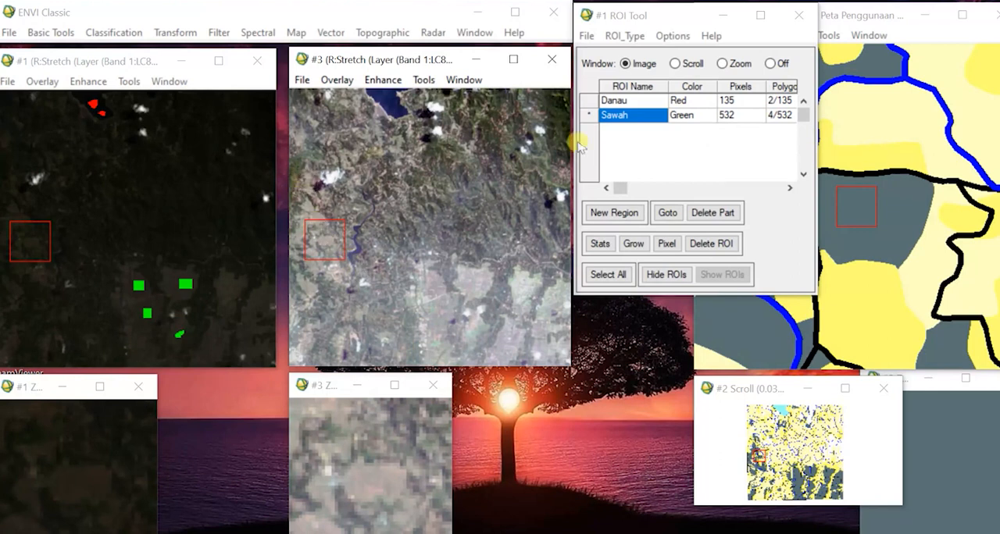
click(630, 21)
mouse_move(630, 21)
mouse_down()
mouse_move(631, 39)
mouse_move(631, 29)
mouse_up()
click(627, 44)
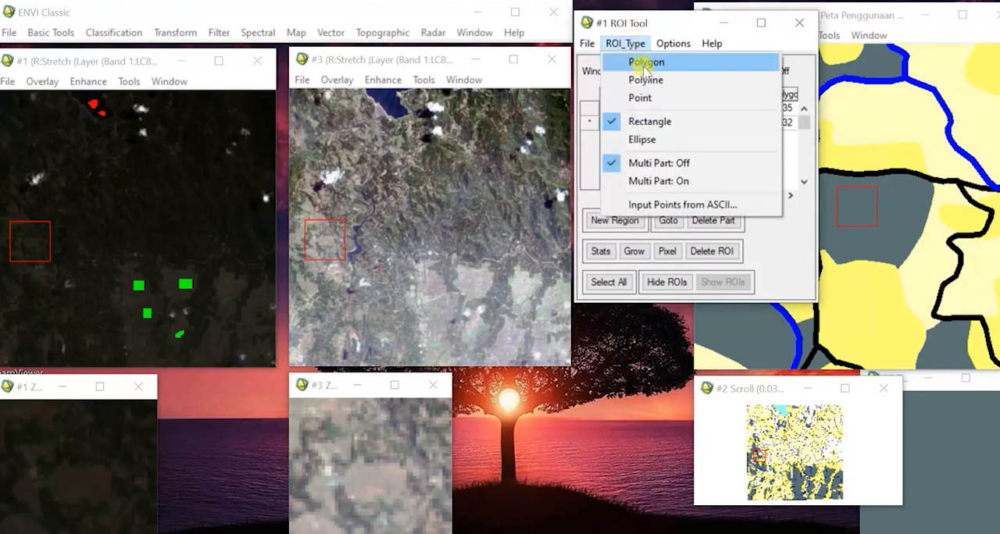
click(646, 62)
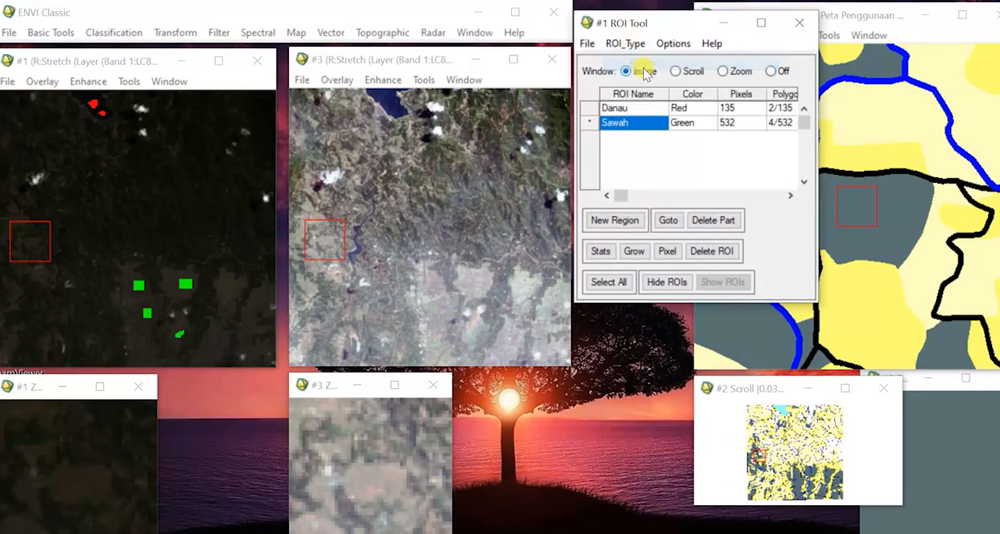
click(32, 238)
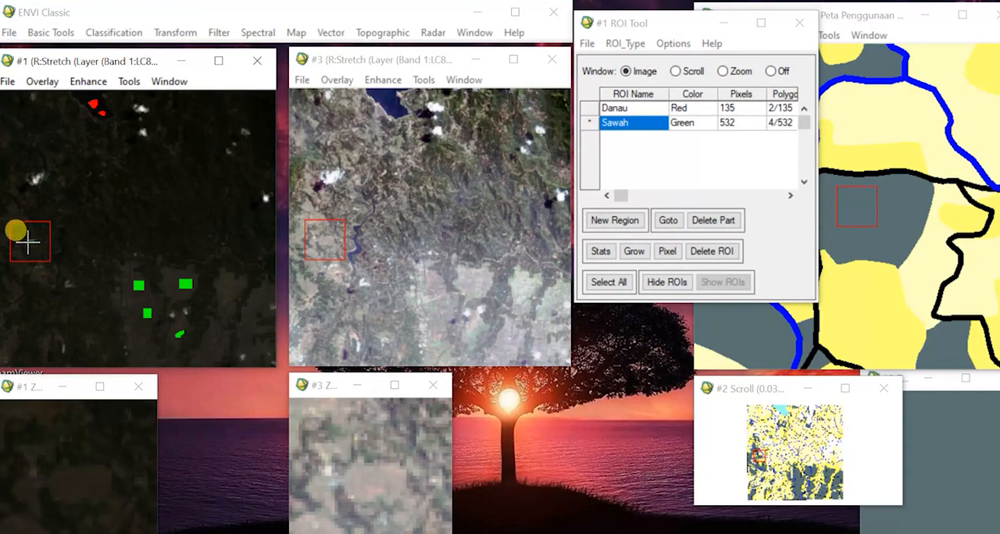
click(33, 246)
click(35, 242)
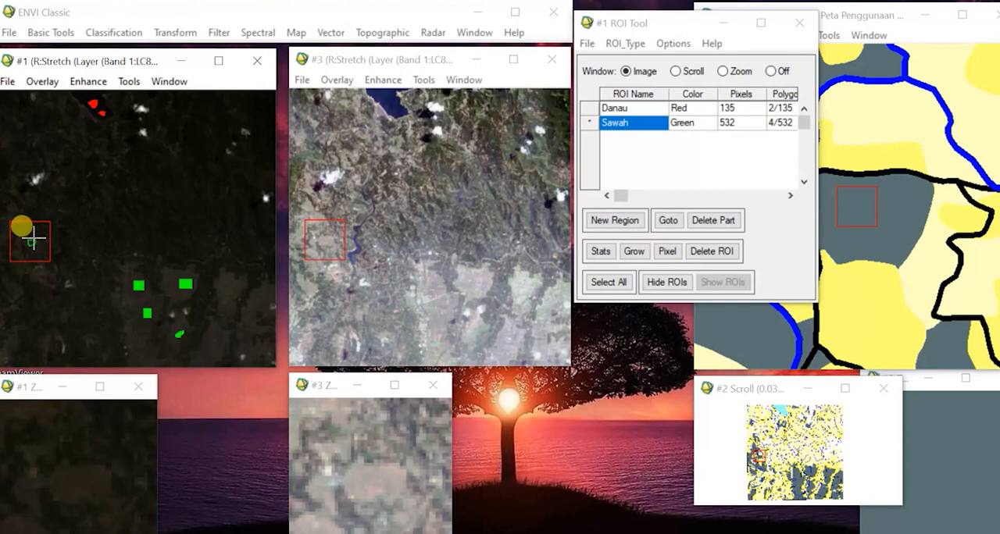
right_click(34, 237)
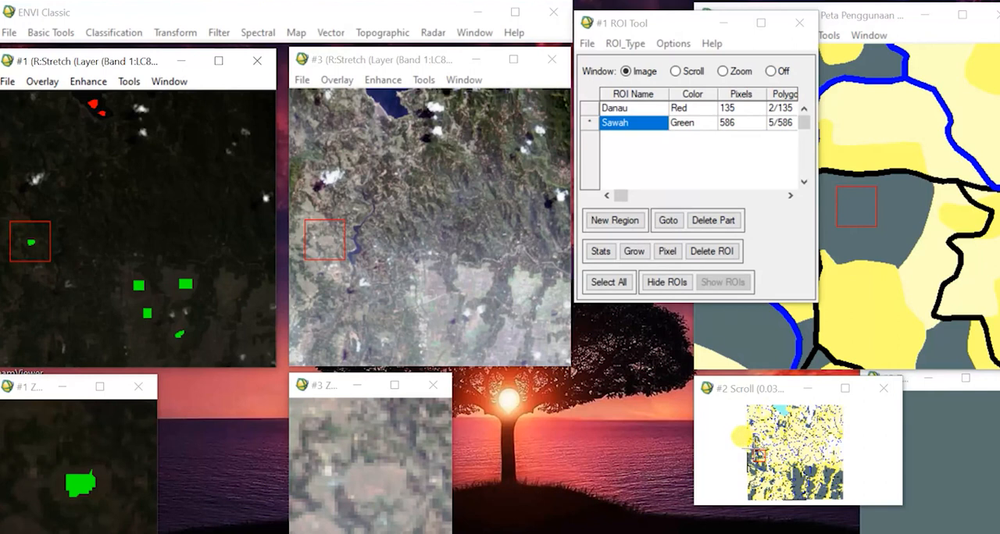
Add a third region to the ROI list and name it Sungai.
click(740, 437)
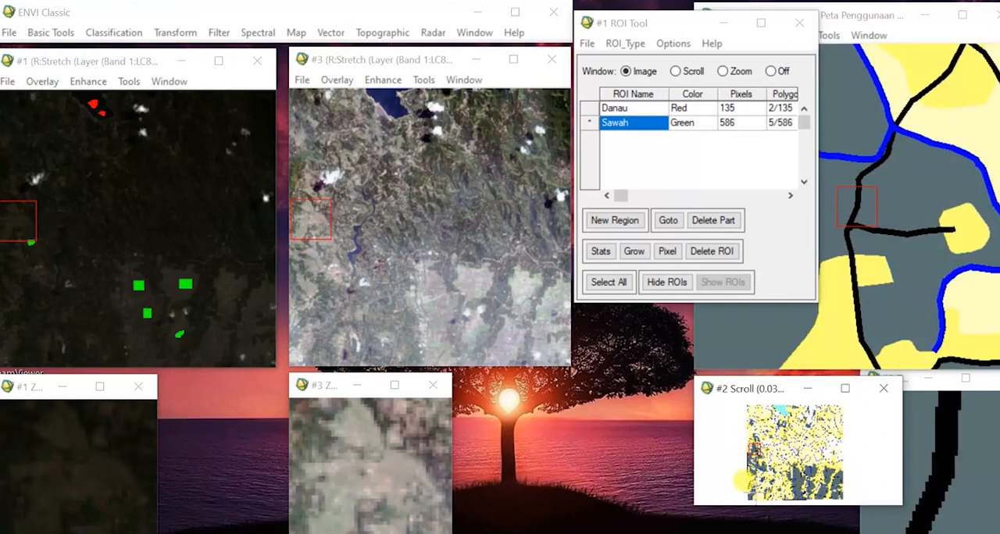
click(738, 481)
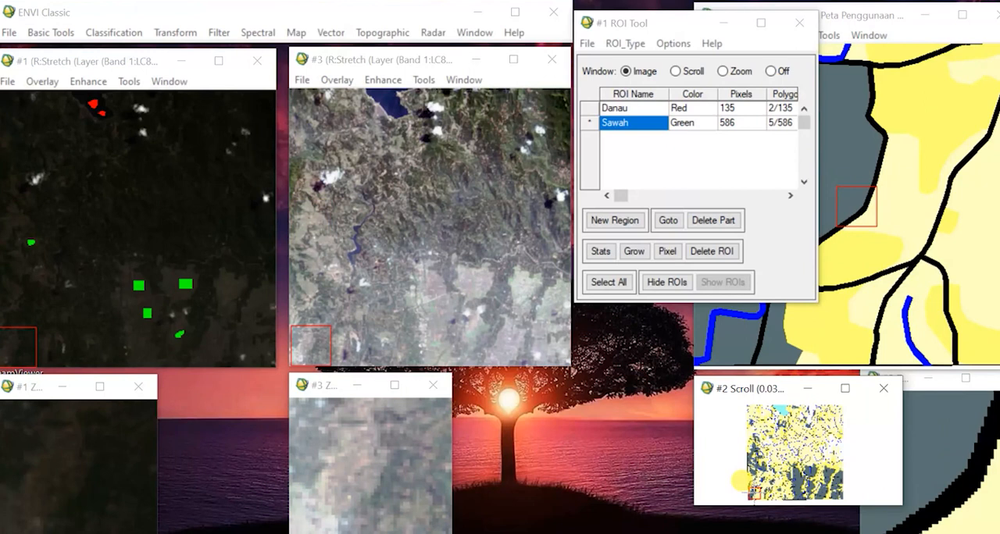
click(648, 127)
click(622, 222)
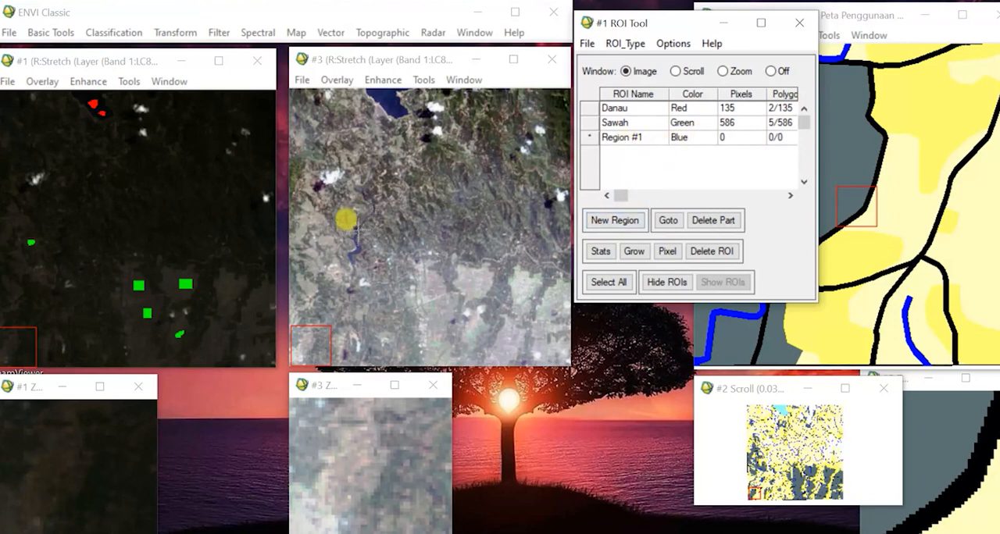
click(638, 145)
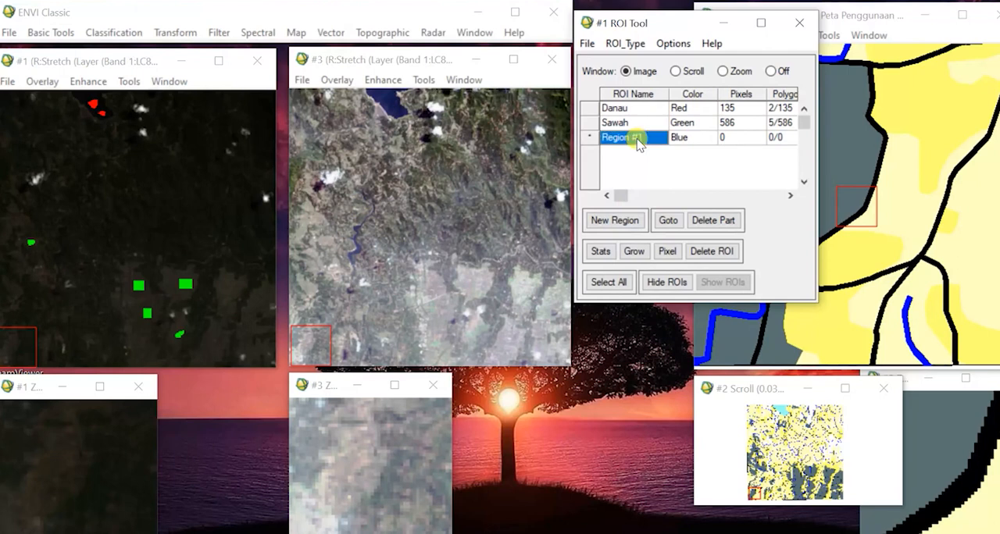
click(639, 145)
text(Sungai)
click(684, 139)
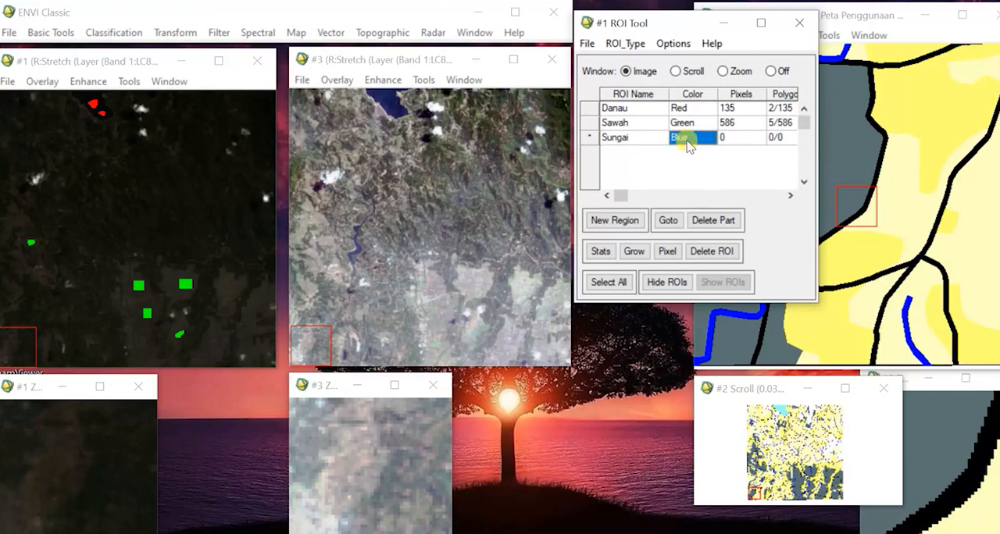
Set the ROI type to Polyline and make Sungai the active region.
click(624, 45)
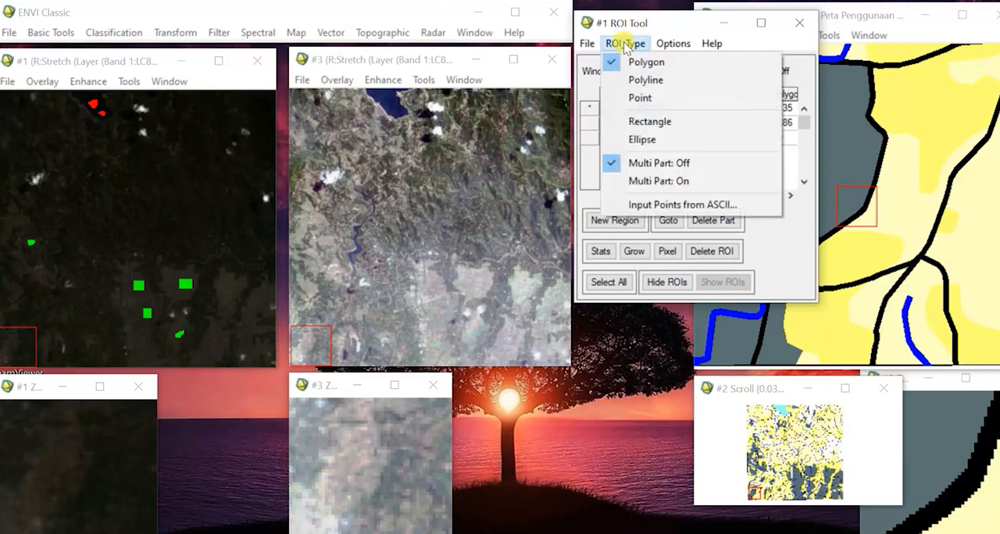
click(647, 78)
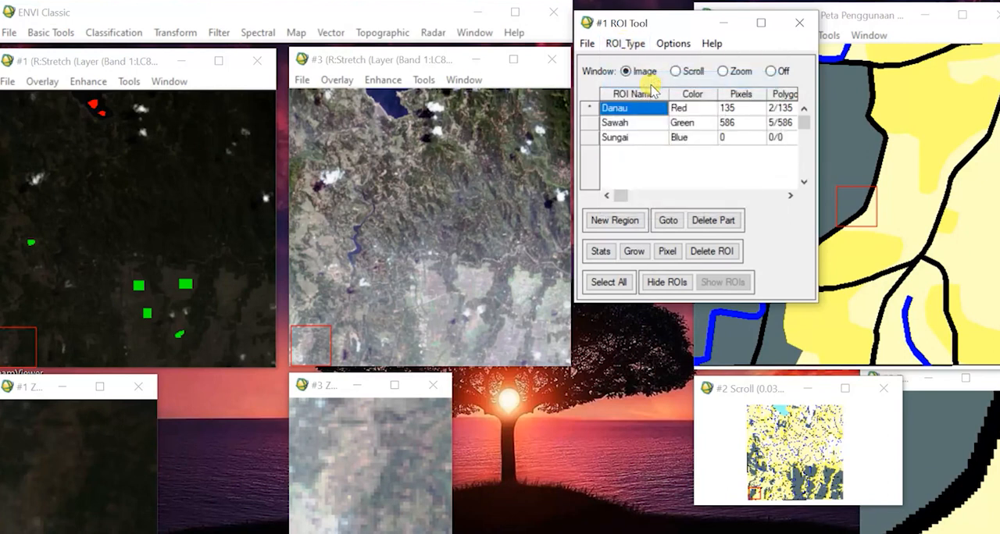
click(639, 138)
click(635, 46)
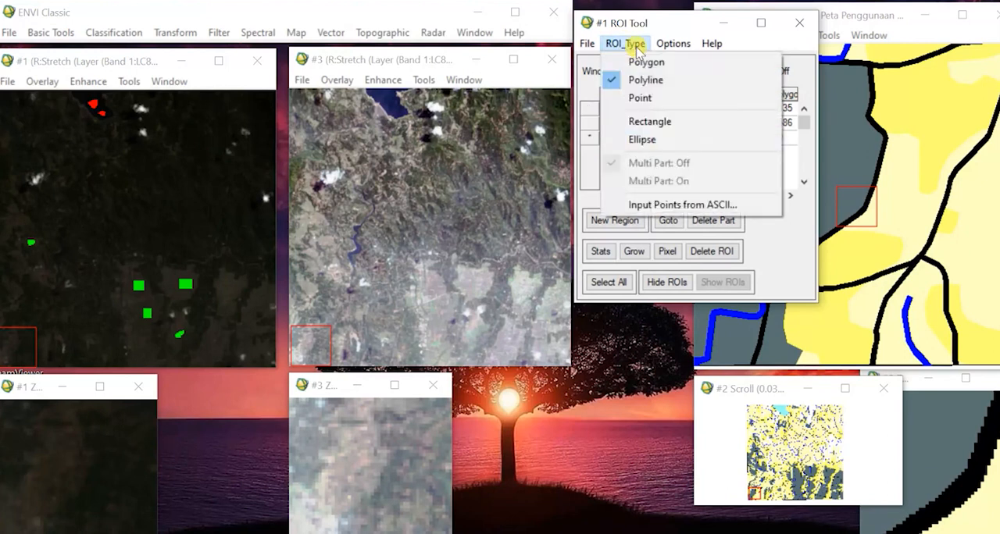
Trace the river in the western part of the Landsat image as a Sungai polyline, checking its course in the linked windows.
click(635, 45)
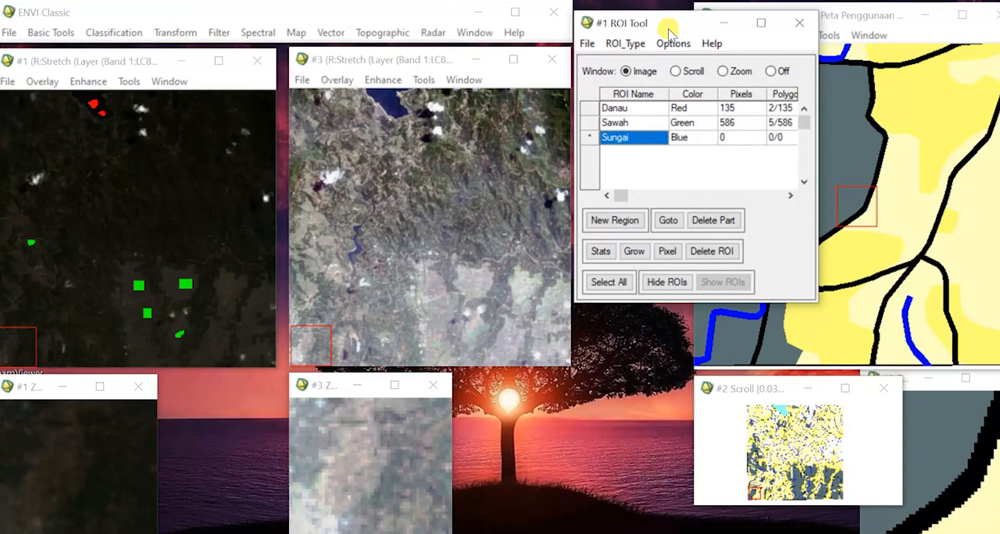
click(356, 227)
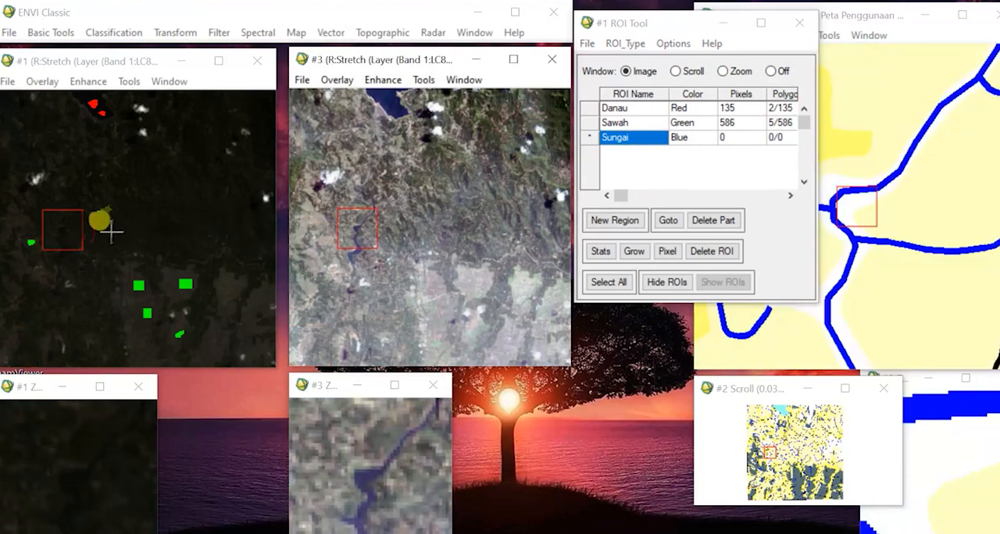
click(77, 212)
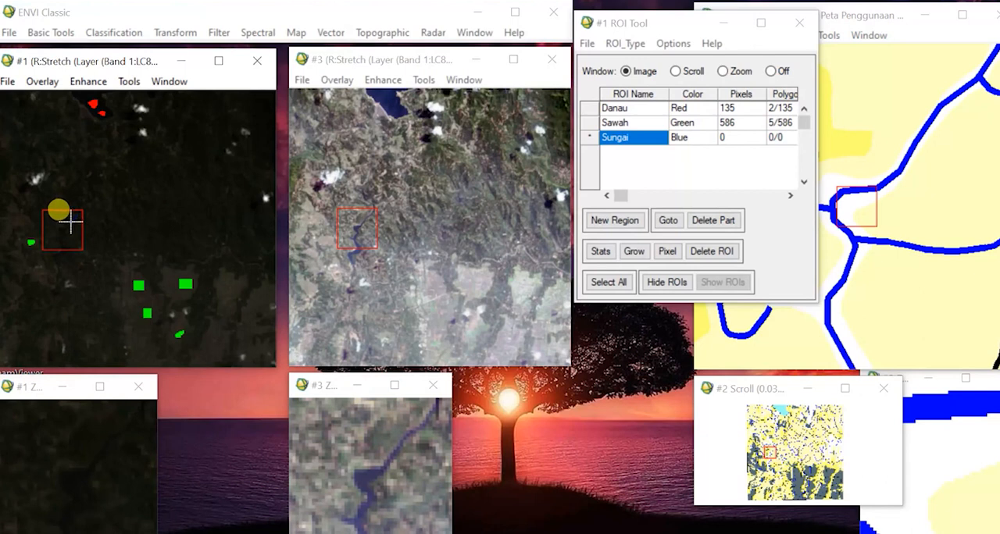
click(67, 225)
click(64, 229)
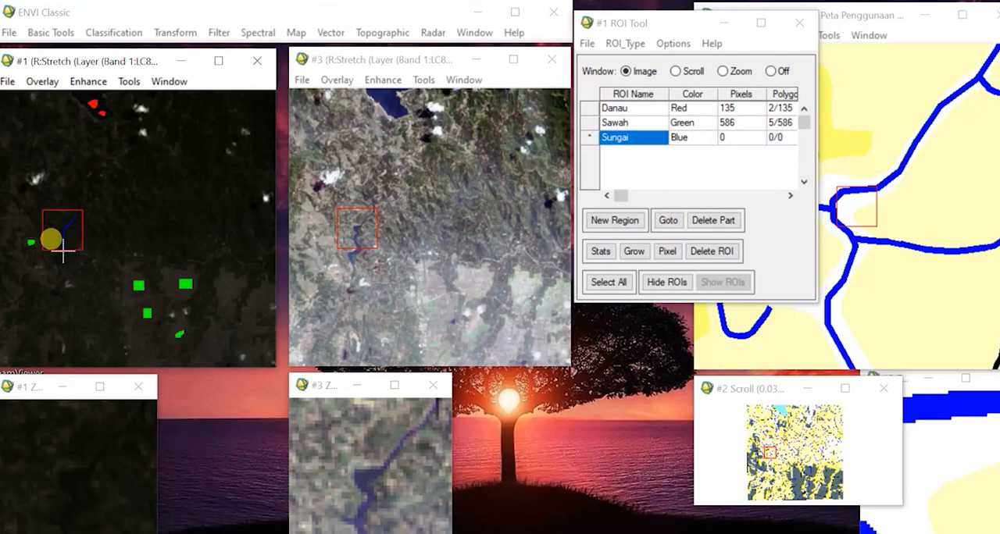
click(63, 250)
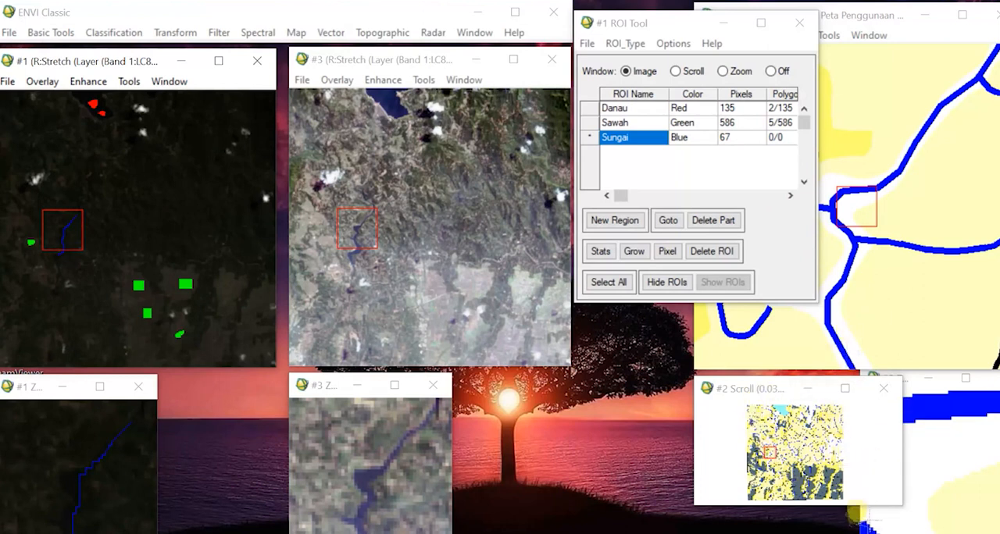
Locate a second river near the eastern side using the linked map and brighter image, and trace it as another Sungai polyline.
click(858, 532)
click(858, 532)
click(858, 533)
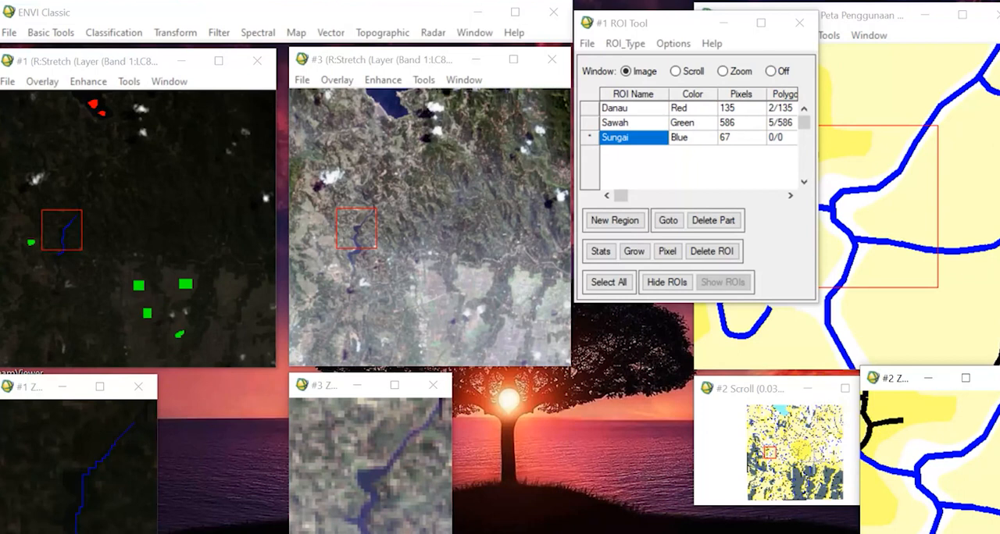
click(812, 463)
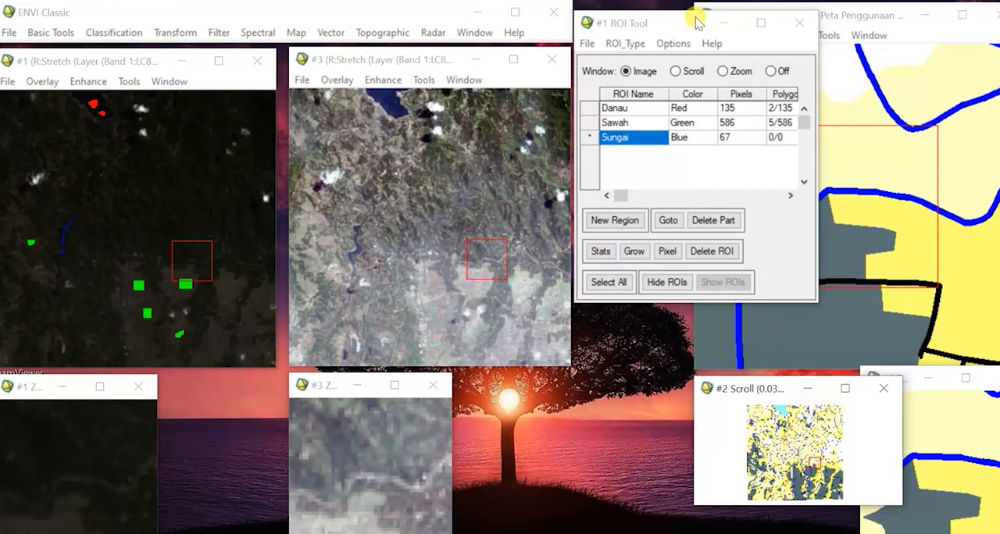
drag(695, 23, 563, 306)
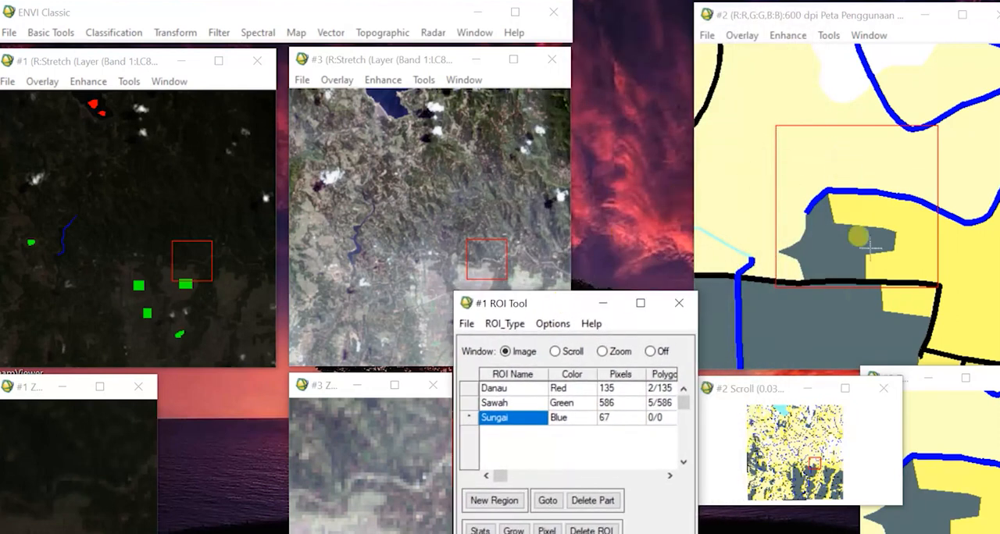
drag(508, 235, 523, 247)
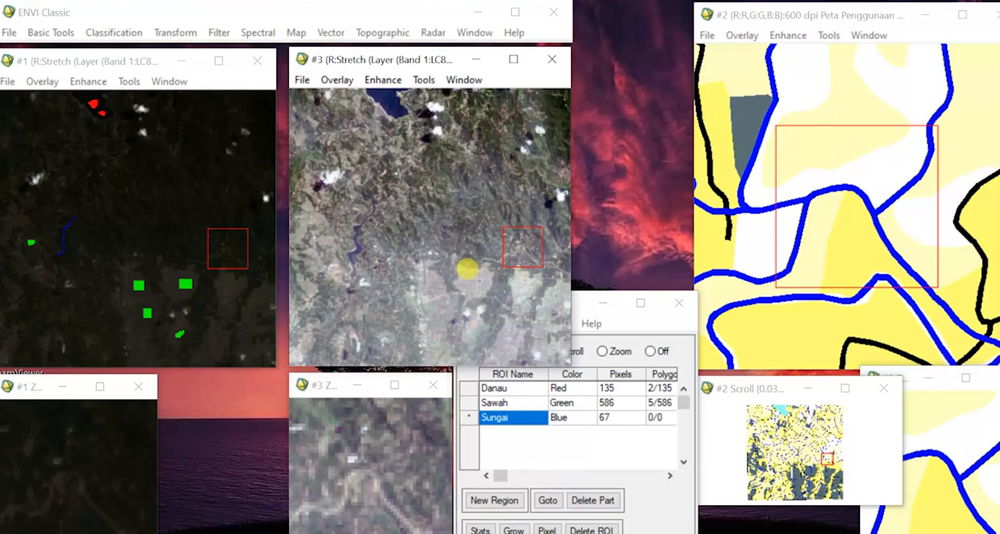
click(239, 262)
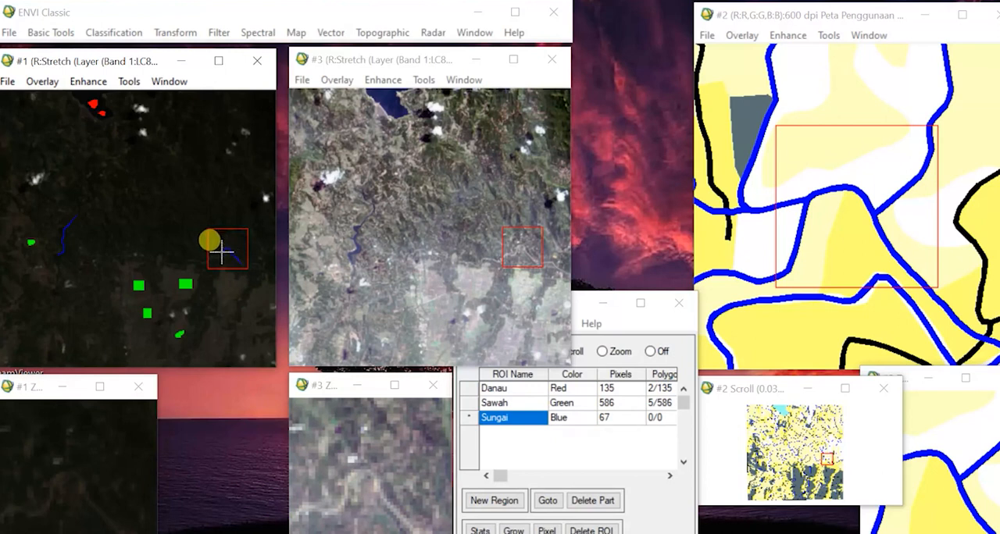
drag(222, 252, 216, 256)
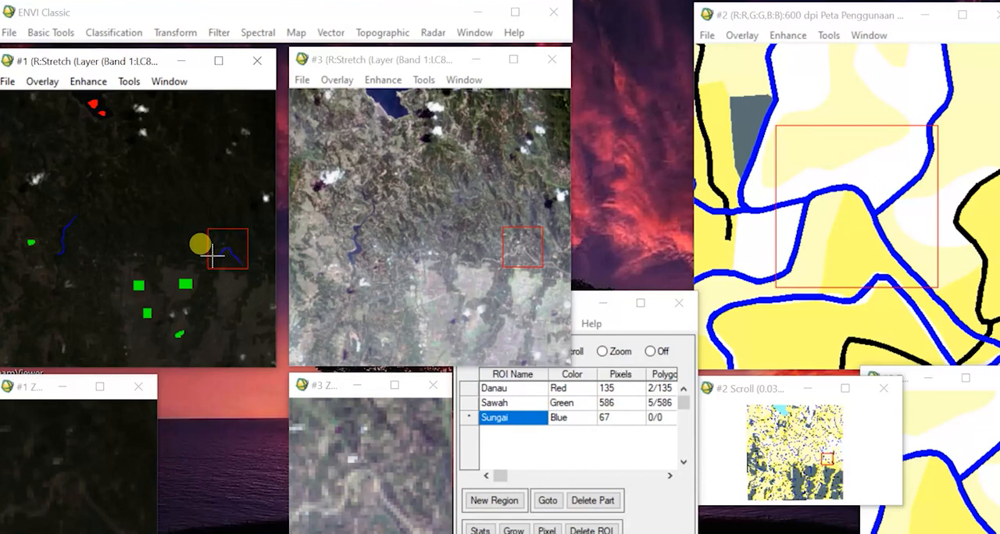
right_click(211, 253)
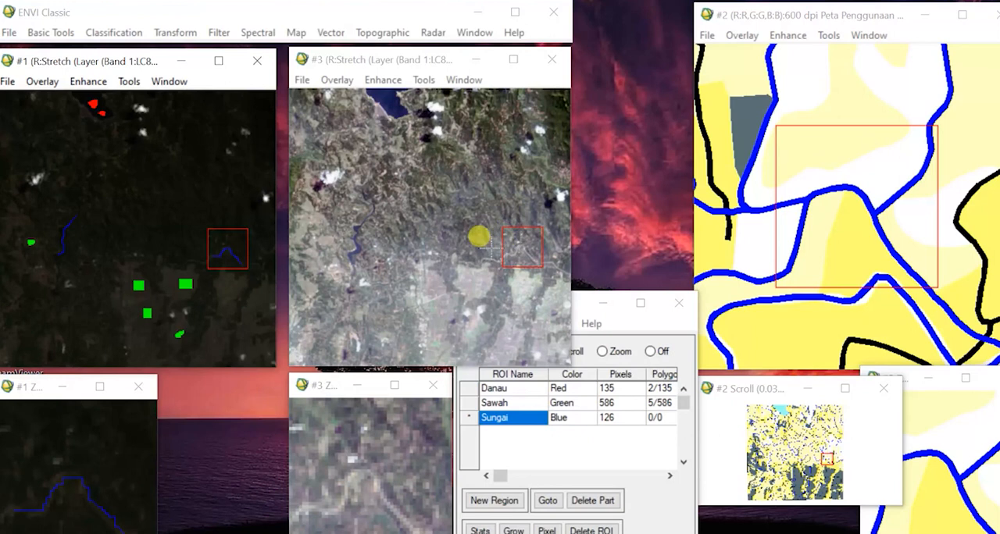
Examine the area around the northern lake on the land use map and the linked image for further river segments.
click(778, 426)
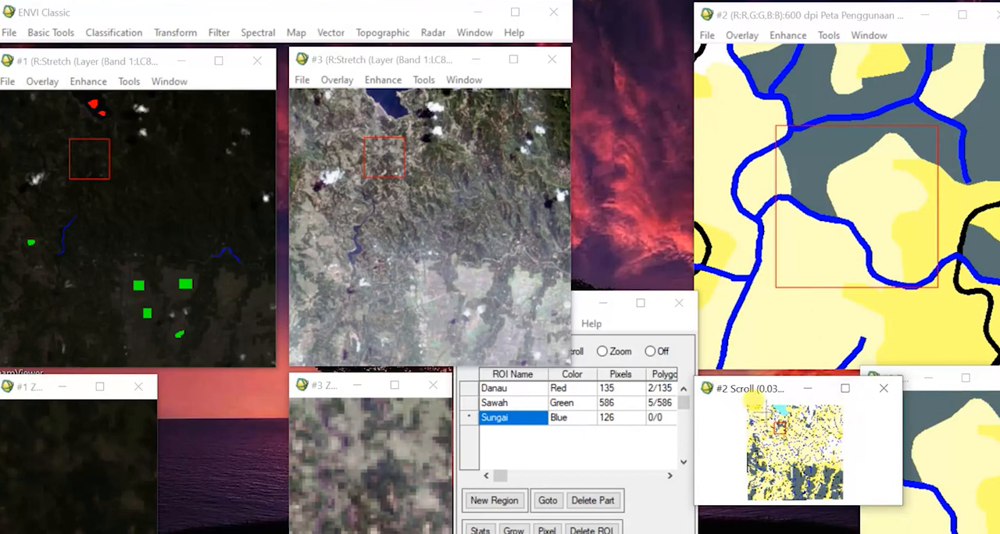
click(773, 409)
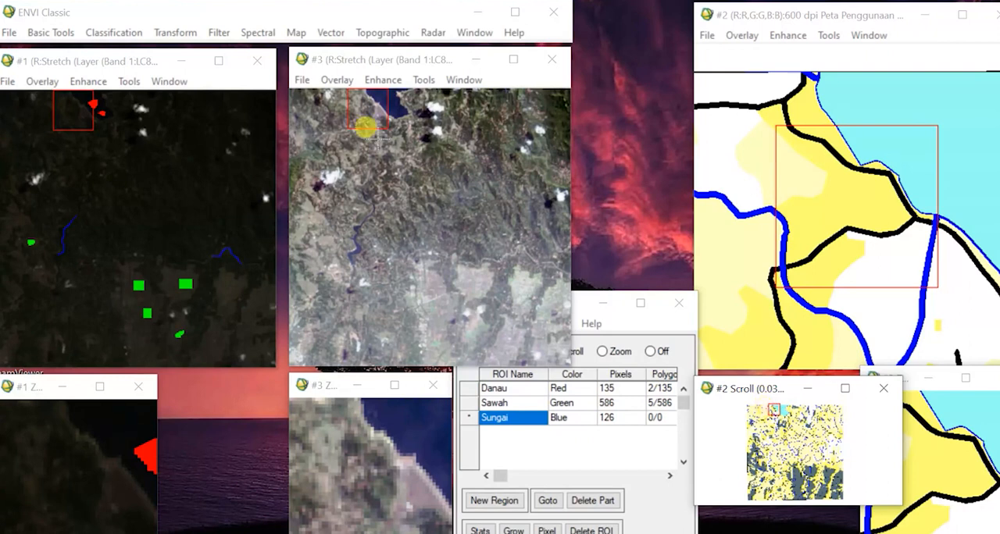
click(354, 112)
mouse_move(367, 124)
mouse_down()
mouse_move(364, 133)
mouse_move(369, 121)
mouse_up()
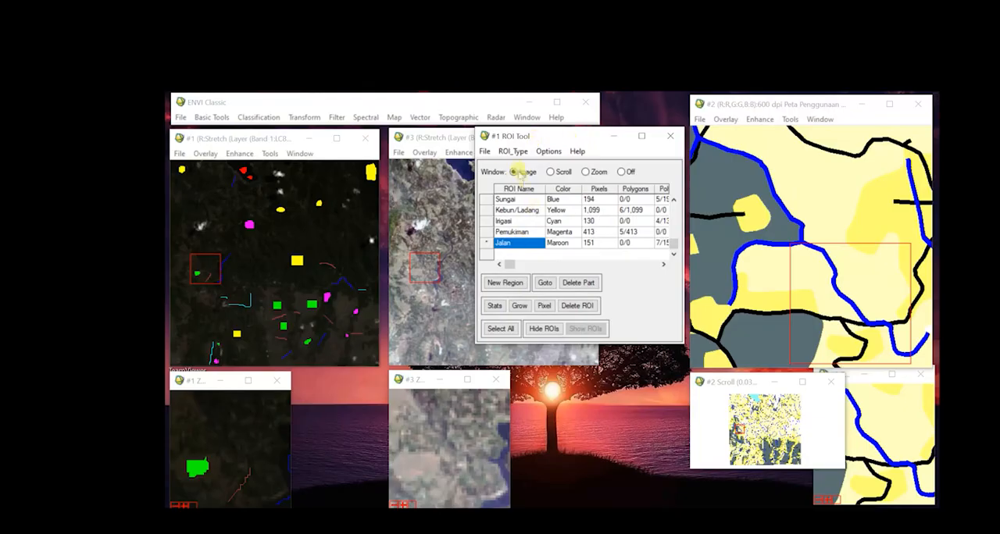
Save all seven regions to the file Penutup Lahan.roi in the D:\Supervised folder.
click(484, 152)
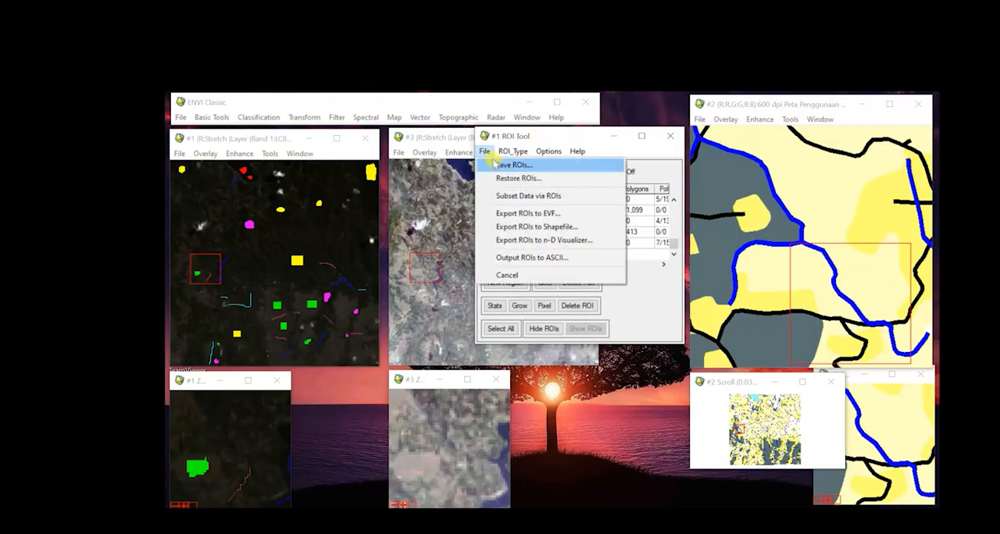
click(497, 165)
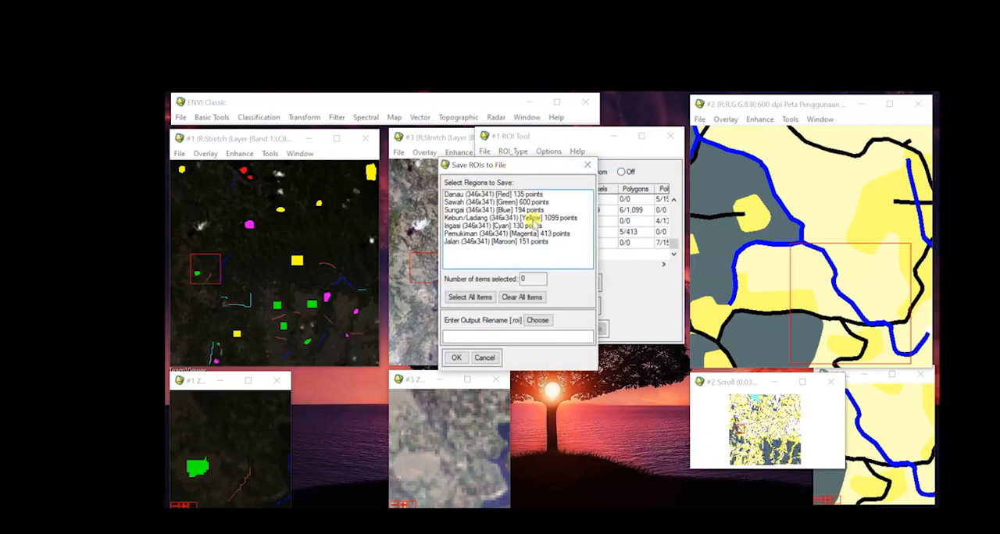
click(479, 298)
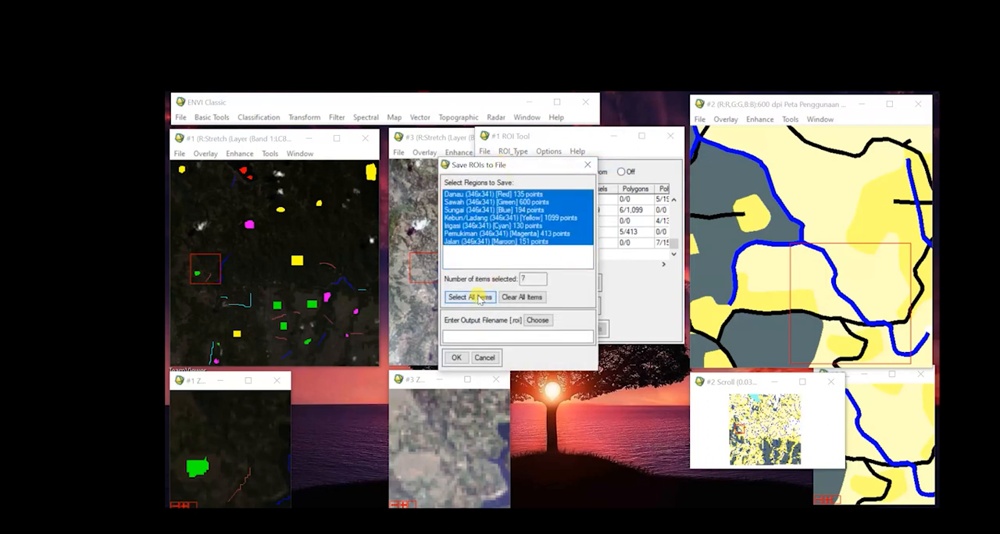
click(547, 323)
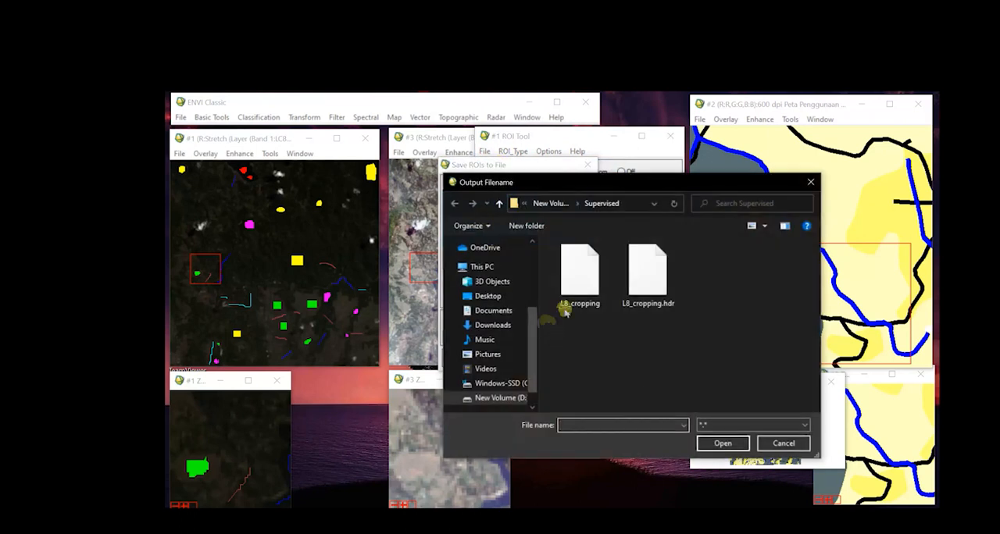
click(585, 425)
text(Penutup Lahan)
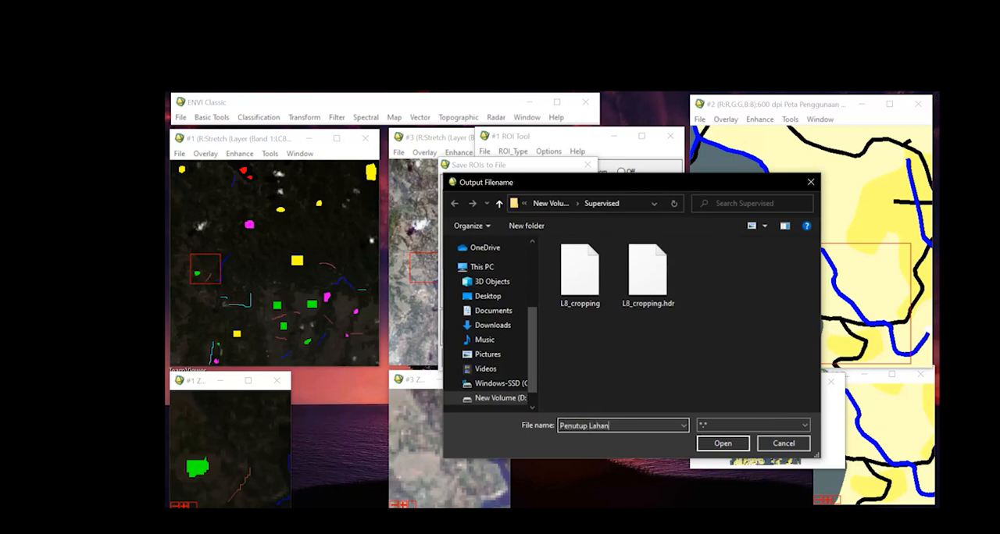
click(716, 443)
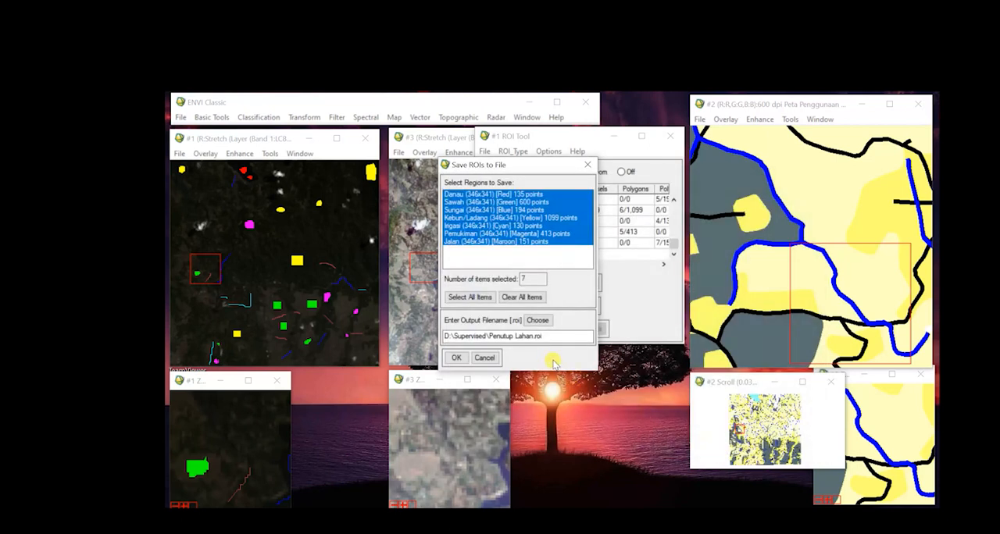
click(456, 357)
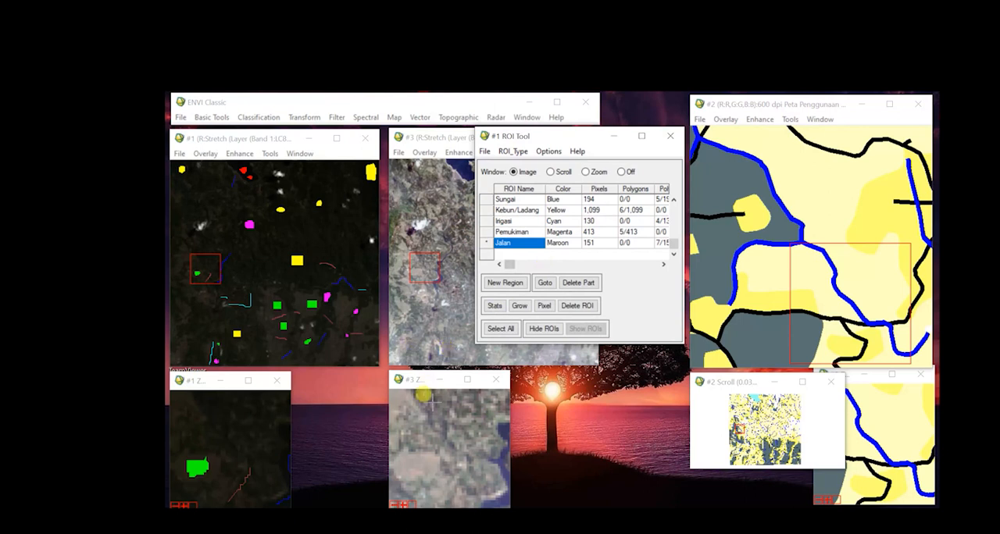
Close image display #3 and reposition the ROI Tool window in the freed space.
click(433, 141)
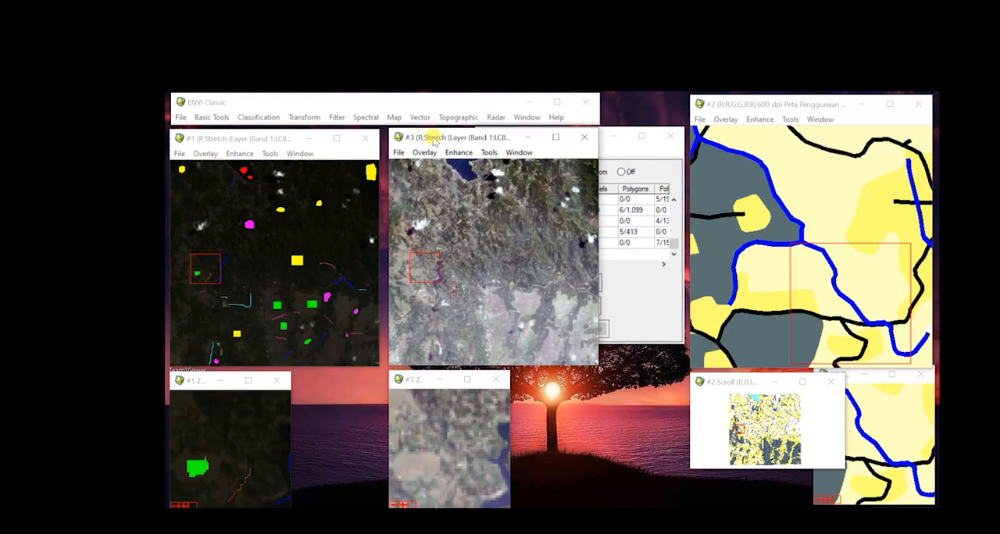
click(585, 141)
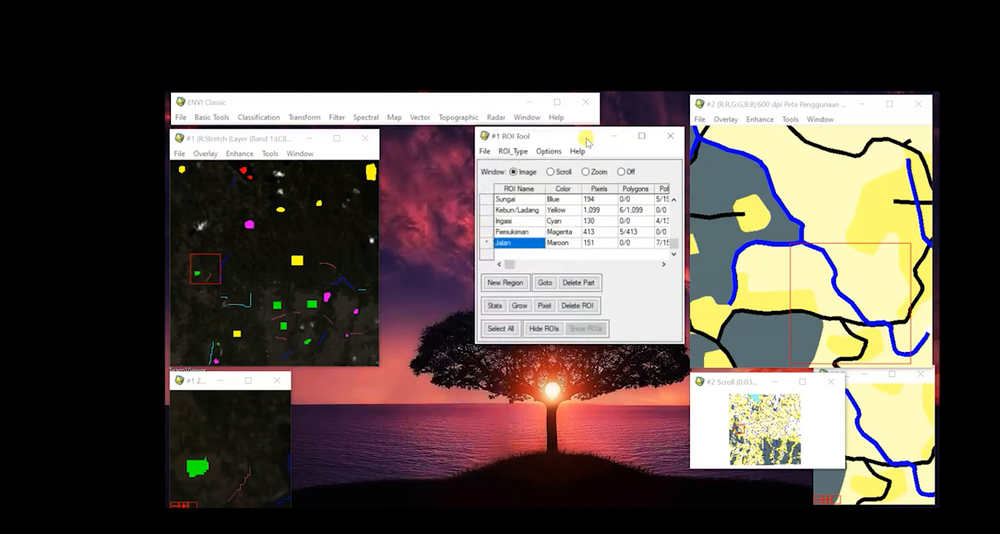
drag(555, 139, 503, 147)
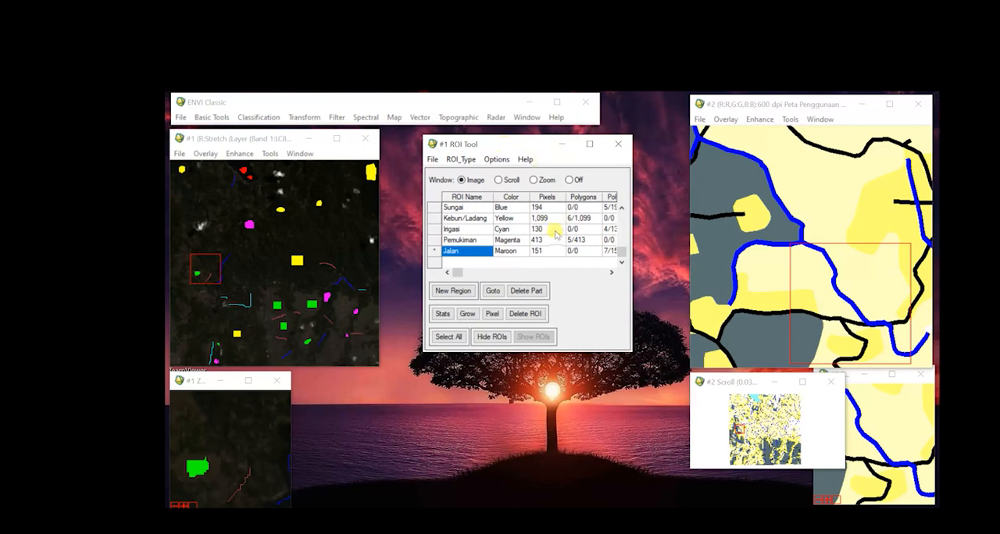
Make Danau the active region and compute its ROI statistics with covariance.
scroll(529, 244, up, 1)
click(467, 208)
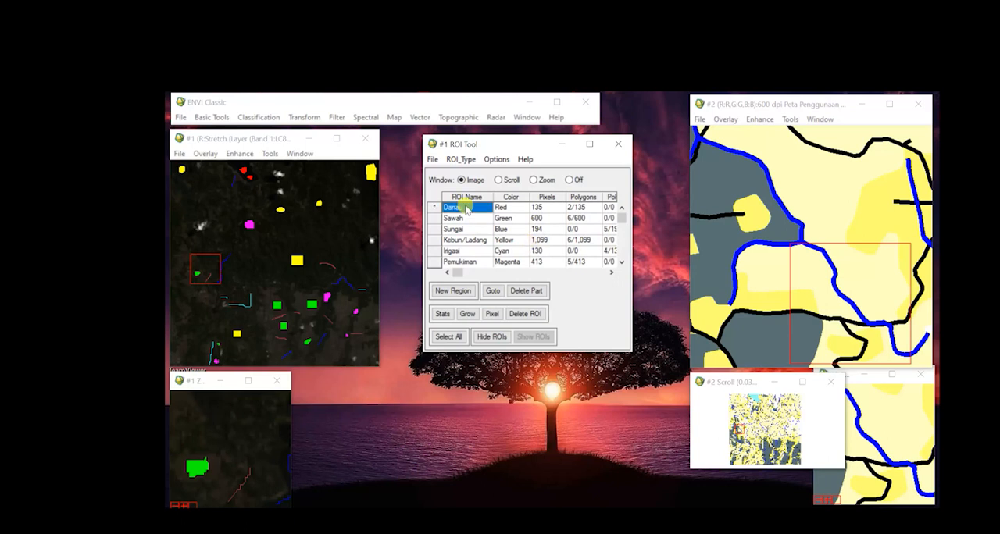
click(497, 159)
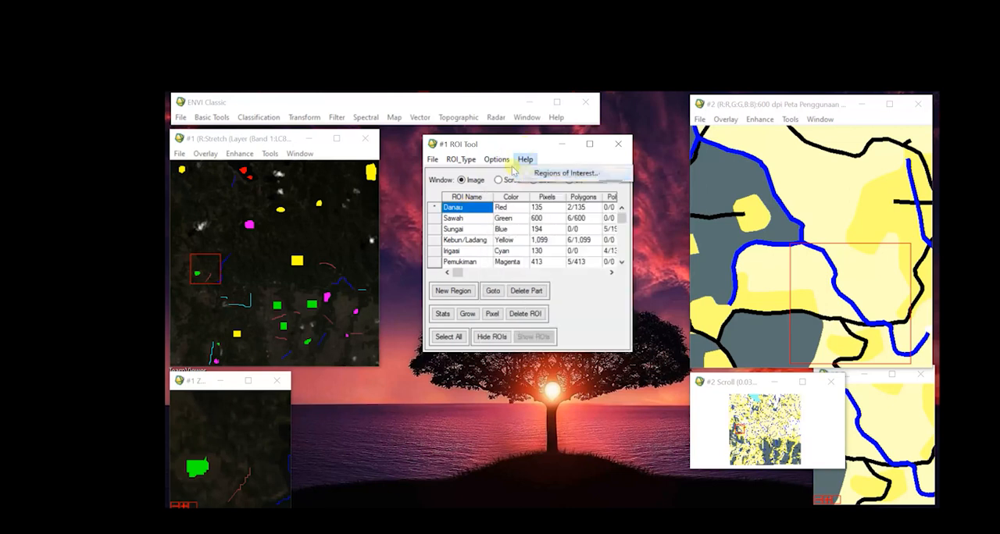
click(498, 174)
click(497, 159)
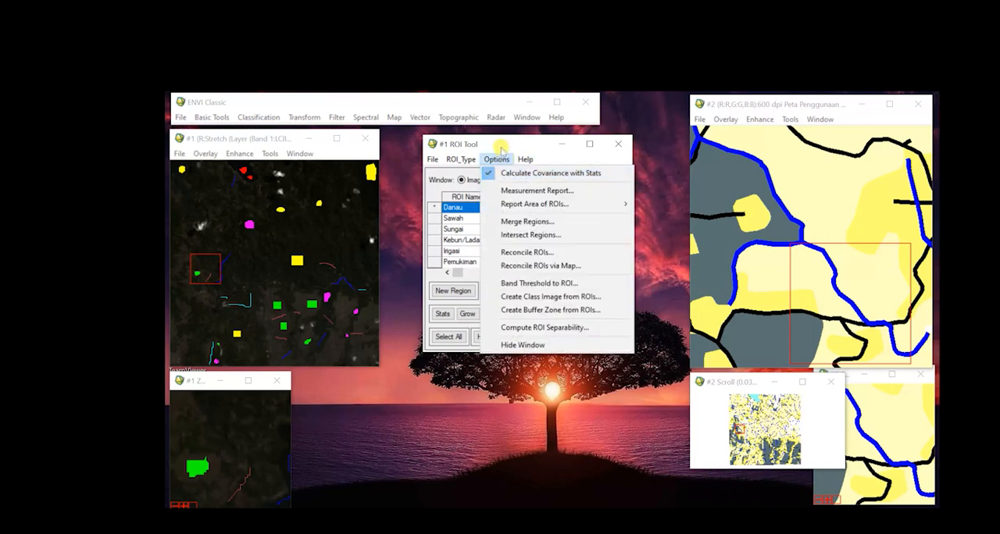
click(500, 157)
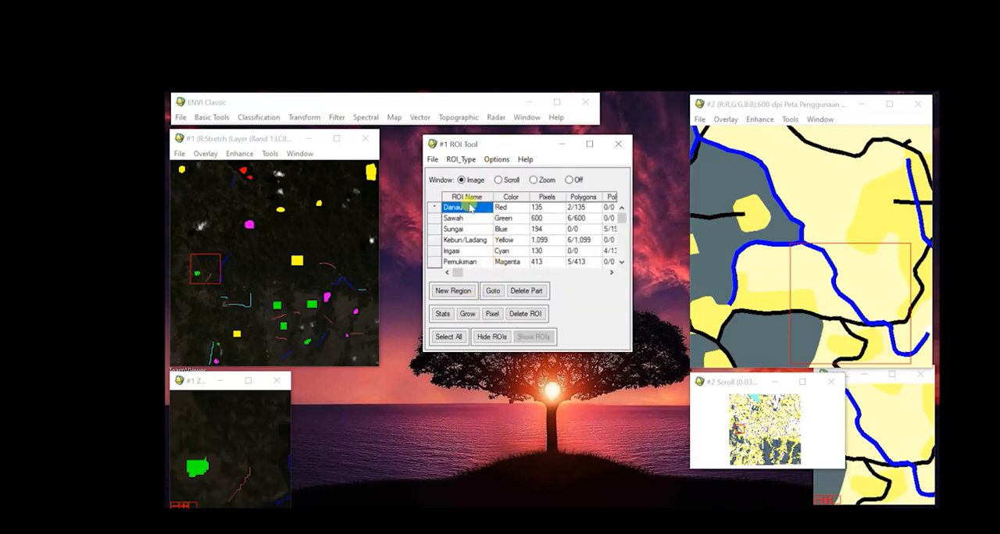
click(515, 207)
click(480, 209)
click(442, 313)
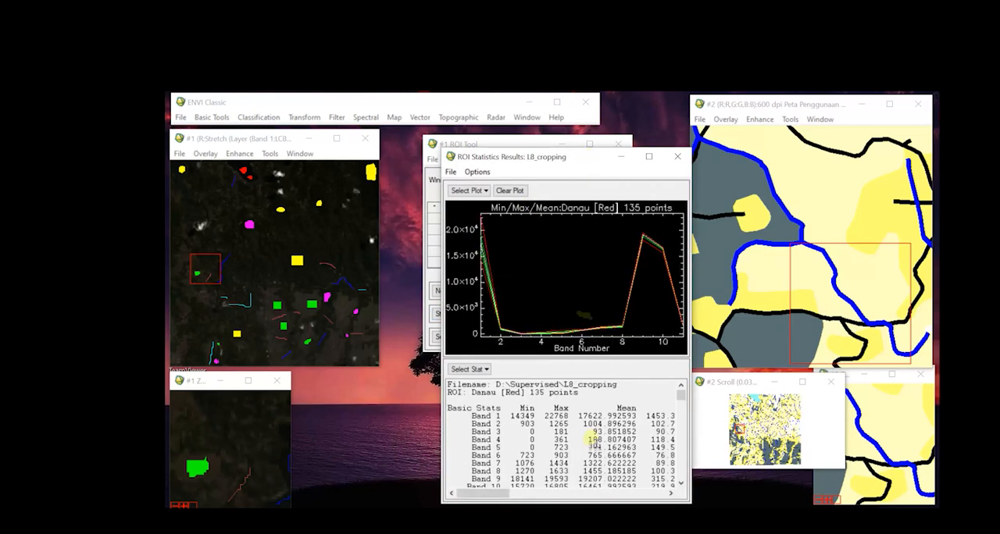
Examine the standard deviation of all 11 bands in the Danau statistics.
mouse_move(492, 493)
mouse_down()
mouse_move(508, 493)
mouse_move(479, 493)
mouse_up()
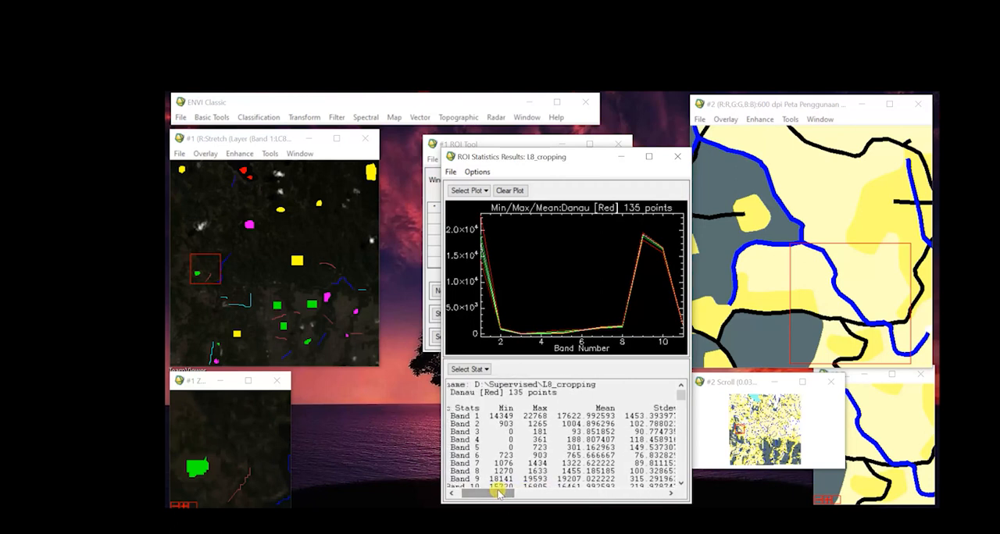
click(682, 485)
click(681, 485)
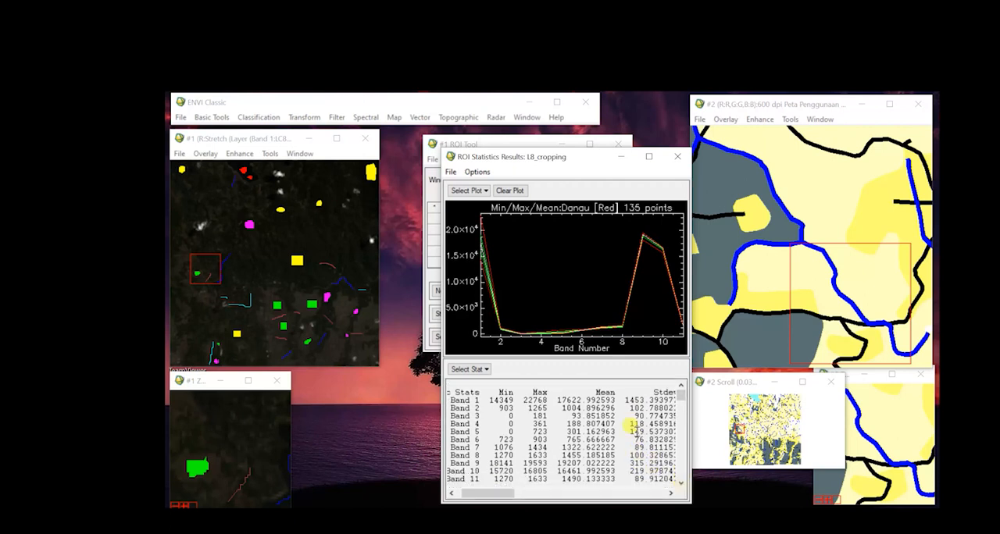
click(625, 401)
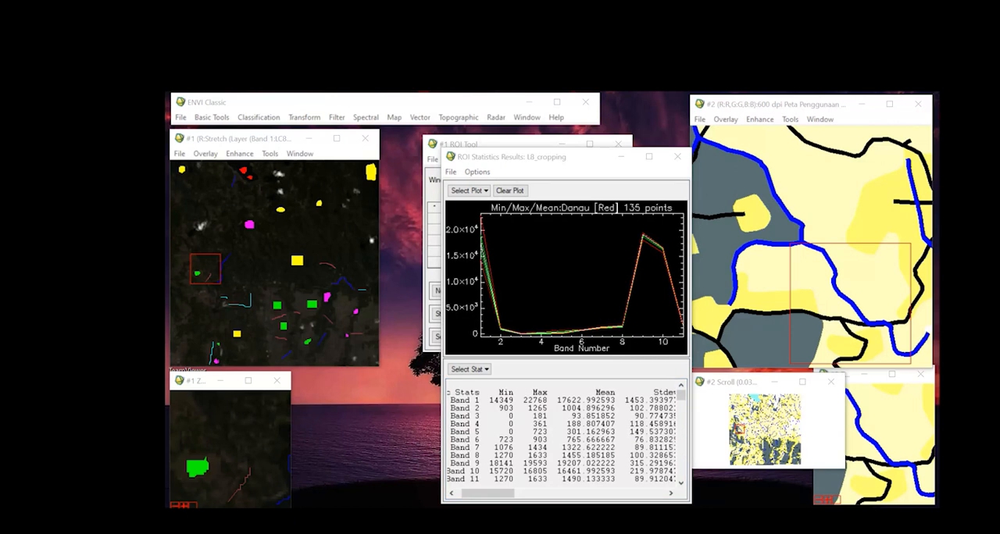
Switch to Notepad, record the line "Danau : 1-9-5" below the coordinates, and return to the Danau statistics in ENVI Classic.
key(alt+Tab)
click(789, 187)
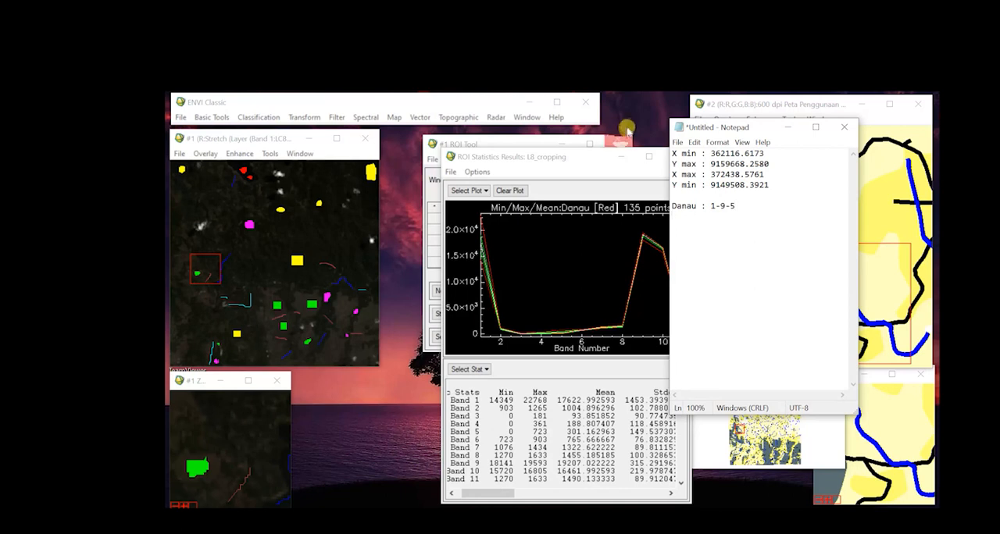
click(577, 158)
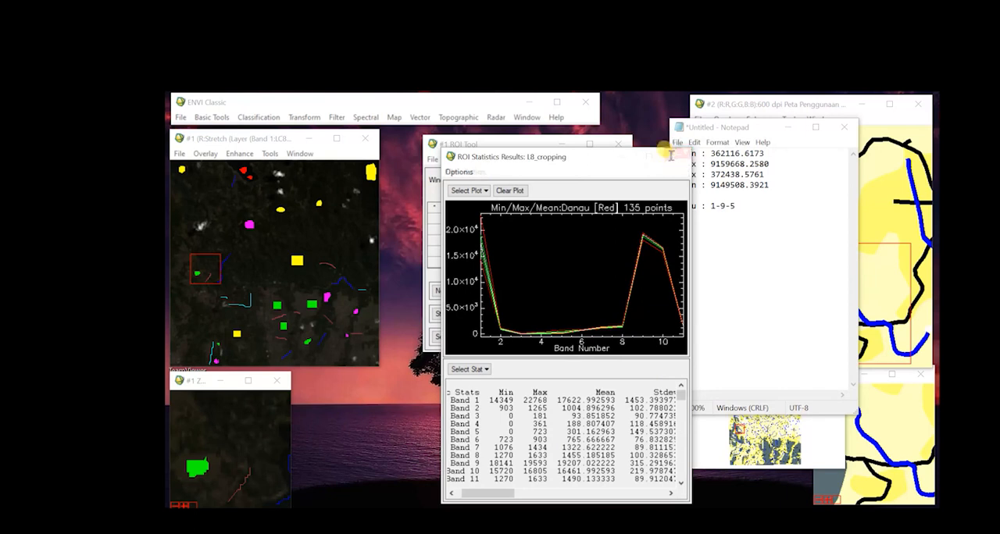
Close the Danau statistics, make Sawah the active region, and compute its ROI statistics with covariance.
click(673, 157)
click(452, 218)
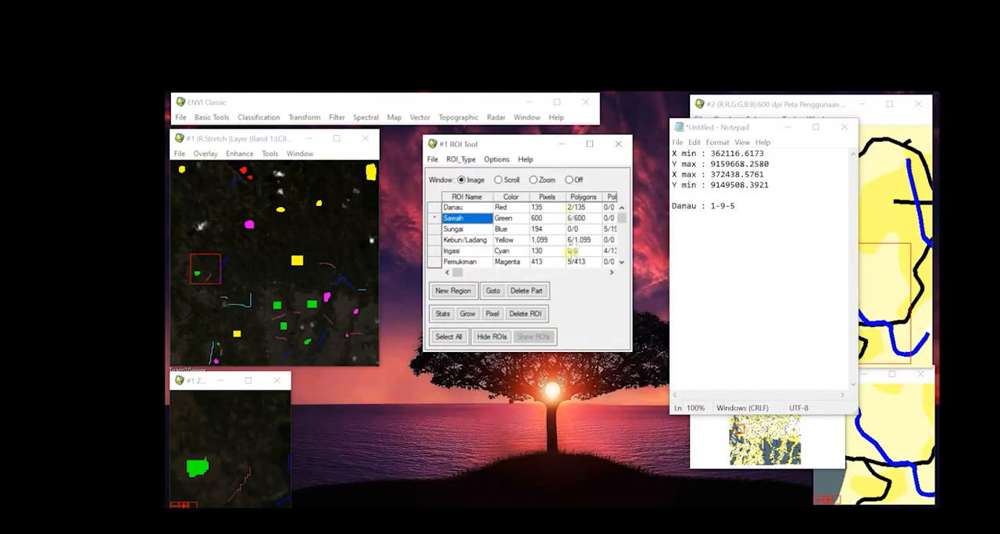
click(506, 160)
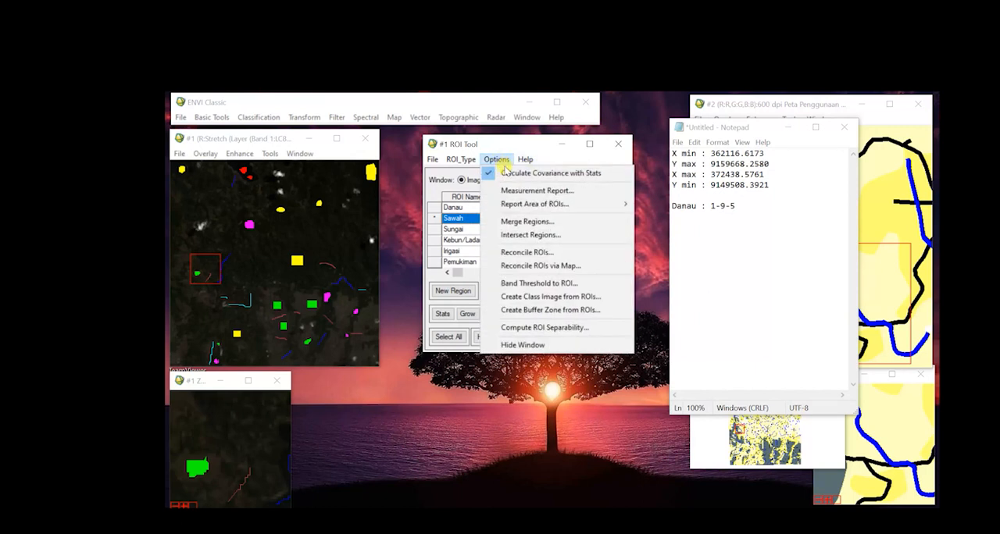
click(506, 147)
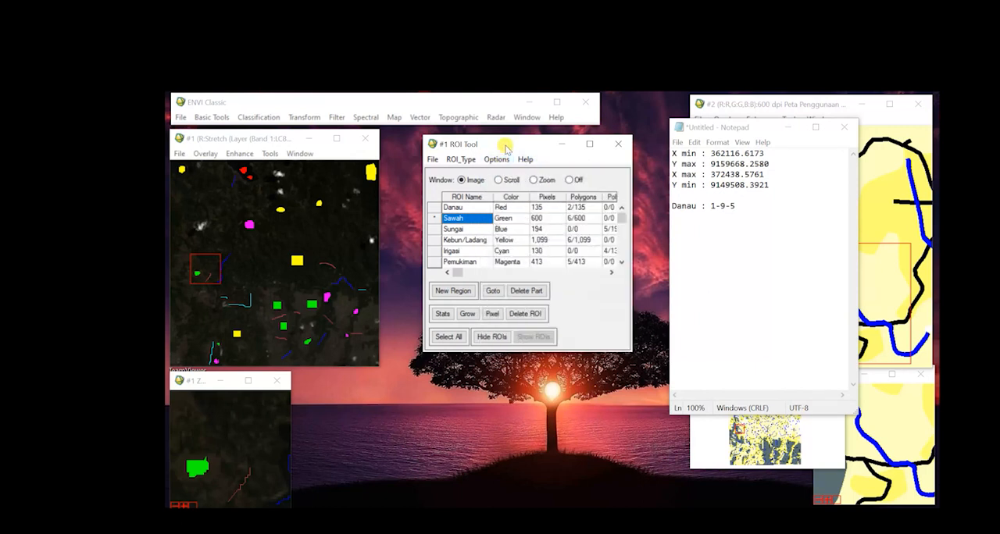
click(442, 314)
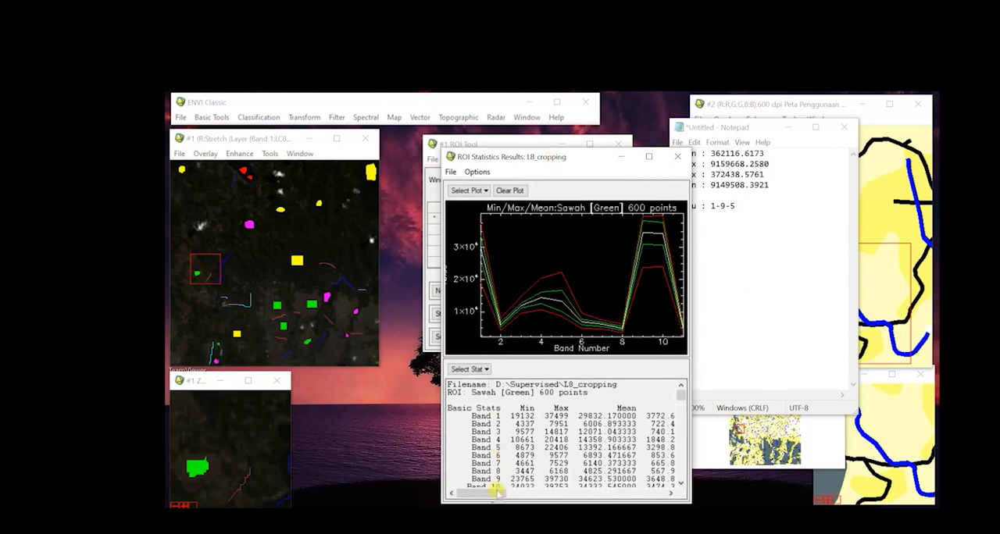
Review the standard deviations of all Sawah bands, record "Sawah : 1-9-5" below the Danau line in Notepad, and return to the ENVI Classic statistics.
drag(488, 497, 495, 497)
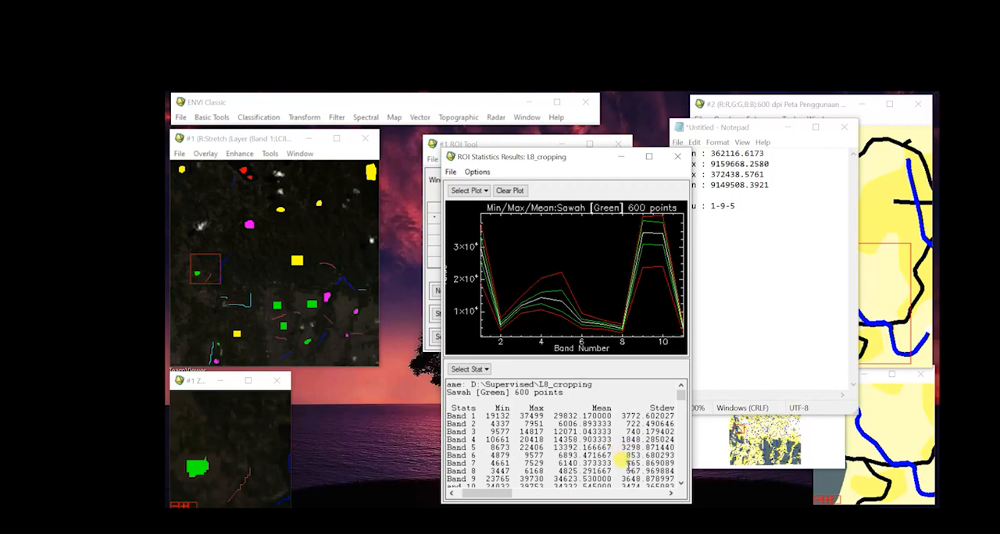
click(680, 484)
click(681, 484)
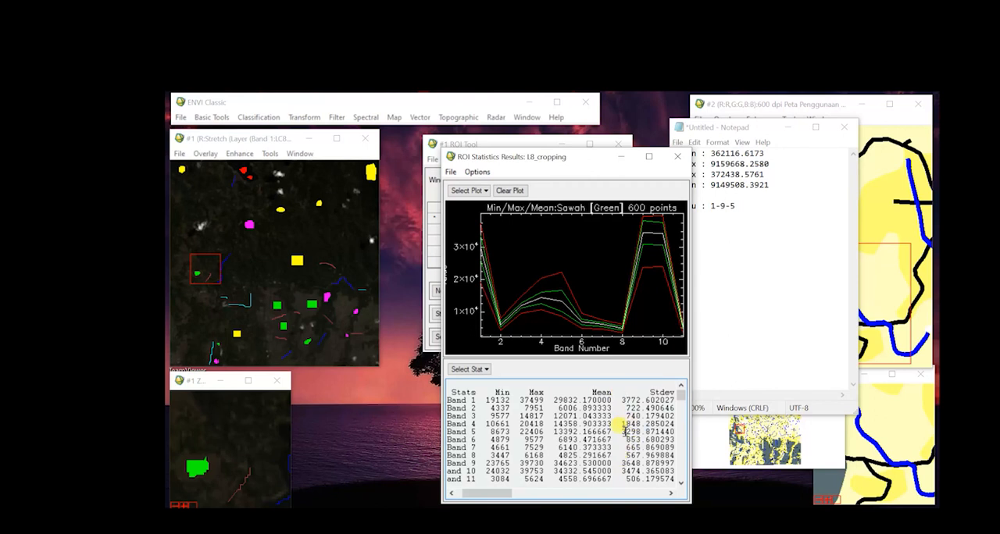
click(742, 264)
key(Return)
text(Sawah : 1-9-5)
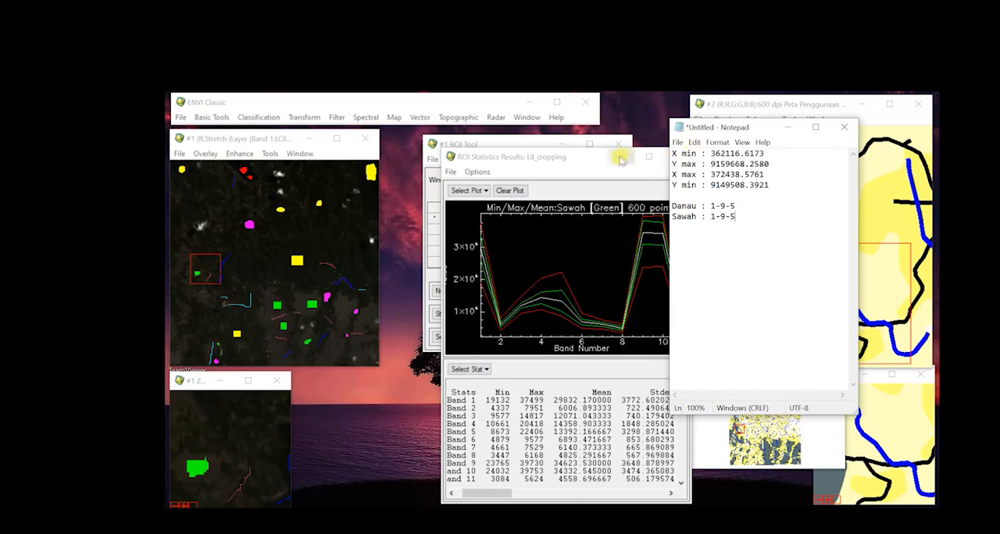
mouse_move(584, 166)
mouse_down()
mouse_move(664, 166)
mouse_move(591, 161)
mouse_up()
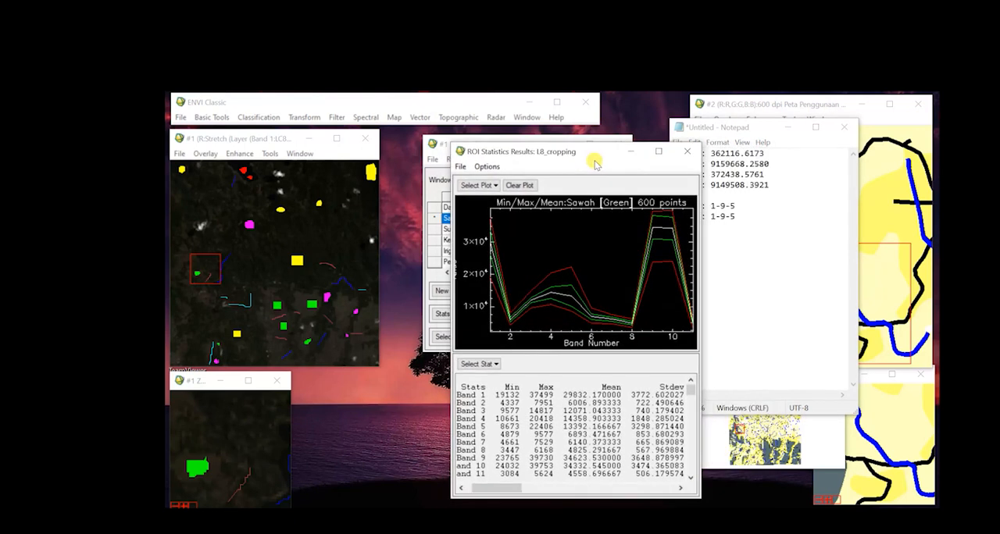
Close the Sawah statistics, compute the ROI statistics for Sungai, and examine the standard deviation of its bands.
click(688, 156)
click(467, 229)
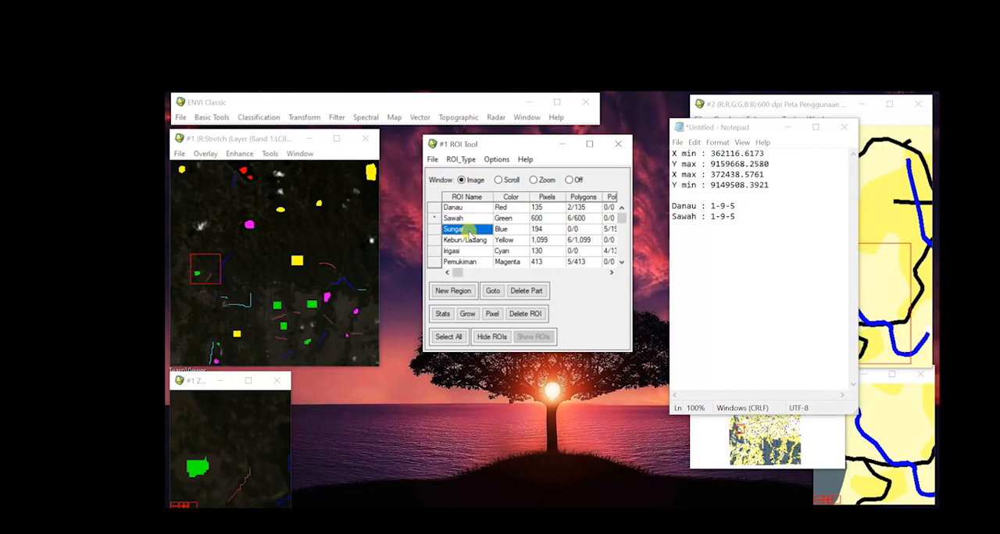
click(443, 314)
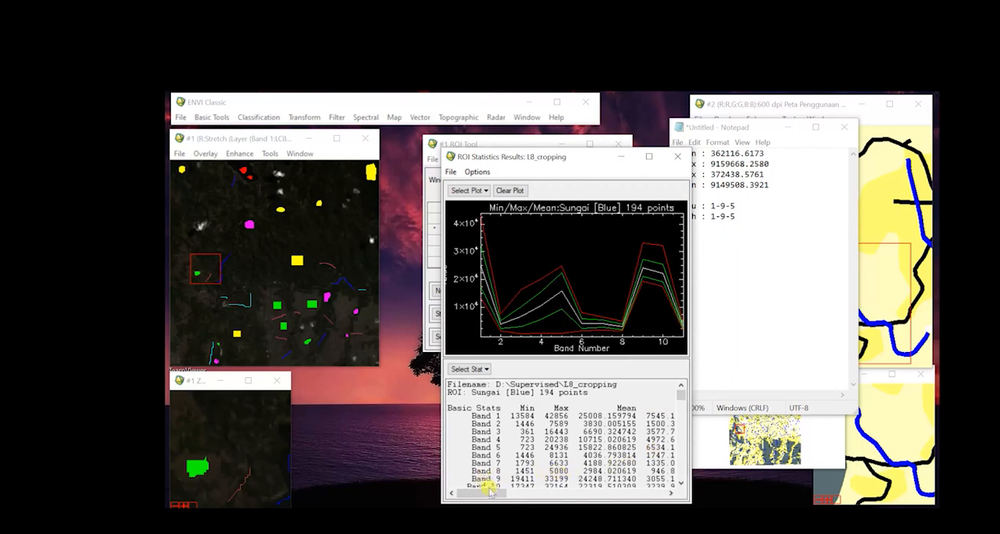
mouse_move(491, 491)
mouse_down()
mouse_move(501, 494)
mouse_move(485, 492)
mouse_up()
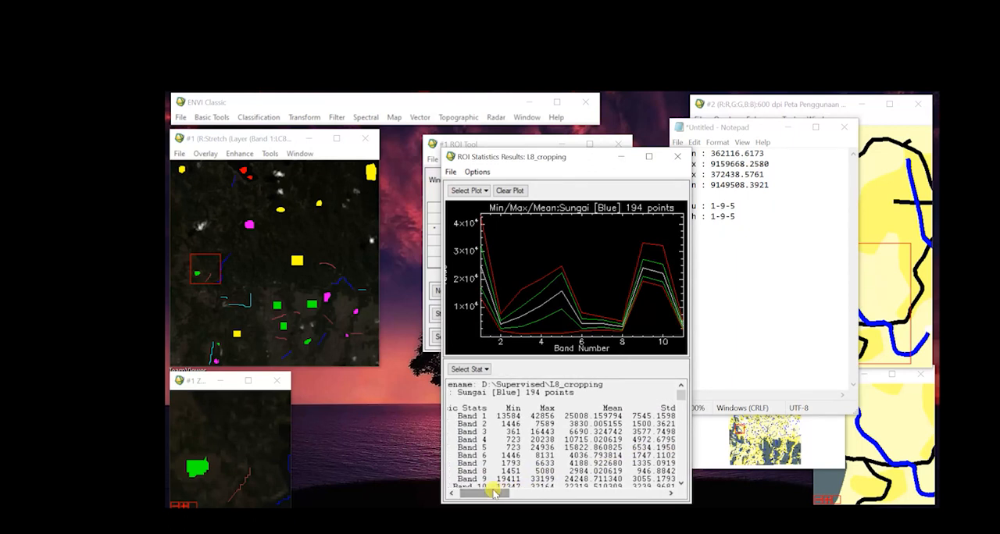
click(679, 485)
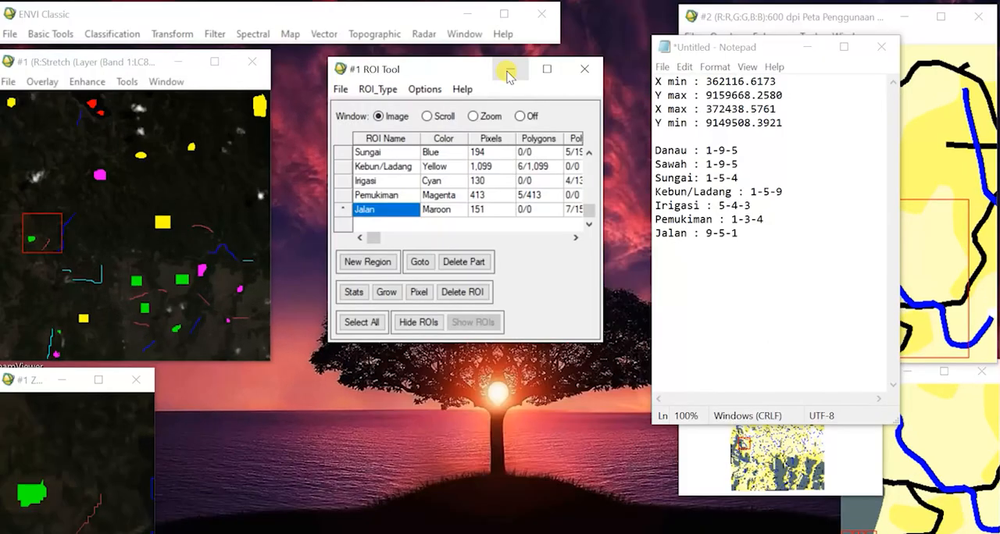
Minimise the ROI Tool, add a line beginning "Menggunakan band 1-5-" below the class list in Notepad, and minimise Notepad.
click(510, 69)
drag(756, 49, 659, 71)
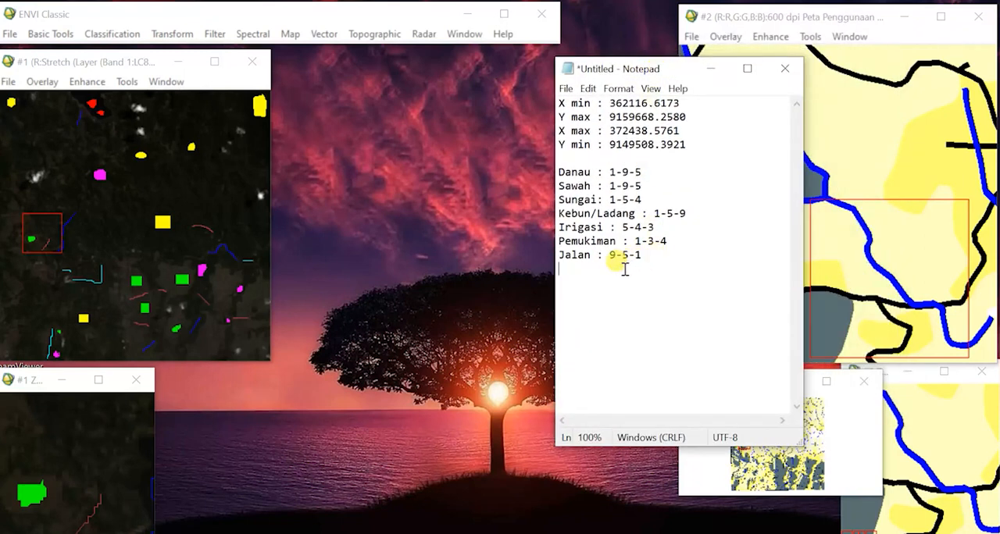
key(Return)
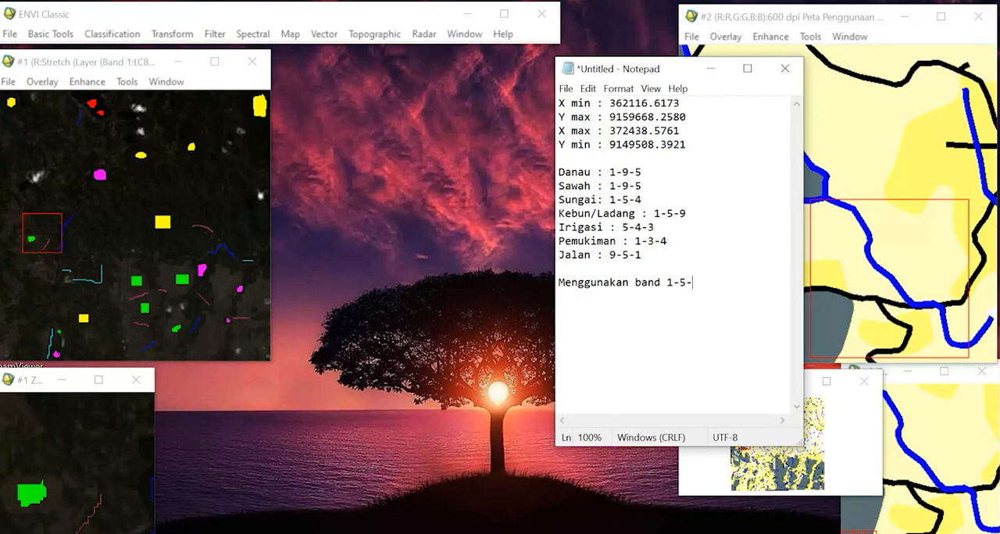
text(.)
click(711, 69)
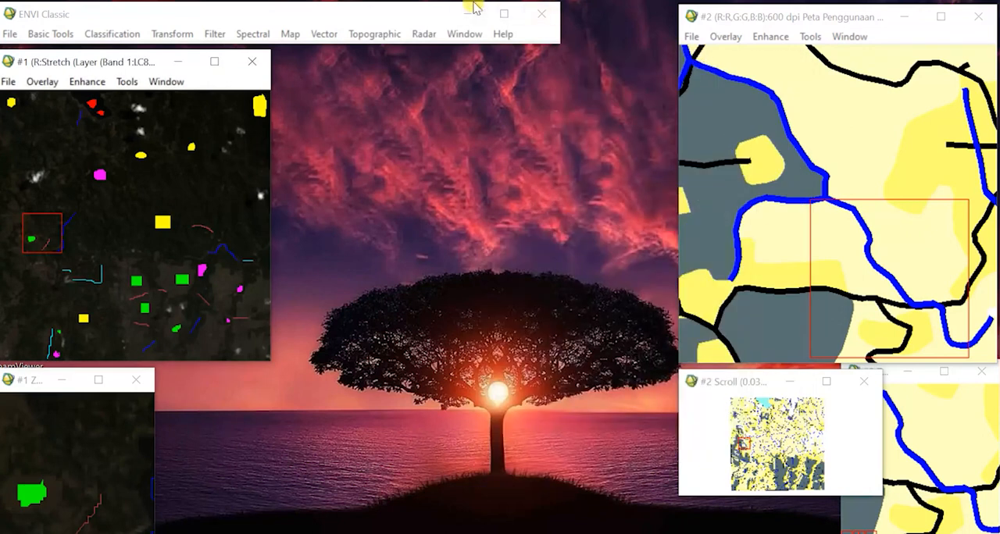
Start a supervised Parallelepiped classification in ENVI Classic with L8_cropping as the input file.
click(378, 19)
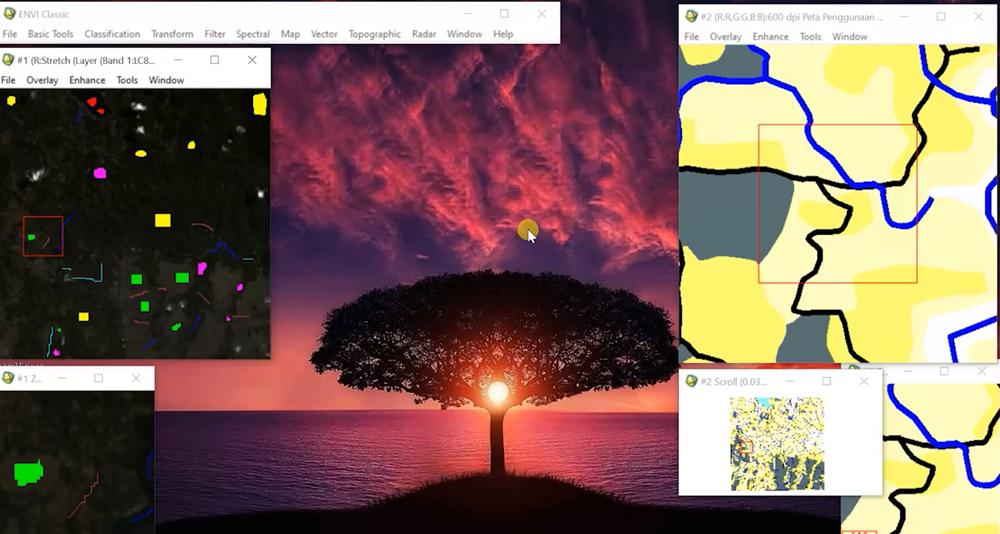
click(198, 18)
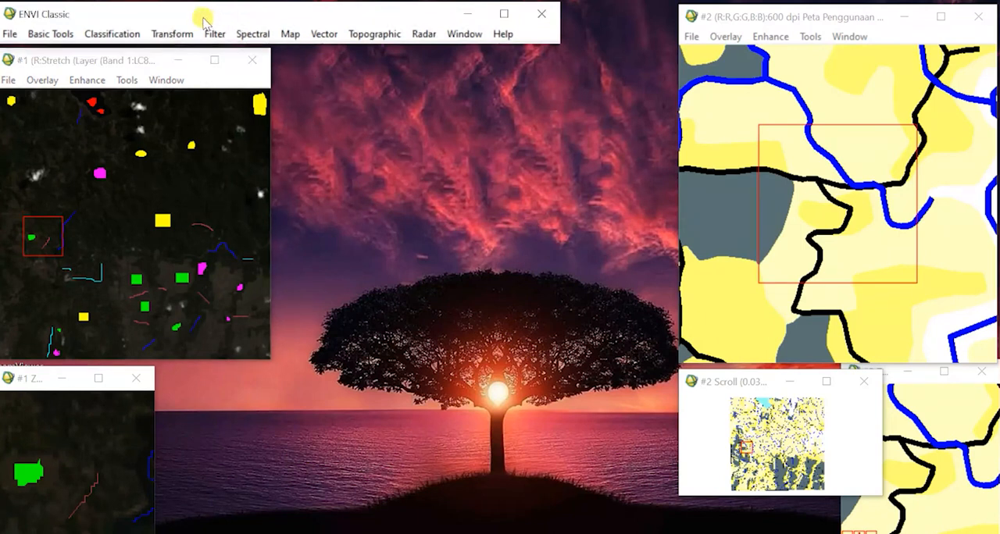
click(123, 36)
mouse_move(196, 53)
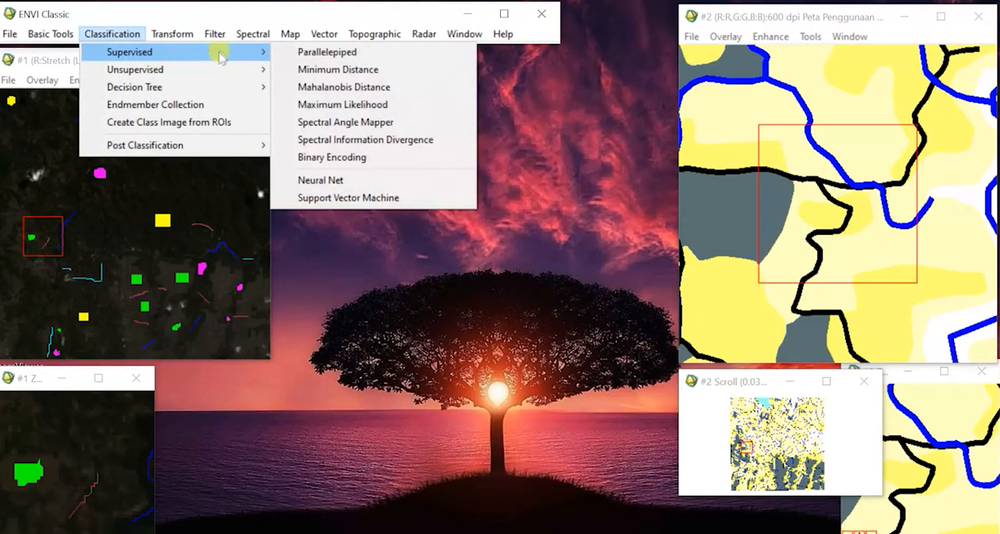
click(310, 53)
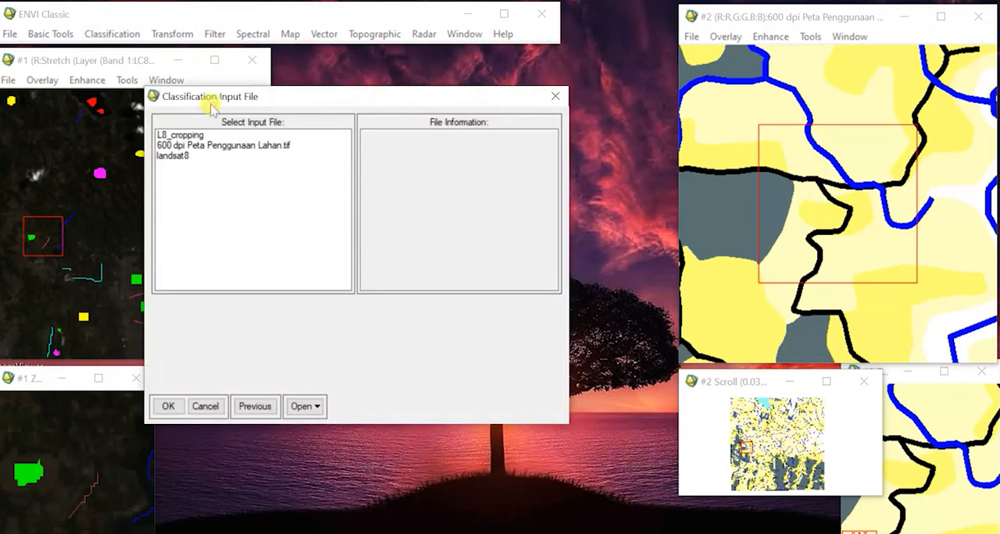
click(181, 136)
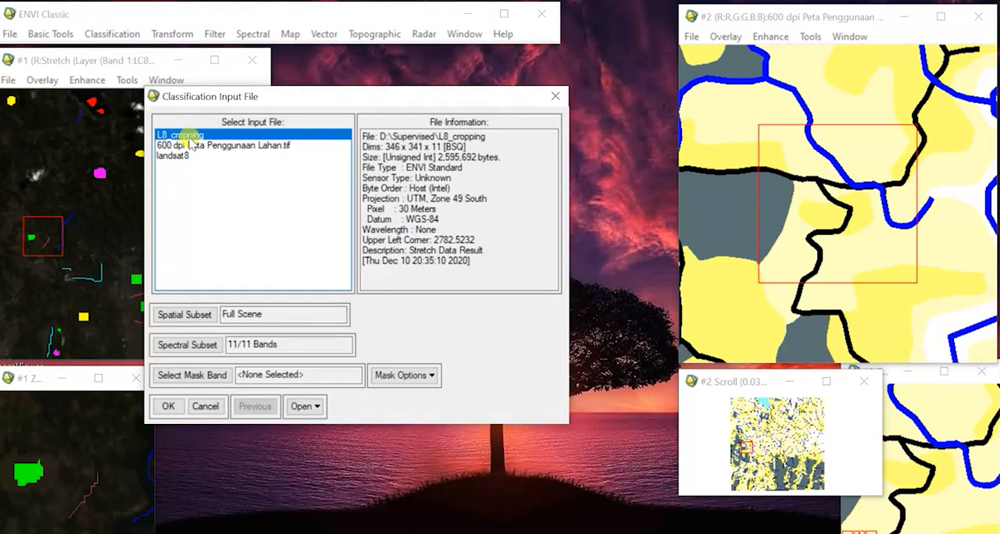
Limit the spectral subset to the B1, B5 and B9 bands and accept the classification input file.
click(208, 348)
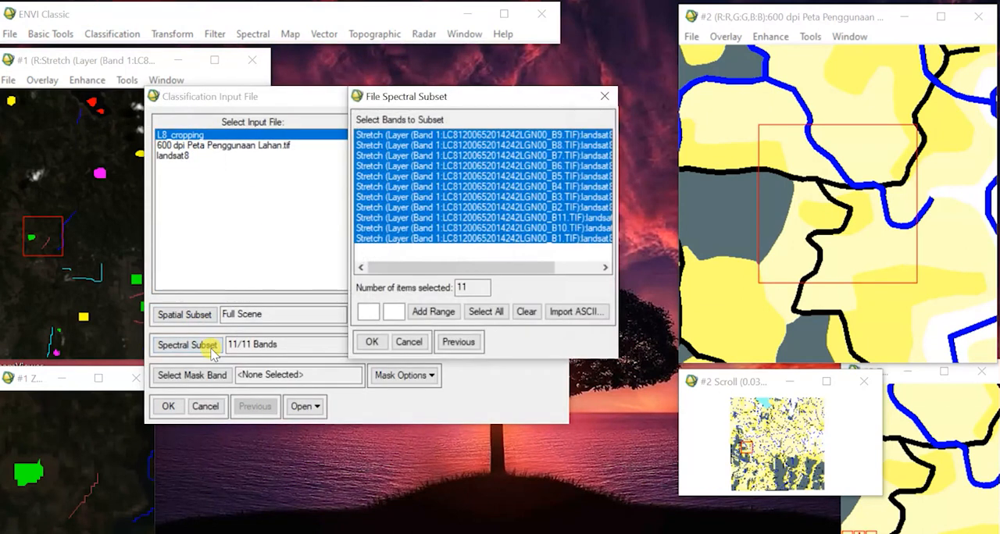
click(514, 257)
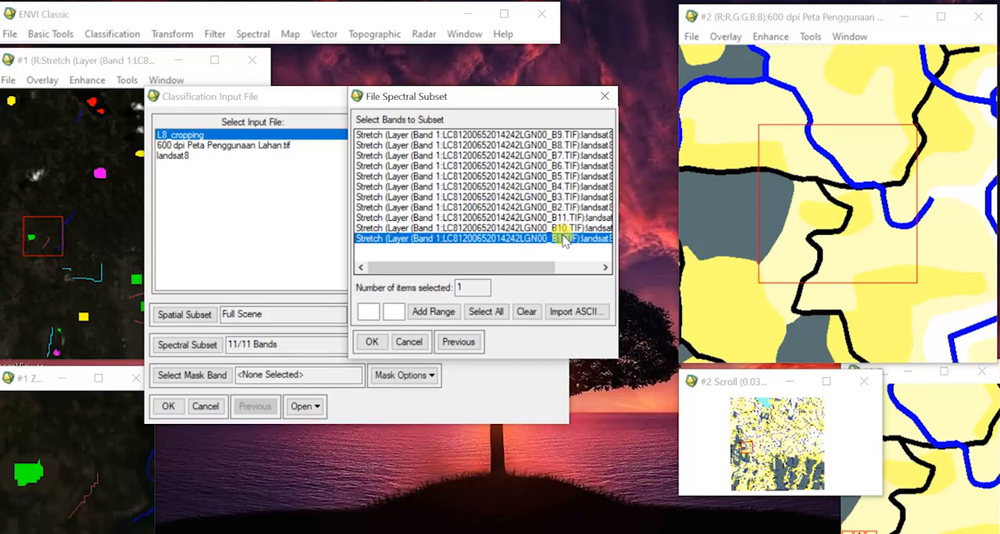
click(575, 177)
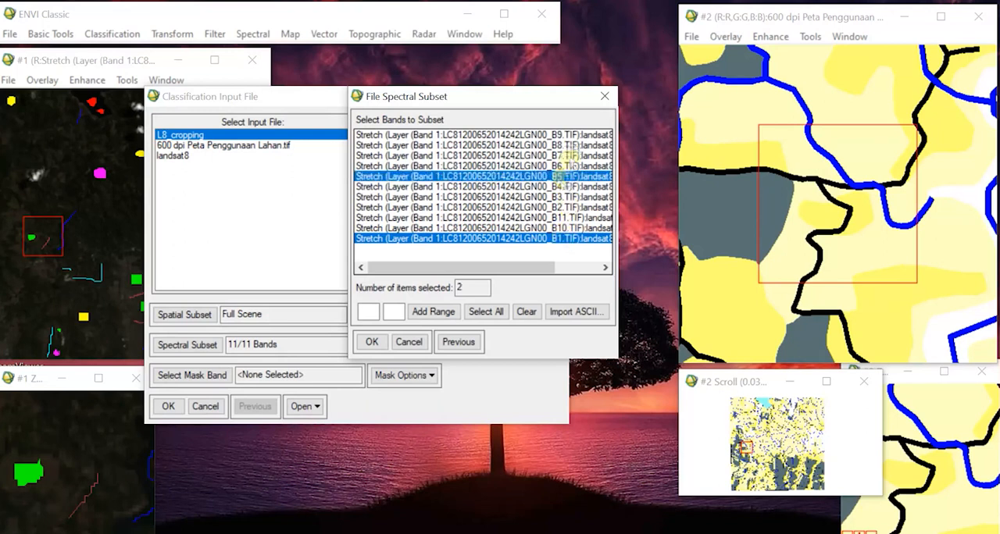
click(571, 134)
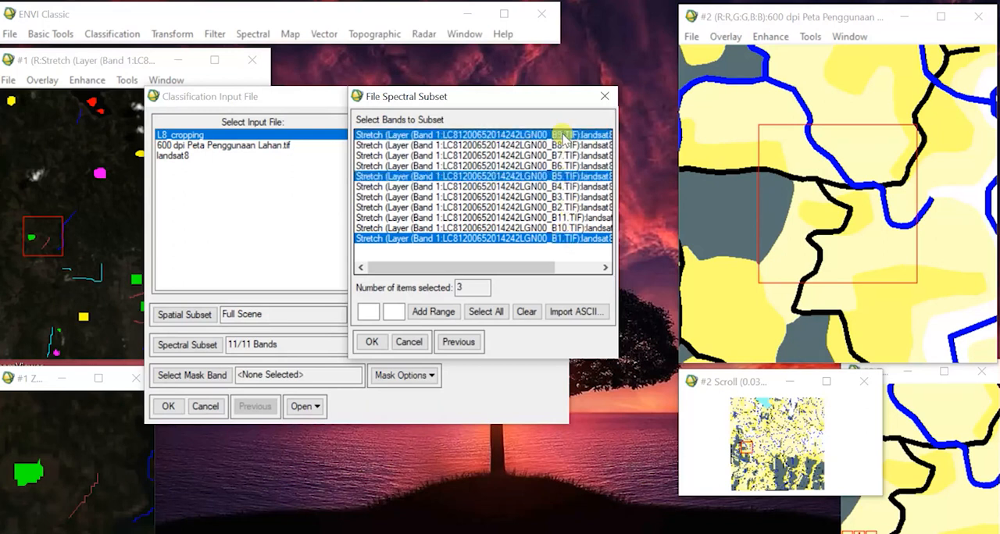
click(374, 344)
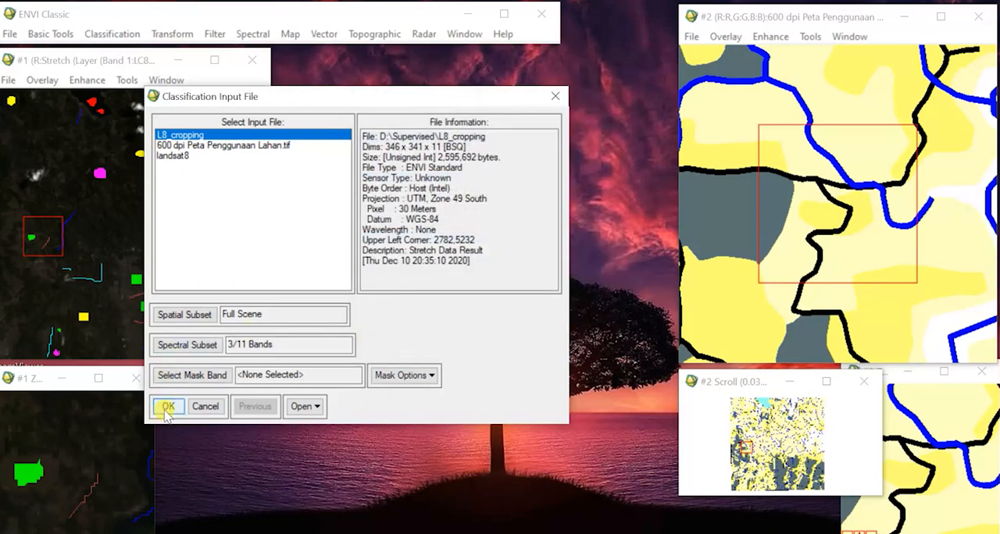
click(167, 408)
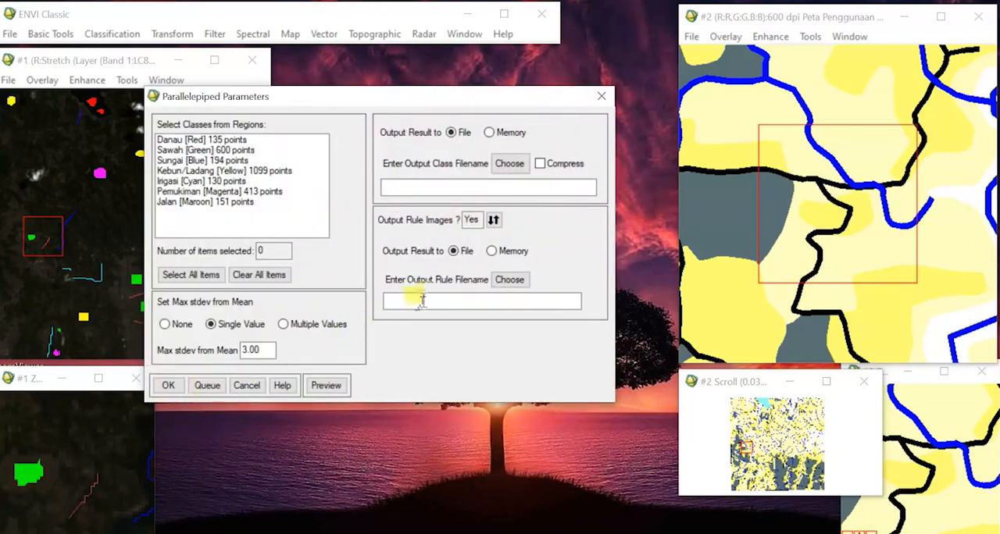
Set the output class file to "Parallelepiped" in the D:\Supervised folder.
click(511, 185)
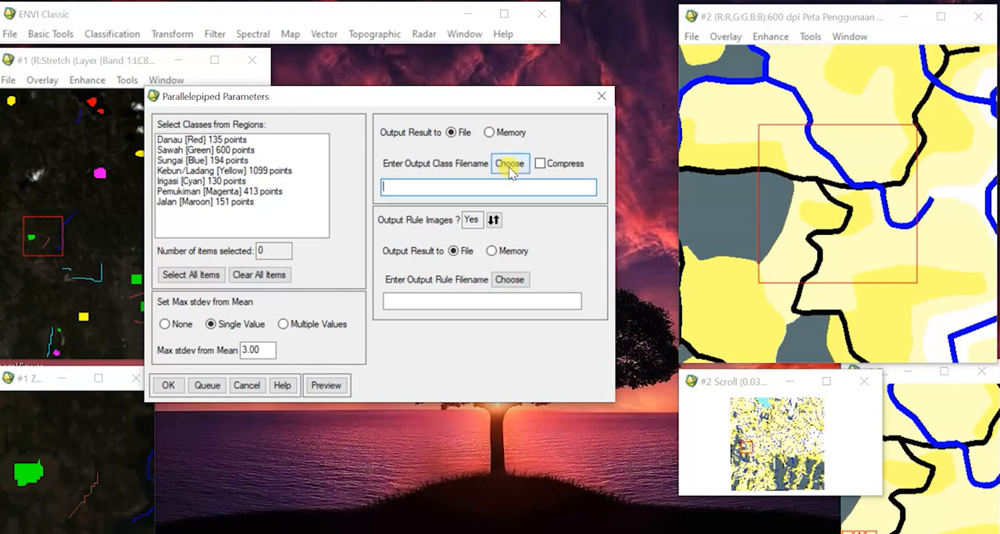
click(509, 164)
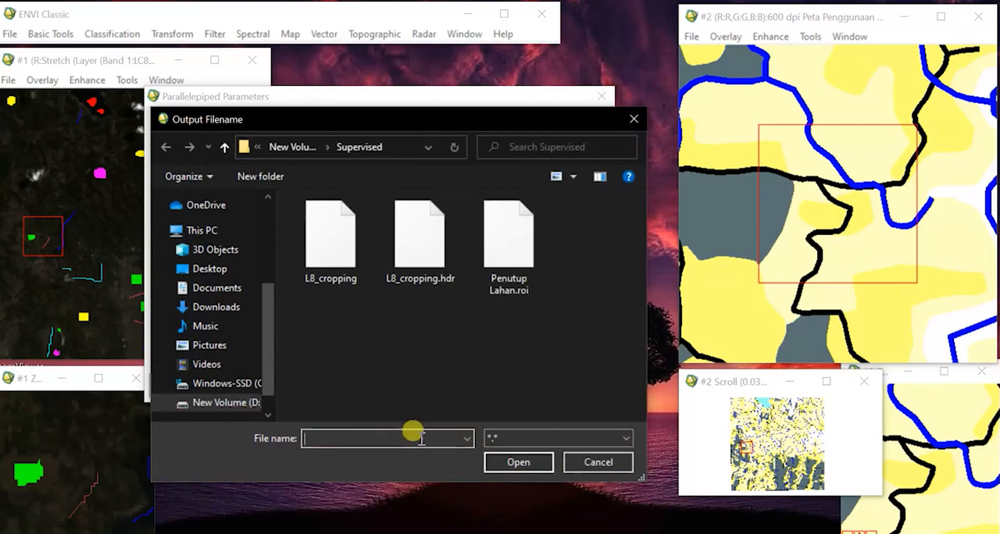
text(P)
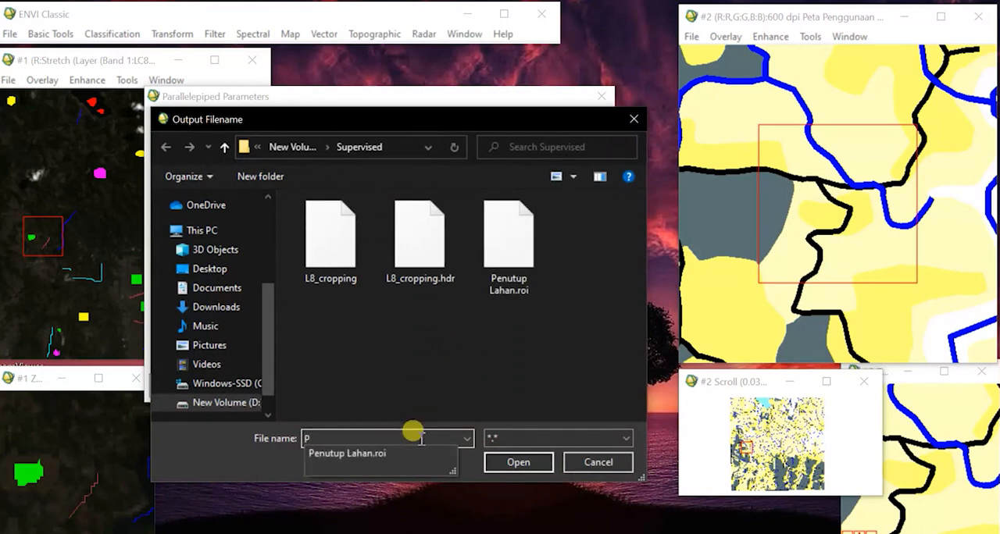
text(arallelepiped)
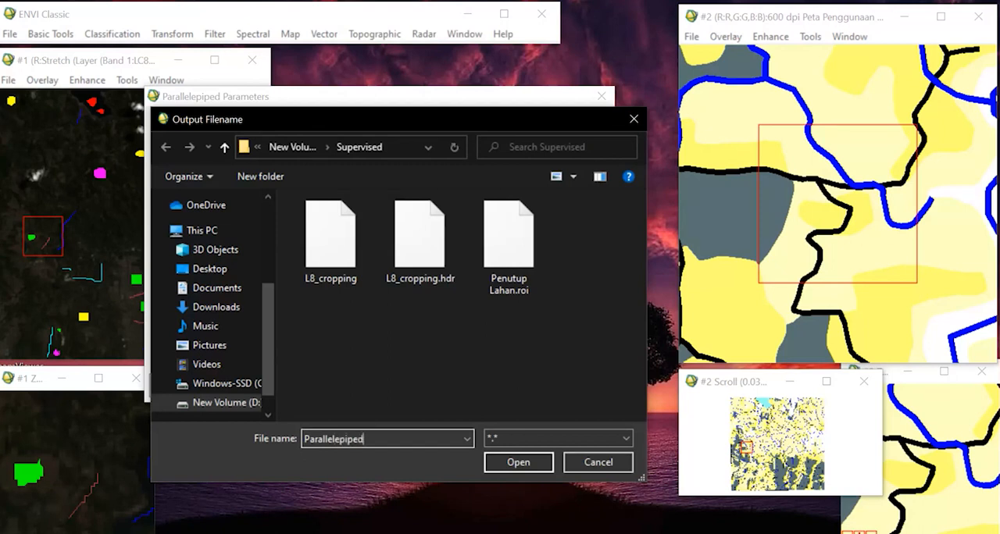
click(516, 461)
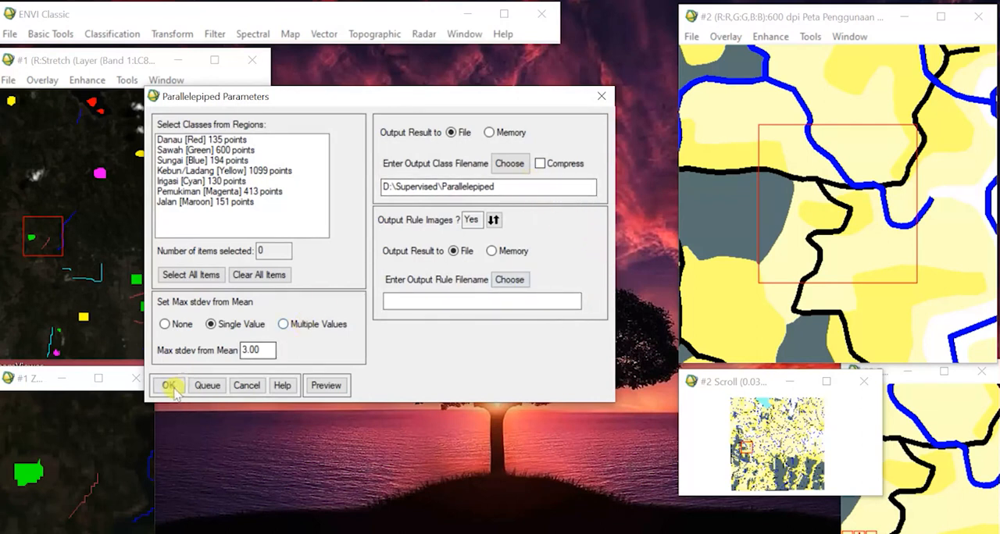
Set the output rule file to "Parallelepiped IMG" in the D:\Supervised folder and try to run the classification.
click(511, 283)
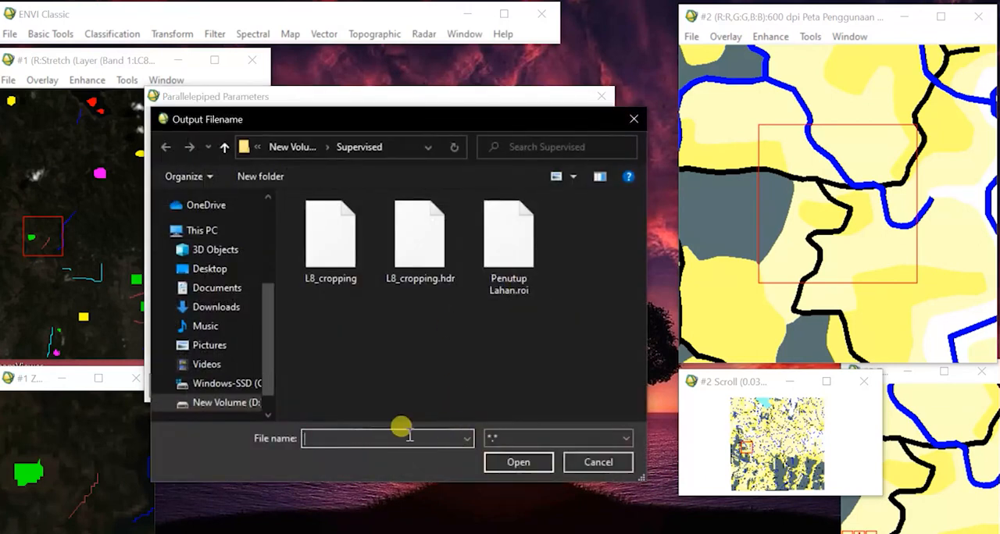
text(Parallelepiped IMG)
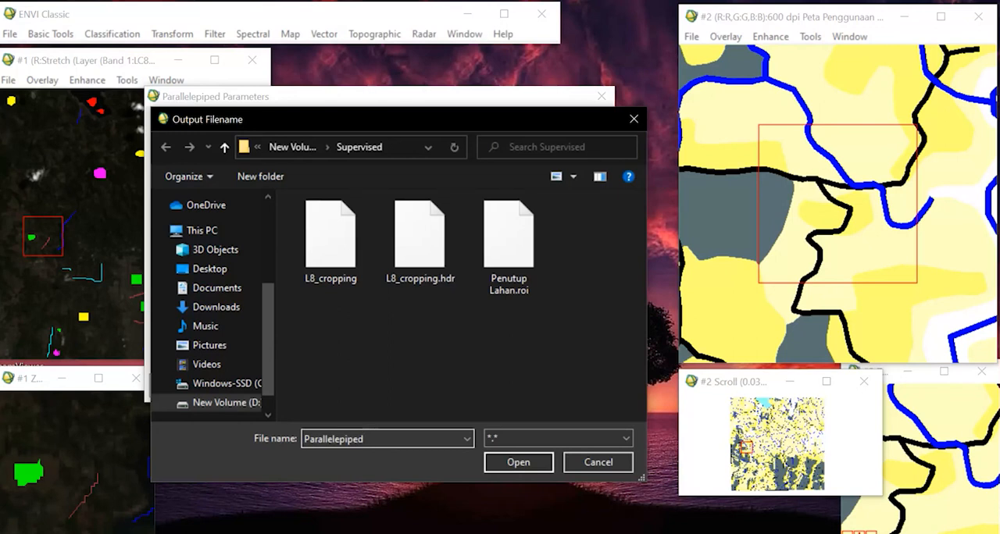
click(516, 462)
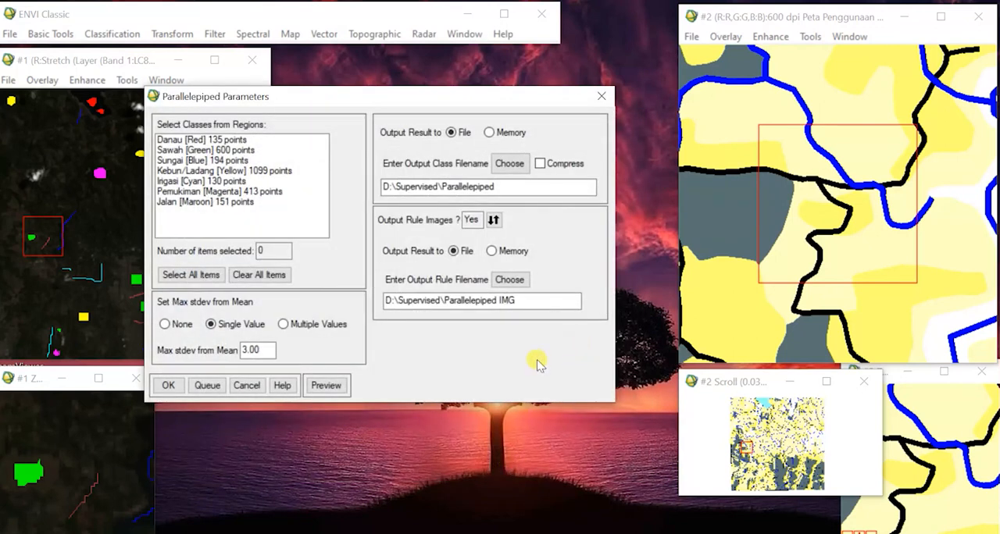
click(167, 386)
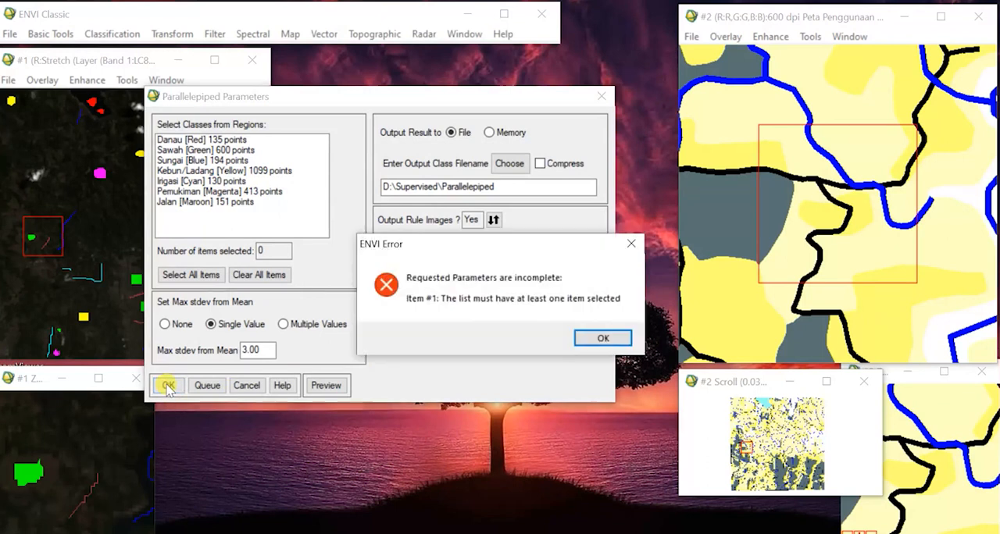
Select all training region classes and run the Parallelepiped classification with a max stdev from mean of 3.00.
click(604, 338)
click(209, 278)
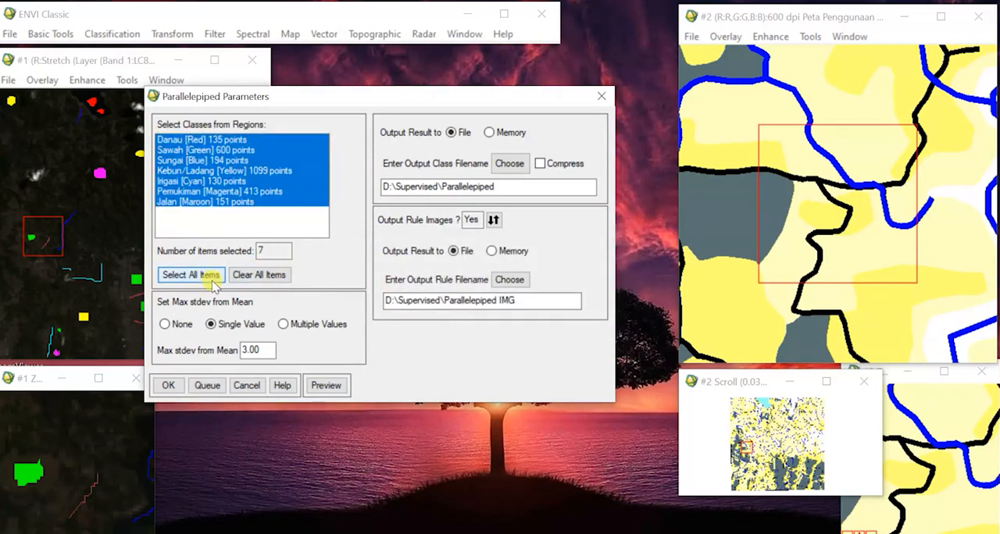
click(171, 386)
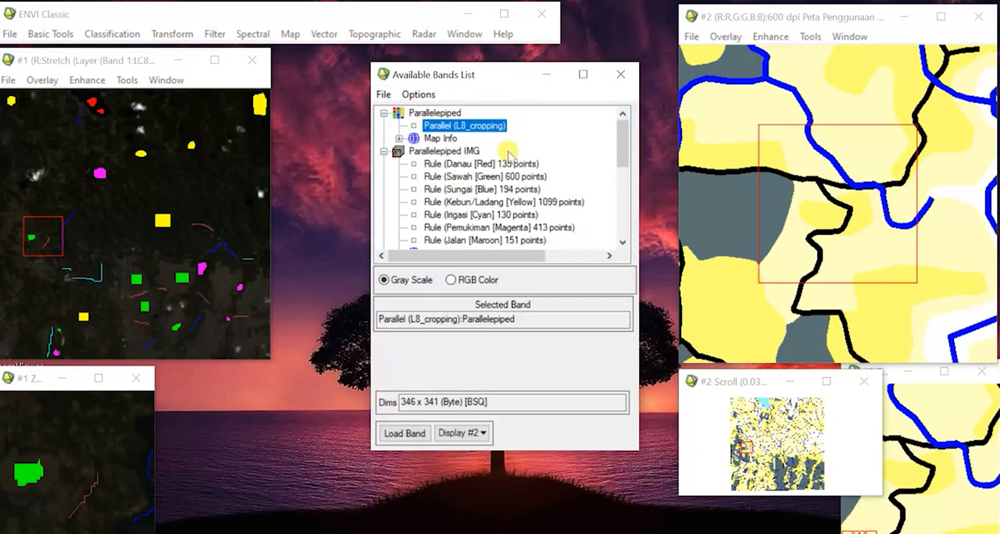
Load the Parallel (L8_cropping) classification band into a new display.
click(384, 152)
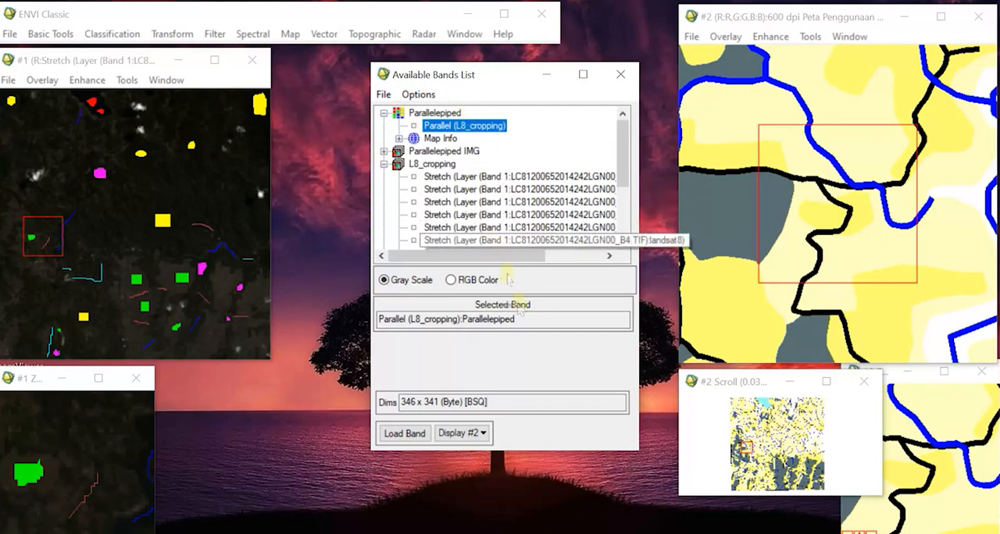
click(482, 434)
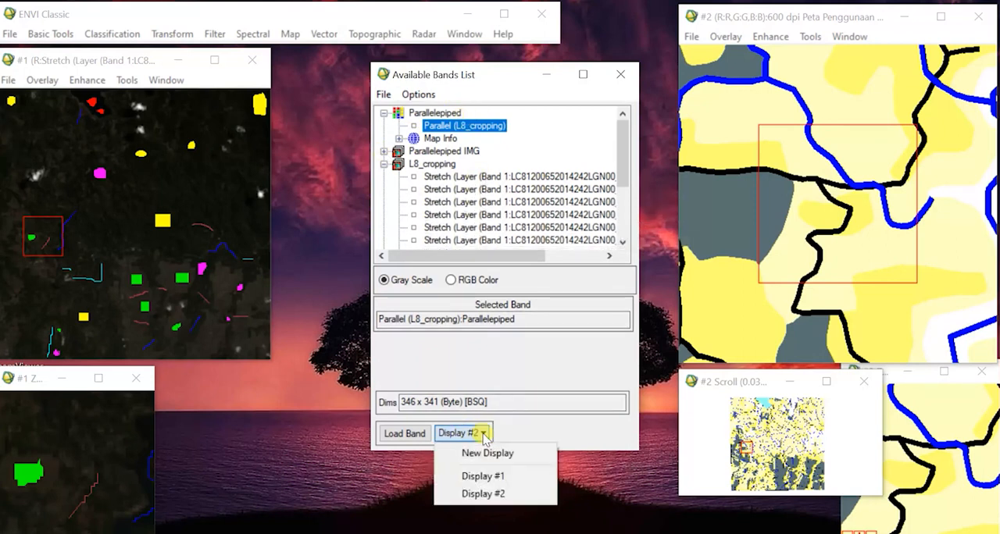
click(487, 453)
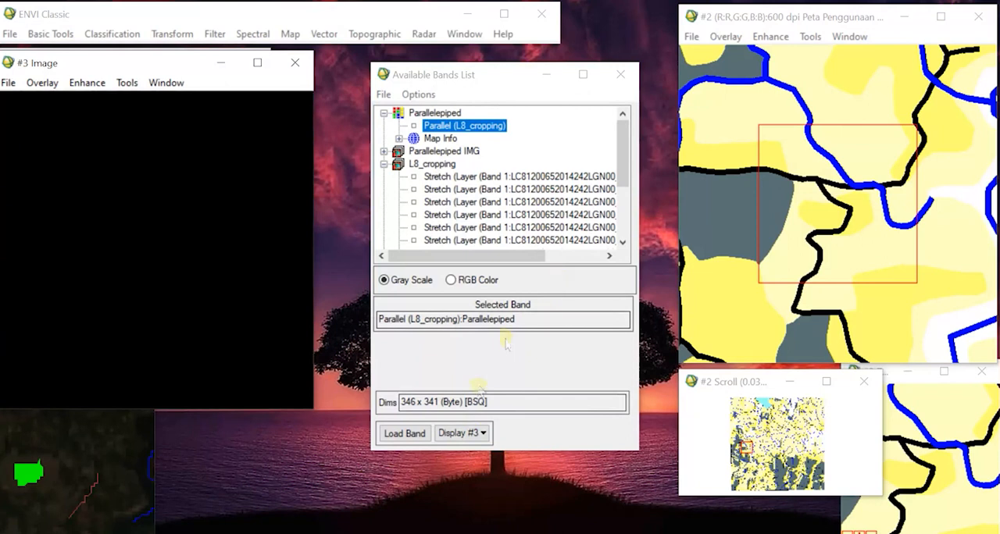
click(414, 436)
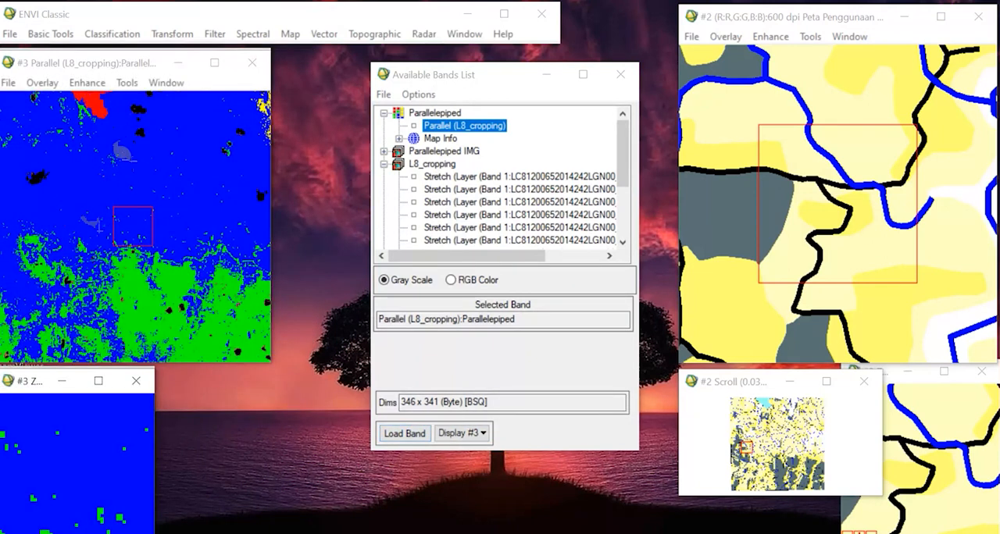
Minimize the Parallelepiped result's zoom window and move its image window beside the original Landsat display, keeping the Available Bands List in front.
click(70, 380)
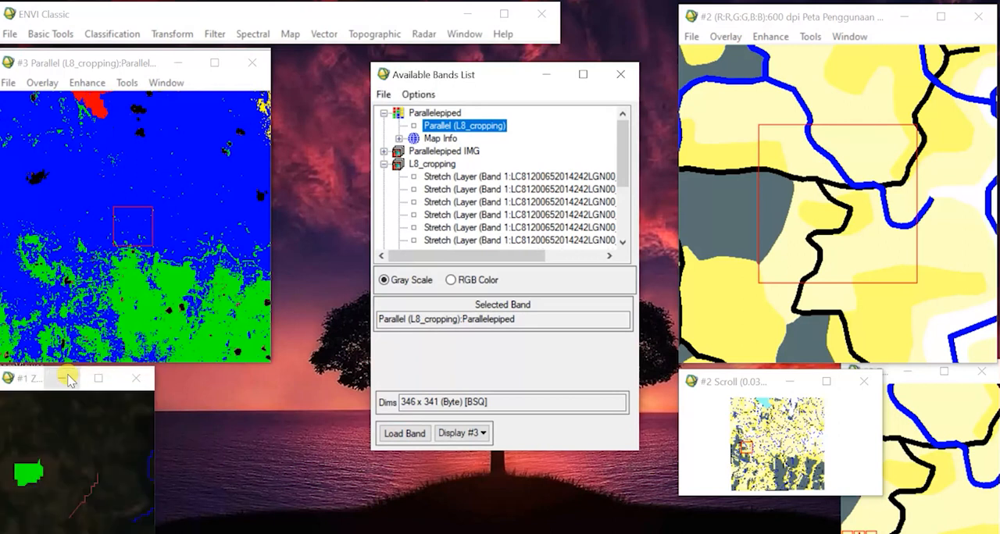
drag(127, 63, 290, 65)
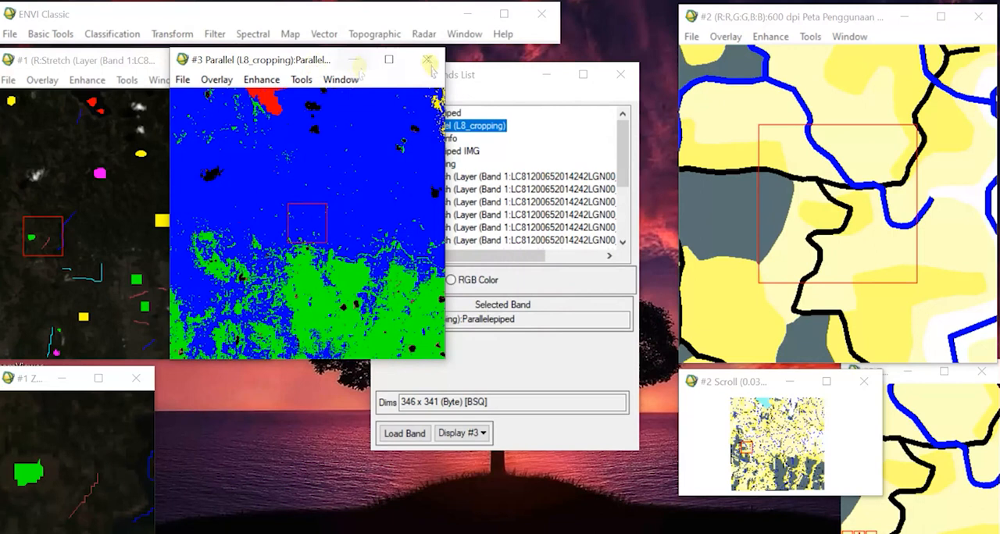
click(488, 74)
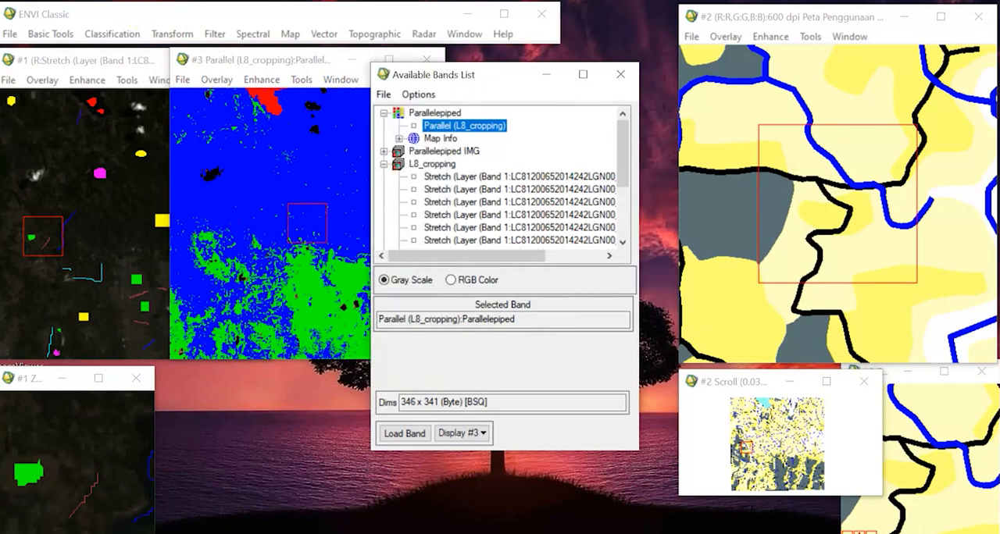
Start a supervised Minimum Distance classification with L8_cropping as the input file.
click(131, 19)
click(128, 34)
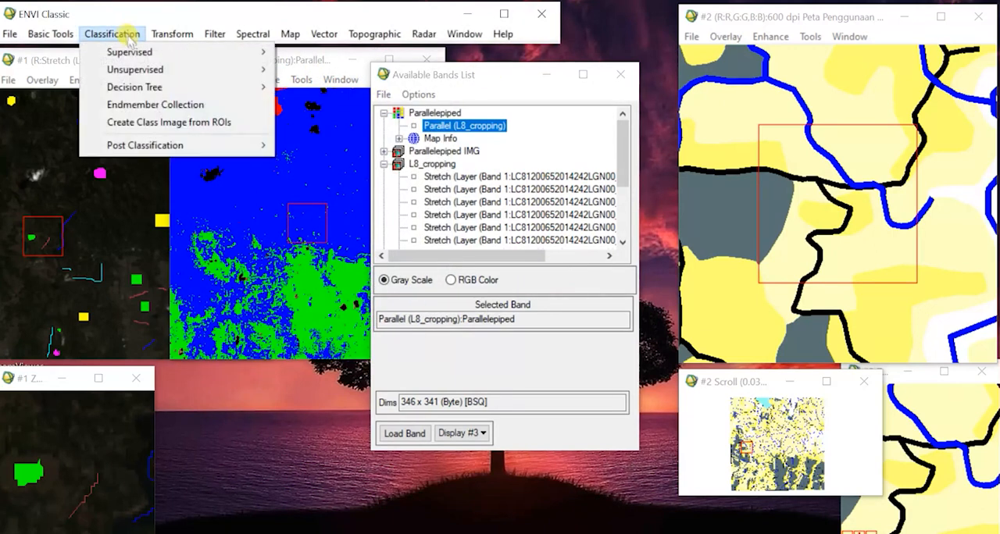
mouse_move(123, 52)
click(365, 71)
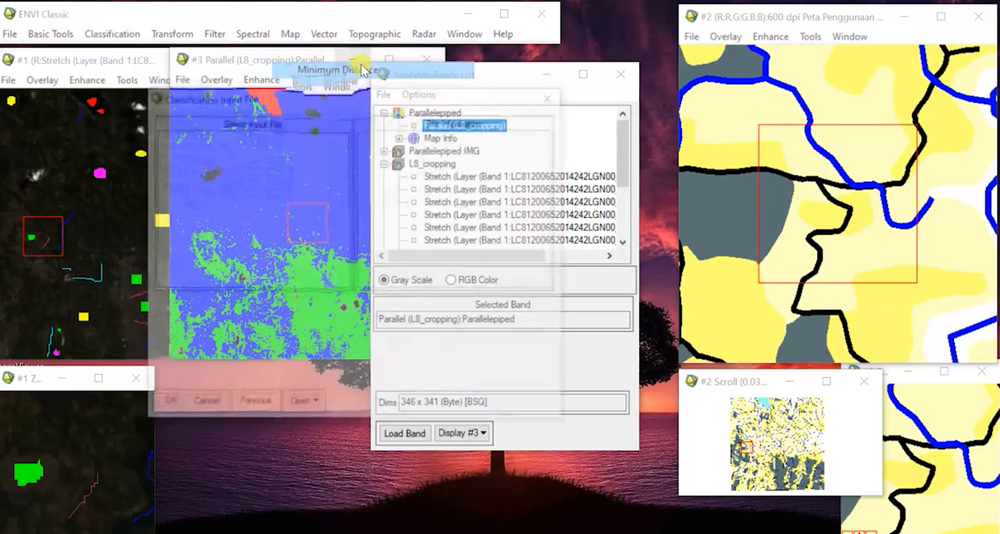
click(181, 156)
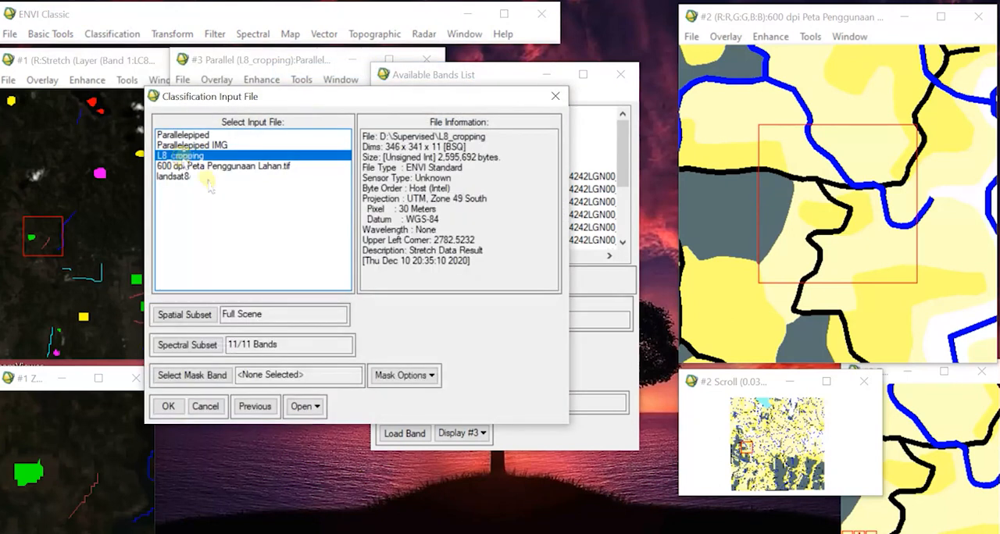
Limit the spectral subset to the B1, B5 and B9 bands and accept the Minimum Distance input file.
click(187, 345)
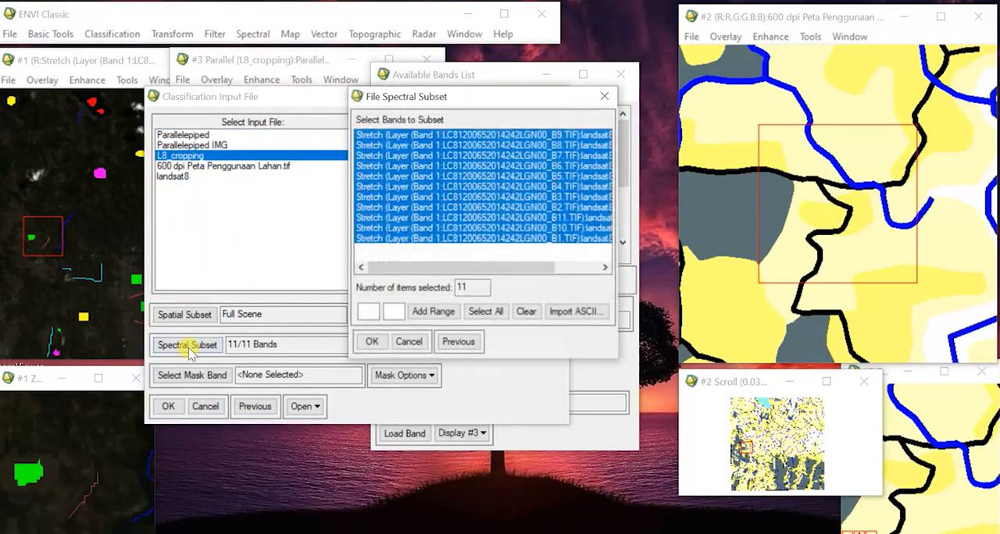
click(547, 239)
drag(546, 241, 560, 187)
click(560, 239)
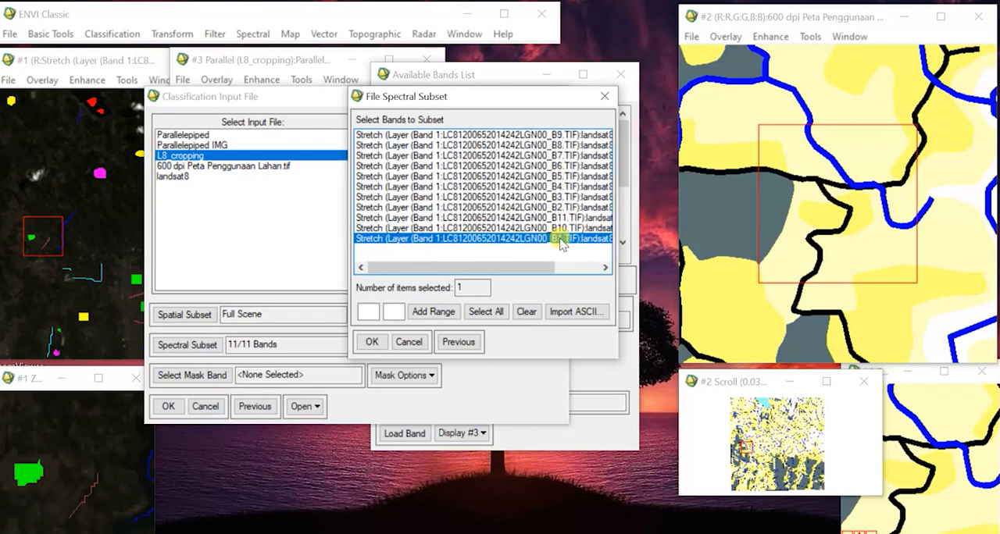
ctrl+click(552, 176)
ctrl+click(562, 135)
click(372, 343)
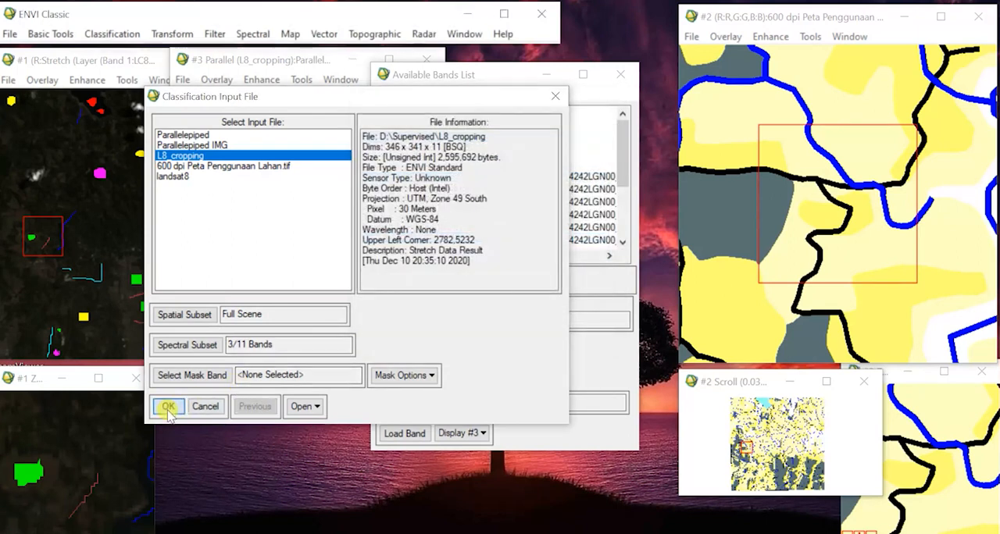
click(168, 406)
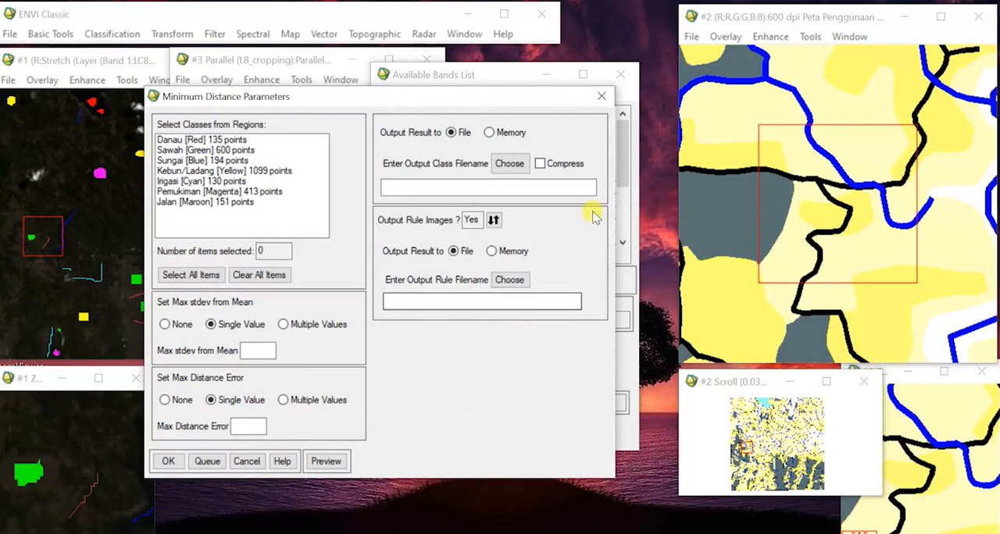
Set the output class file to "Minimum Distance" in the D:\Supervised folder.
click(509, 163)
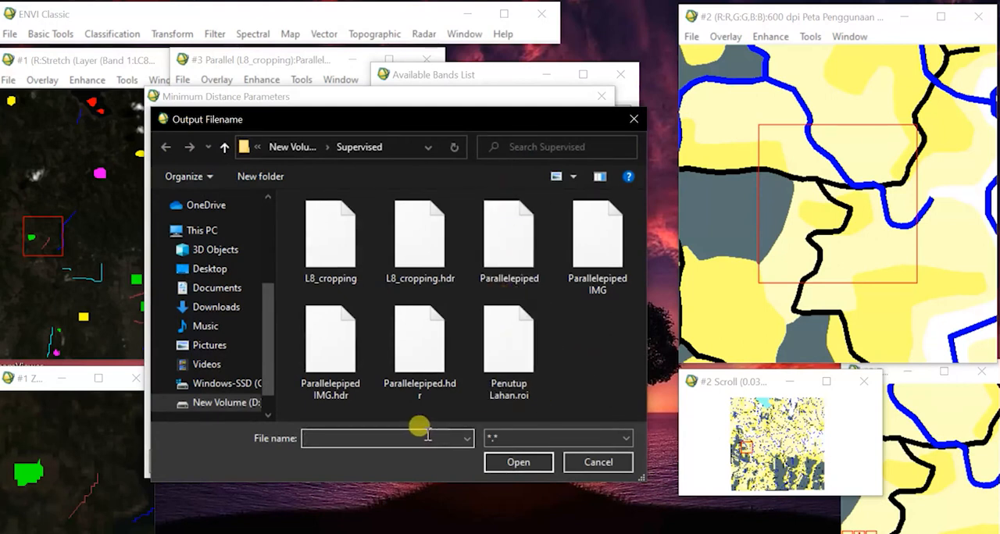
text(Minimum Distance)
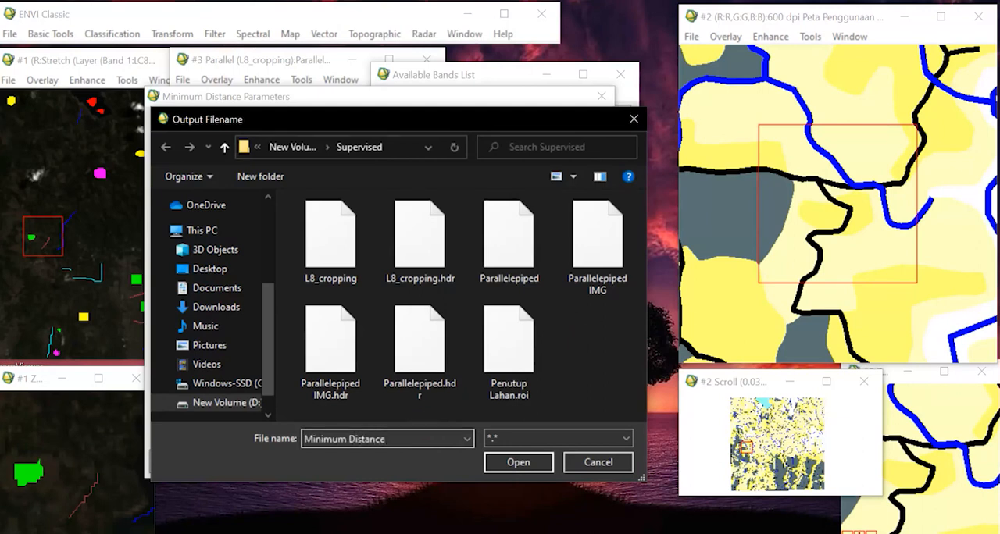
click(518, 461)
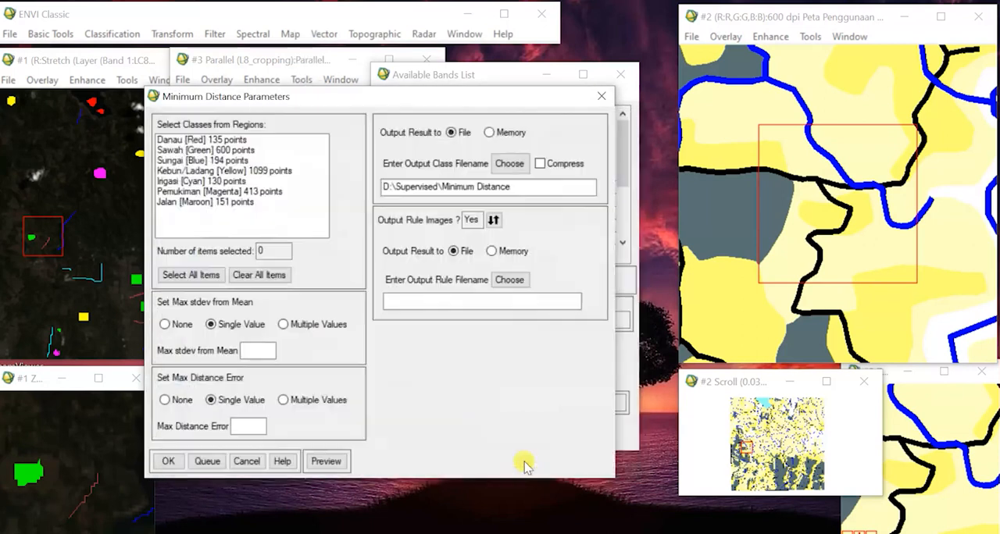
Open the file selection for the Minimum Distance output rule images.
click(453, 303)
click(453, 303)
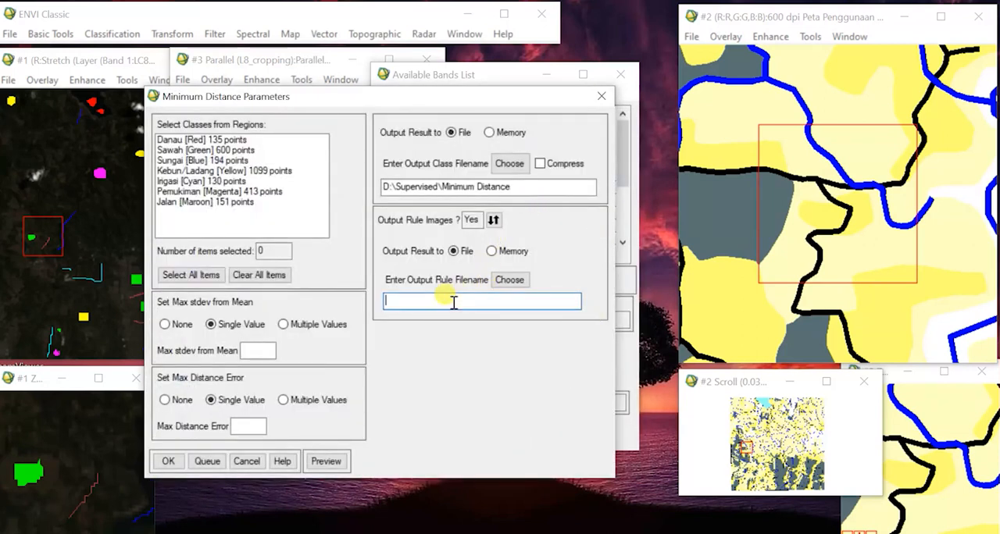
click(517, 282)
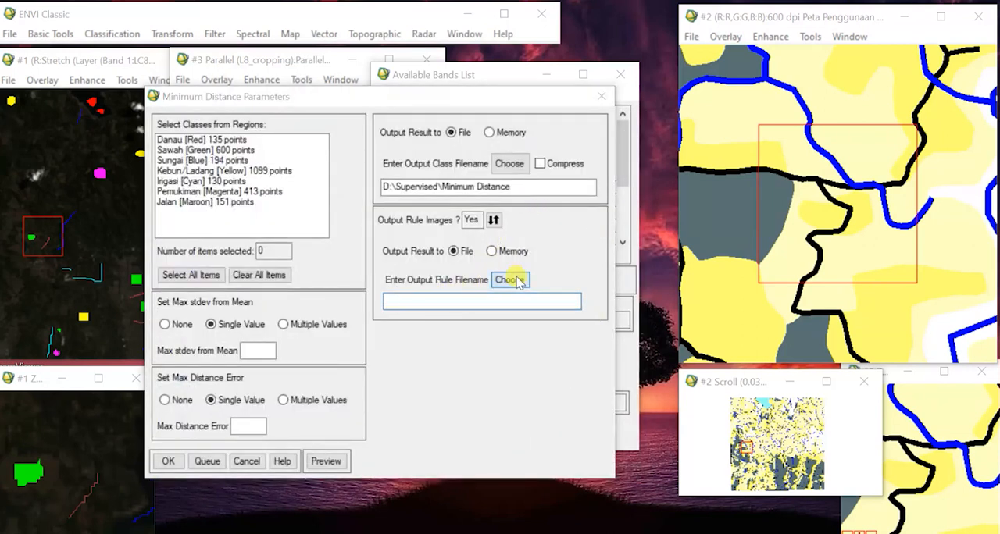
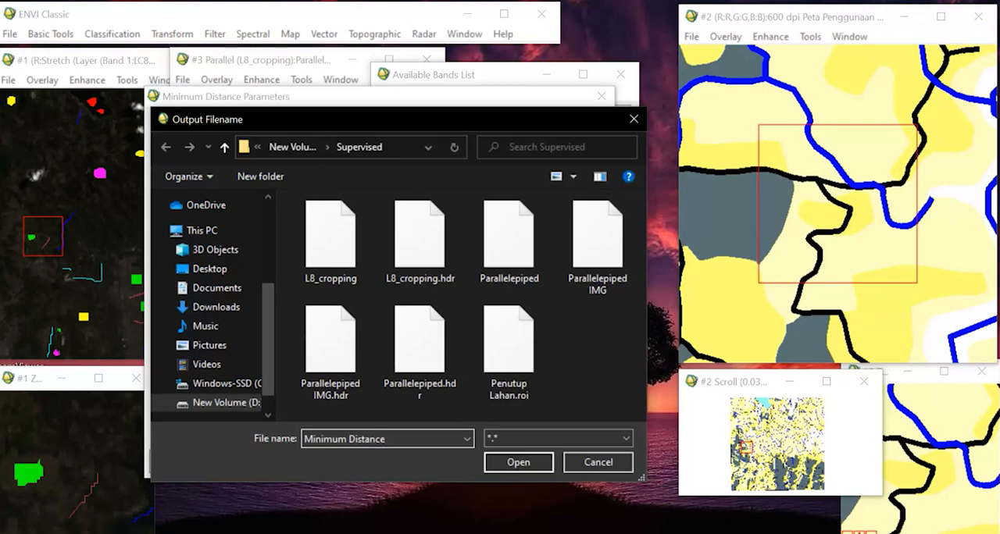
Set the rule image file to "Minimum Distance img", select all region classes and run the Minimum Distance classification.
click(497, 462)
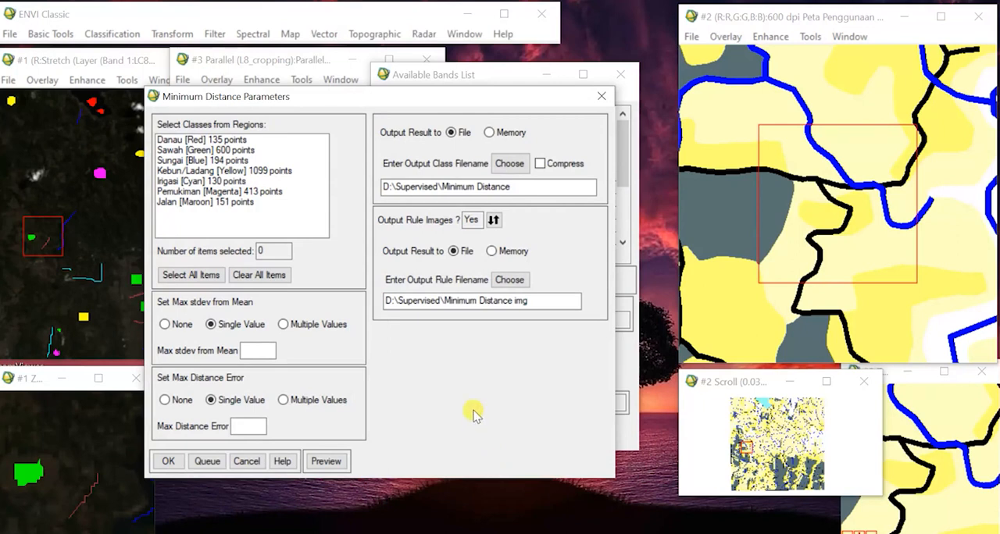
click(168, 461)
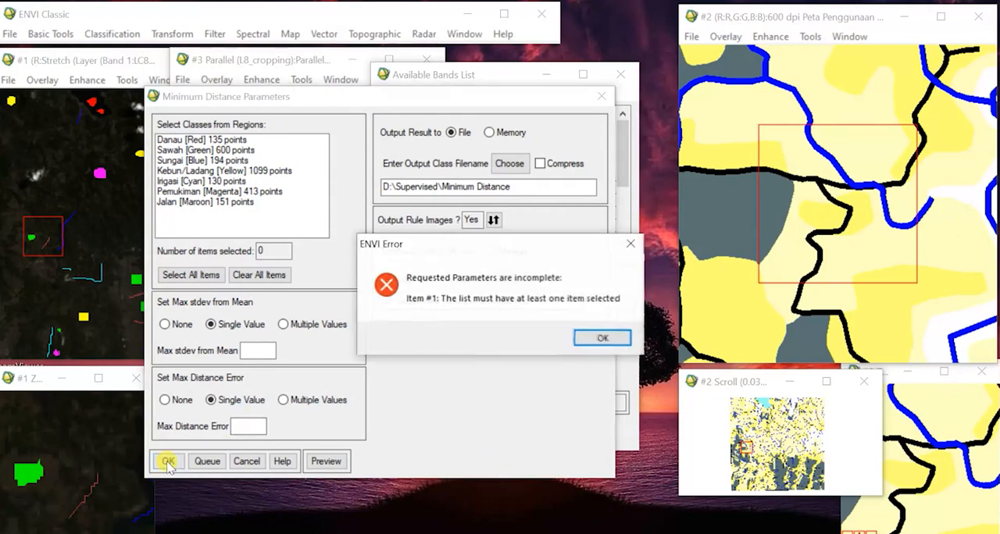
click(603, 337)
click(190, 275)
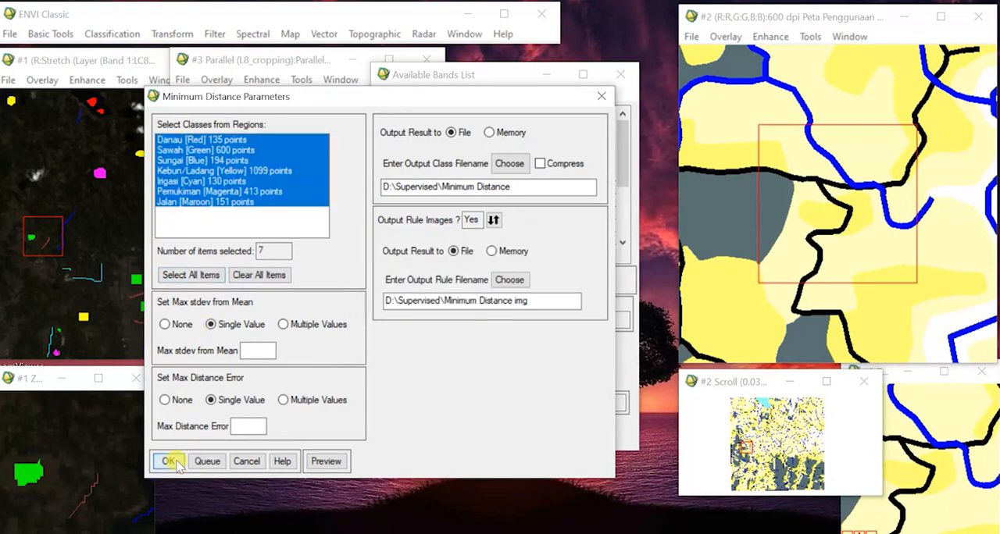
click(170, 462)
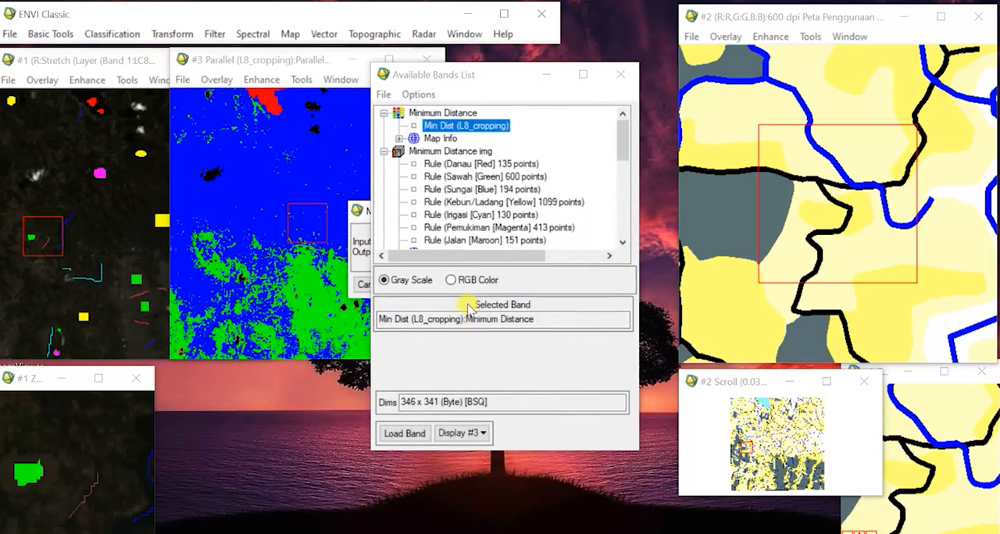
Load the Min Dist (L8_cropping) classification result into a new display.
click(384, 151)
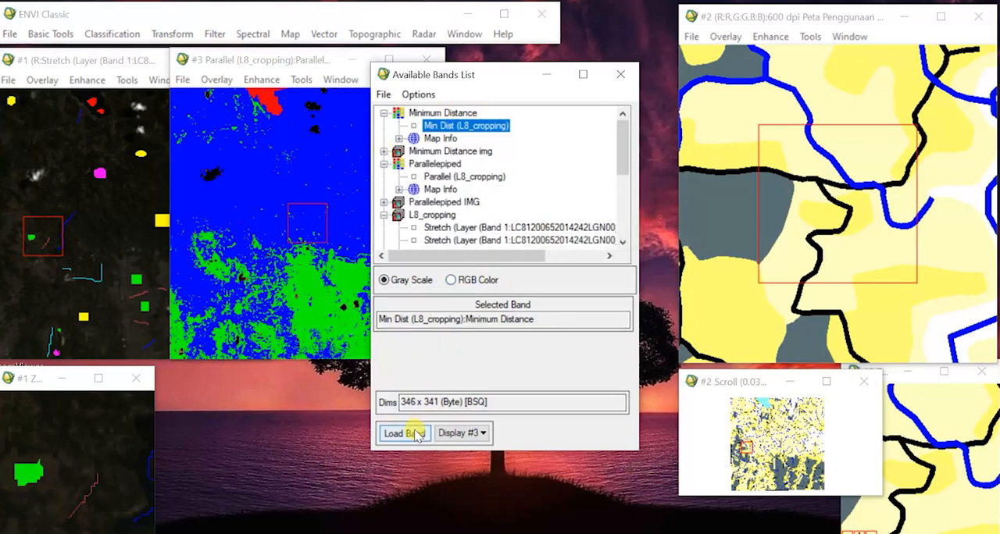
click(474, 434)
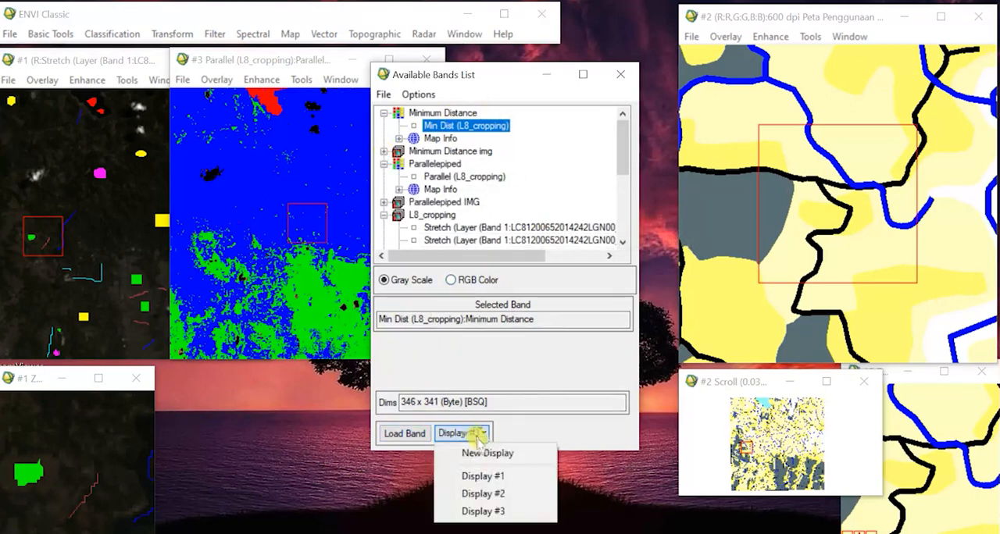
click(460, 451)
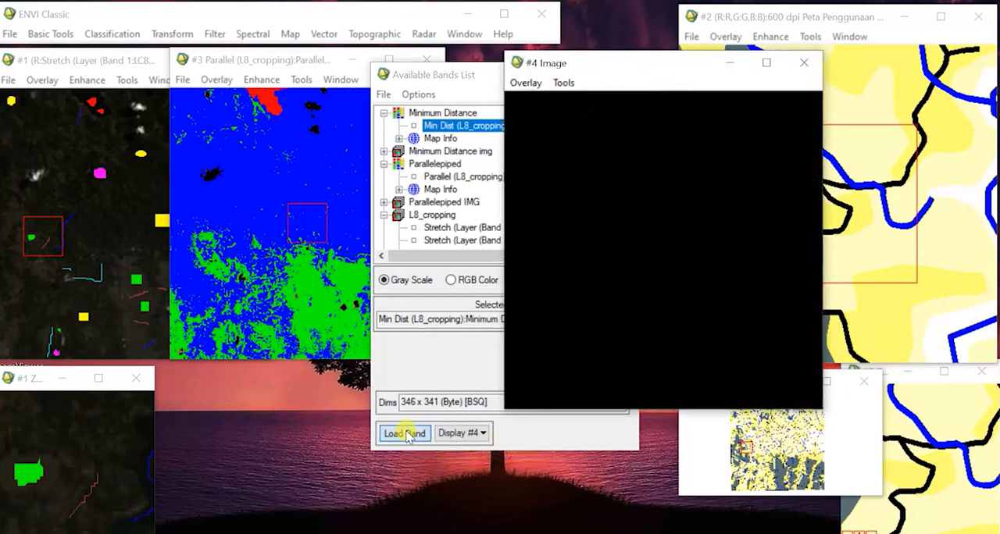
click(404, 434)
click(625, 477)
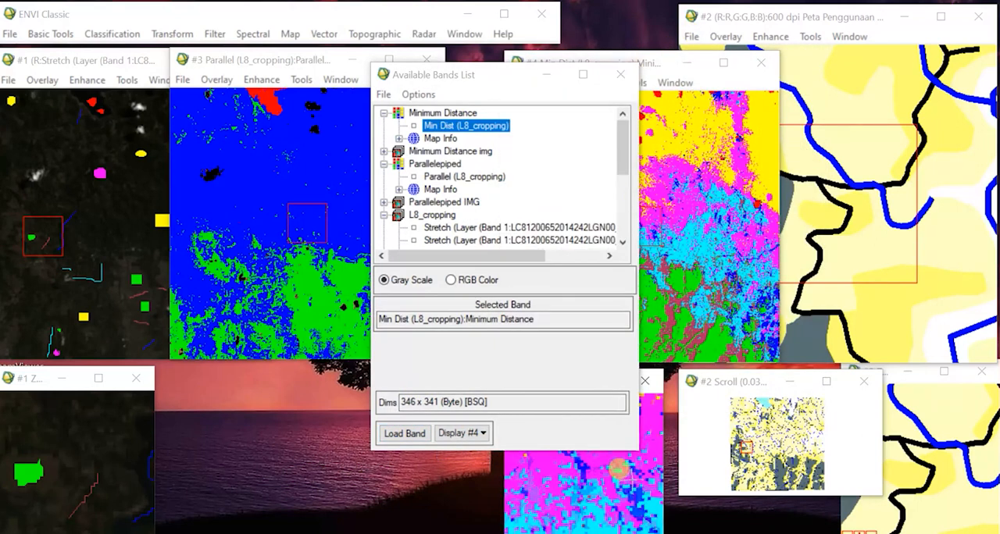
Minimize the Minimum Distance zoom window and place its image beside the Parallelepiped image, moving the Available Bands List clear of both.
click(662, 66)
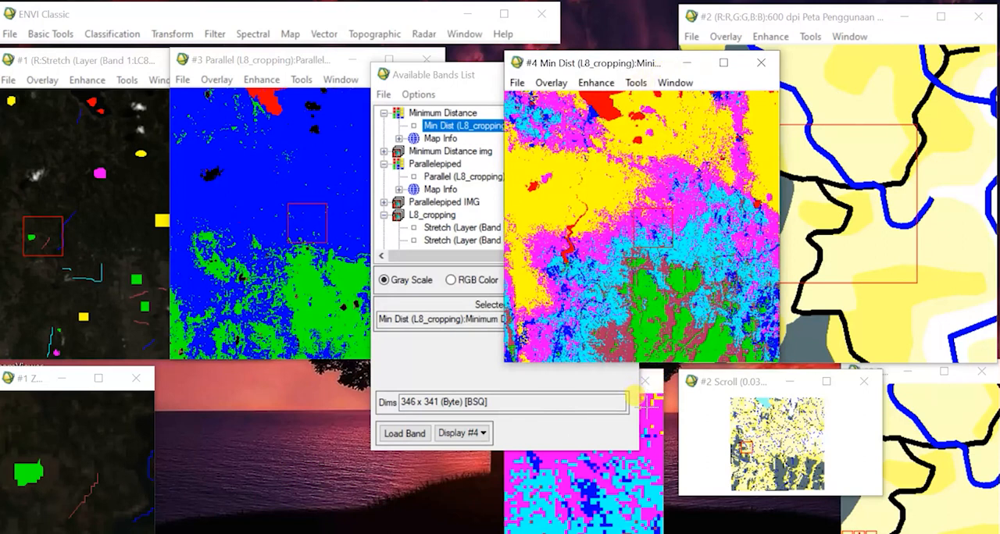
click(461, 74)
drag(460, 74, 381, 77)
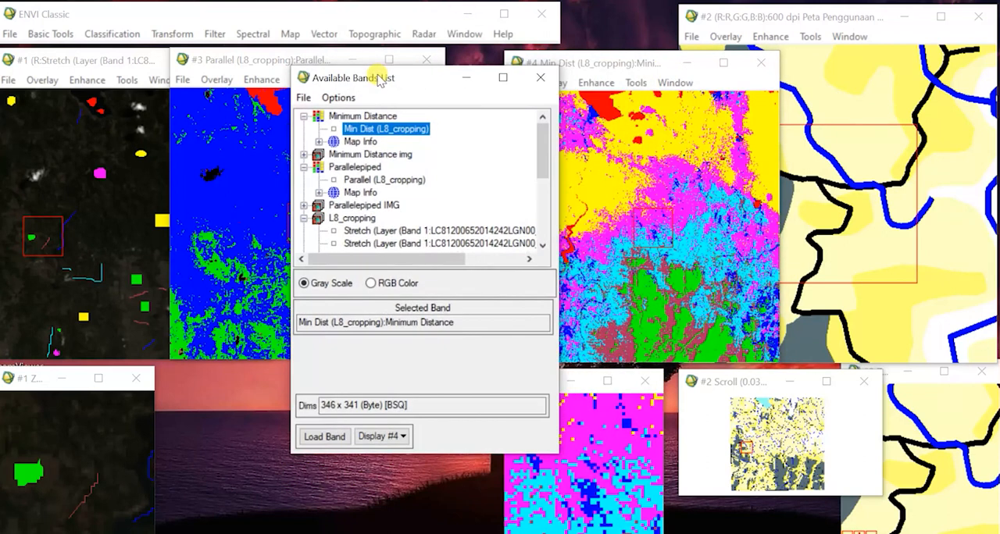
click(573, 381)
click(629, 67)
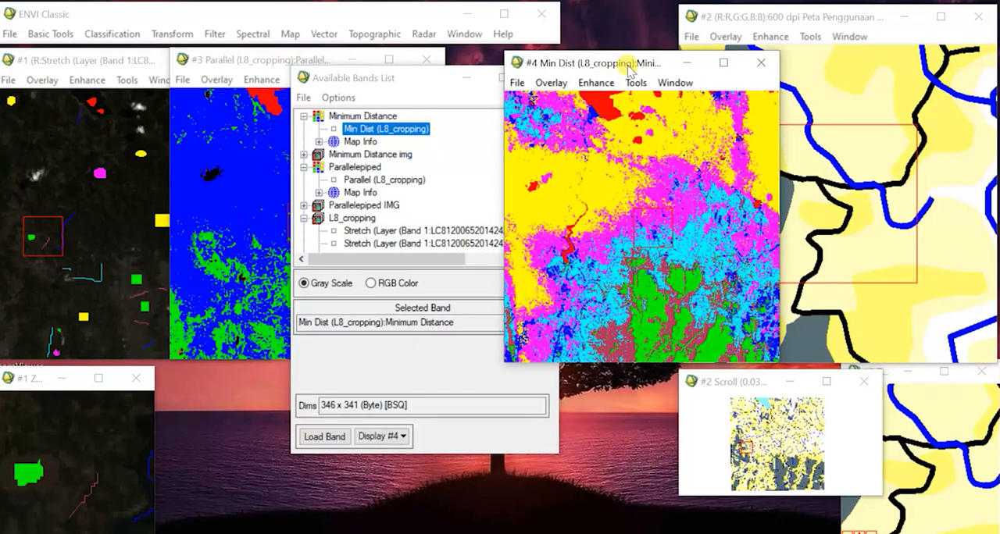
drag(630, 69, 573, 66)
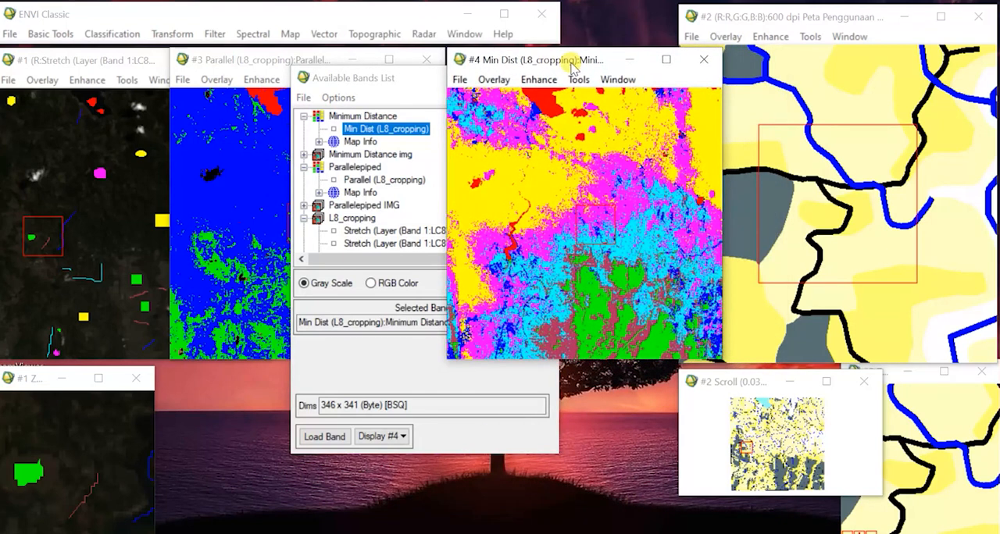
click(351, 80)
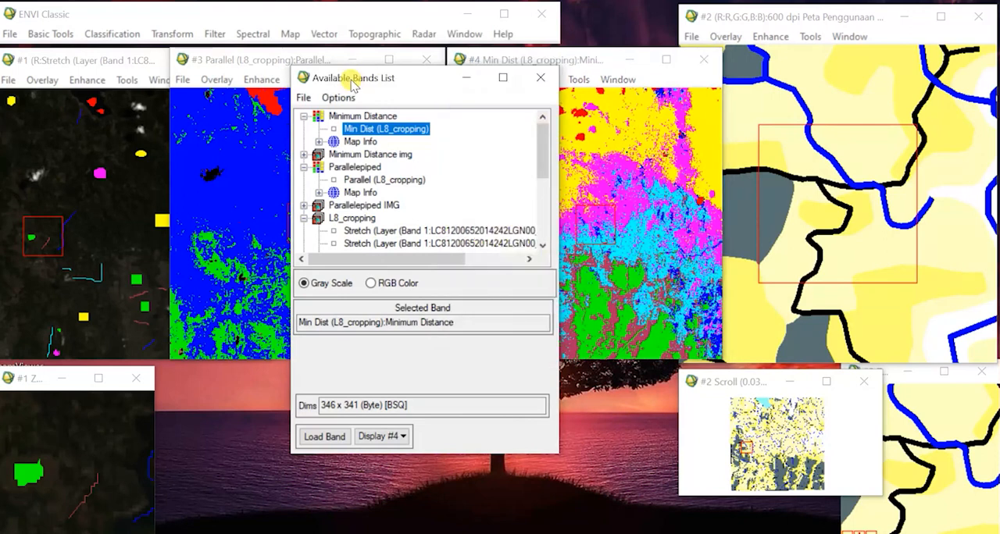
drag(352, 81, 758, 61)
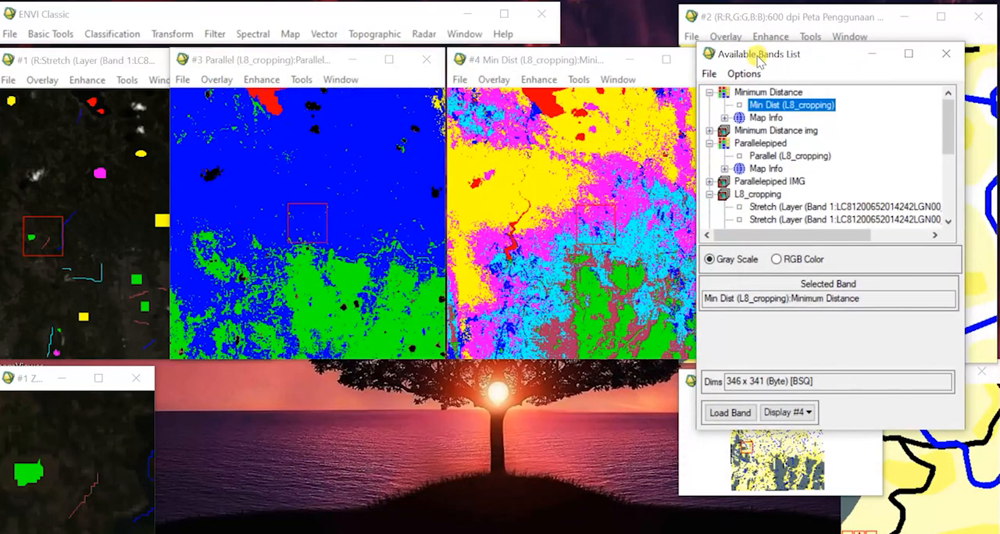
mouse_move(203, 20)
mouse_down()
mouse_move(121, 10)
mouse_move(197, 14)
mouse_up()
Start a supervised Mahalanobis Distance classification with L8_cropping as the input file.
click(127, 33)
mouse_move(169, 34)
mouse_move(109, 34)
mouse_move(173, 52)
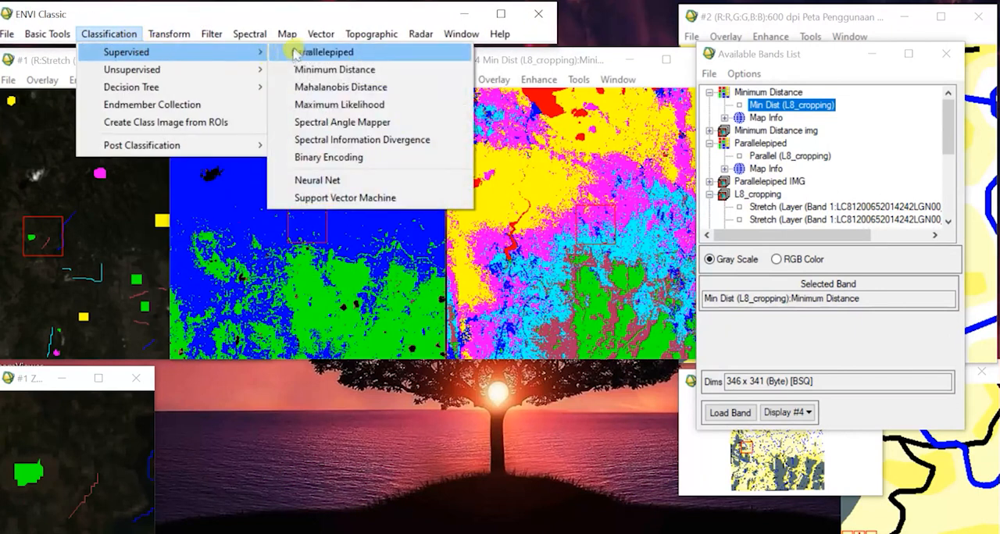
click(345, 88)
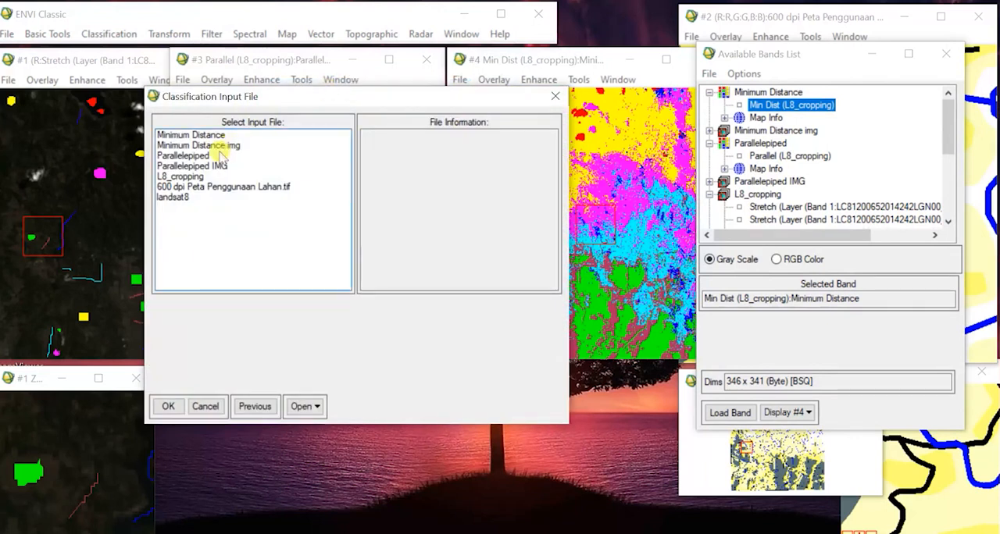
click(200, 180)
Limit the spectral subset to the B1, B5 and B9 bands and accept the Mahalanobis Distance input file.
click(188, 344)
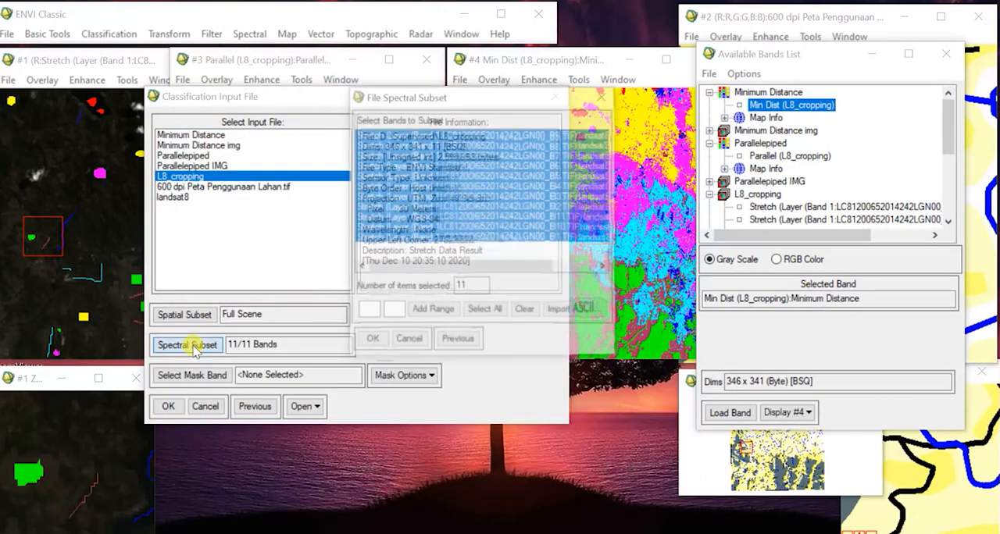
click(522, 228)
click(503, 239)
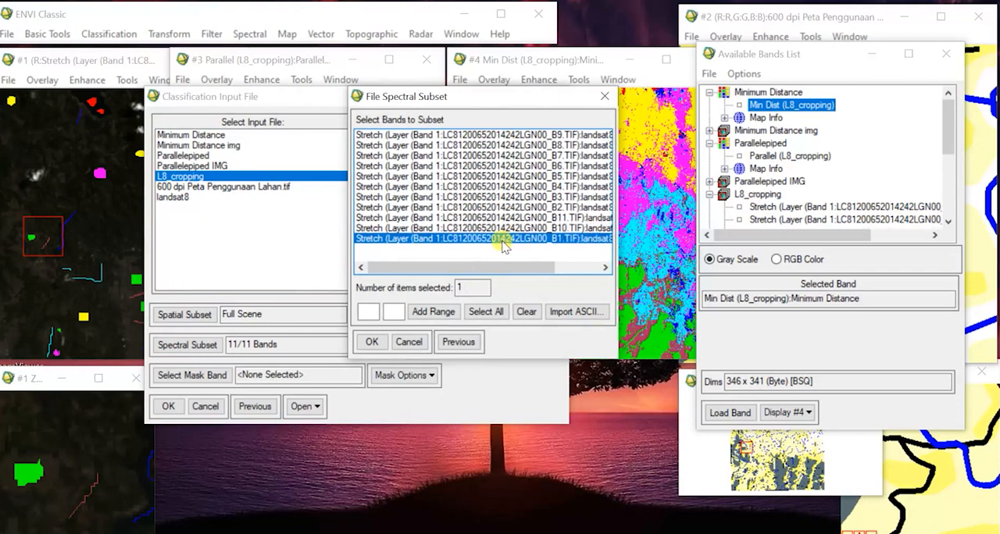
ctrl+click(551, 178)
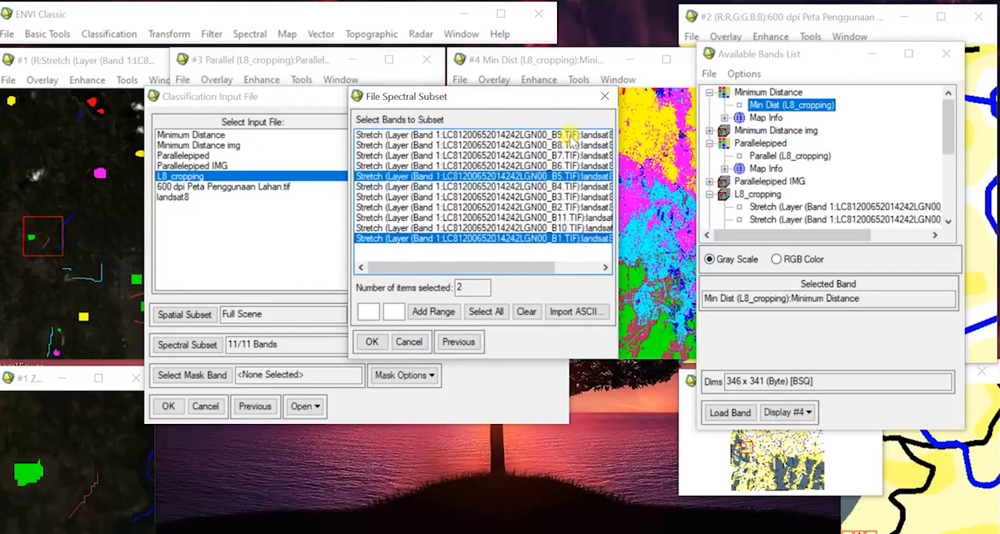
ctrl+click(557, 135)
click(370, 342)
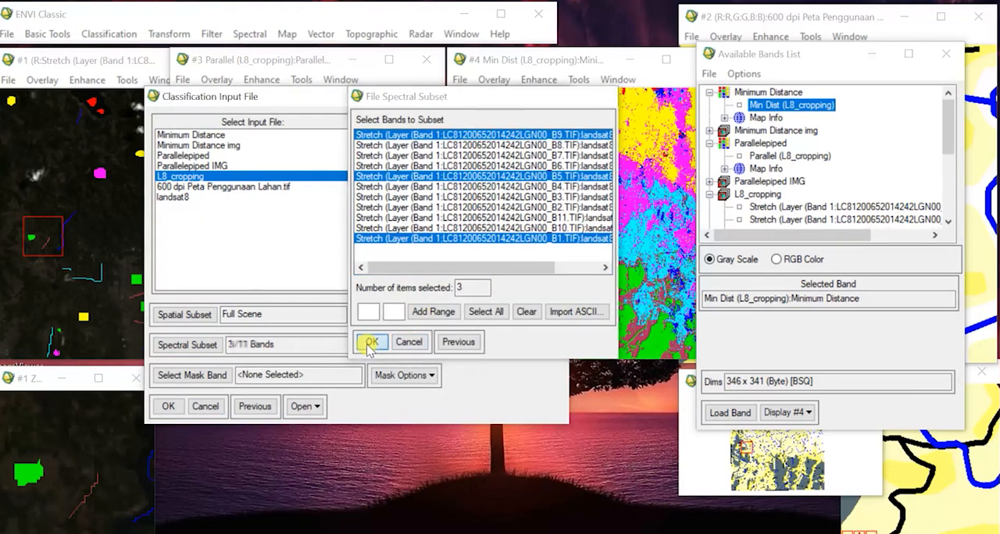
click(174, 407)
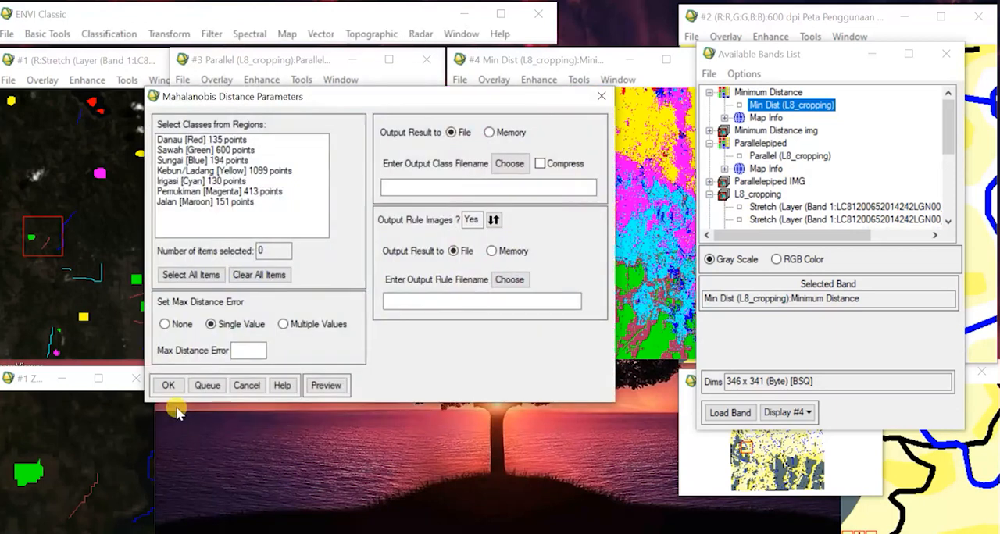
Select all region classes, set the output class file to "Mahalanobis Distance" in D:\Supervised and run the classification.
click(168, 277)
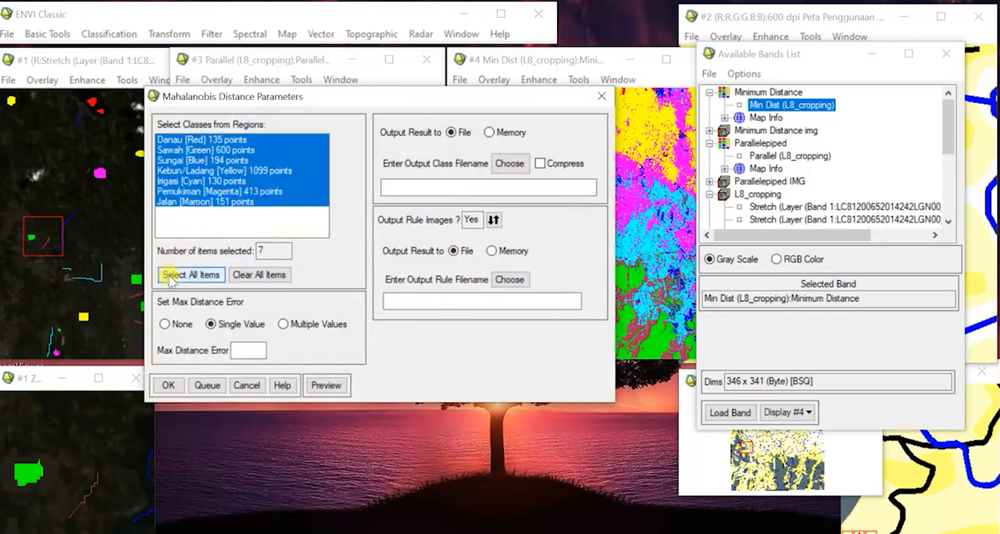
click(509, 163)
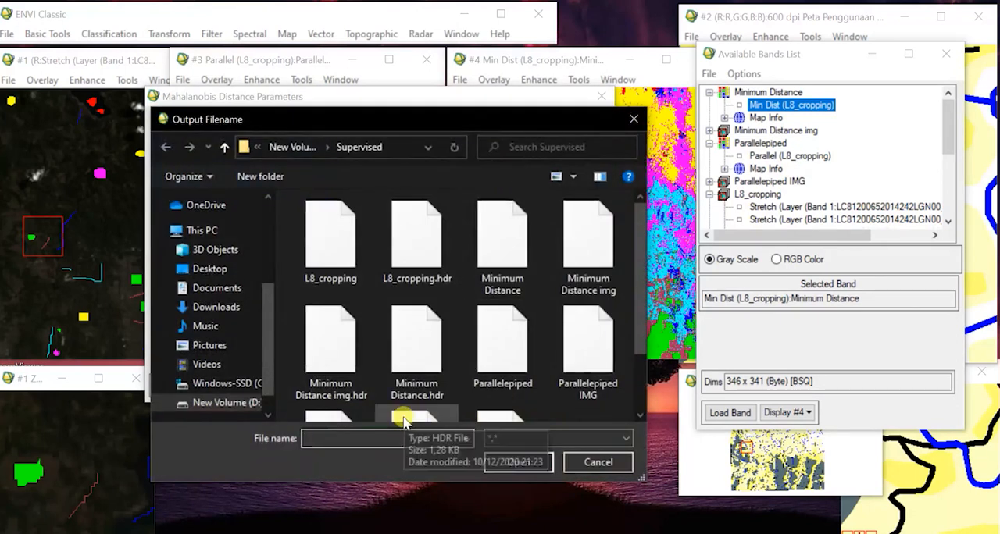
text(Mahalanobis Distance)
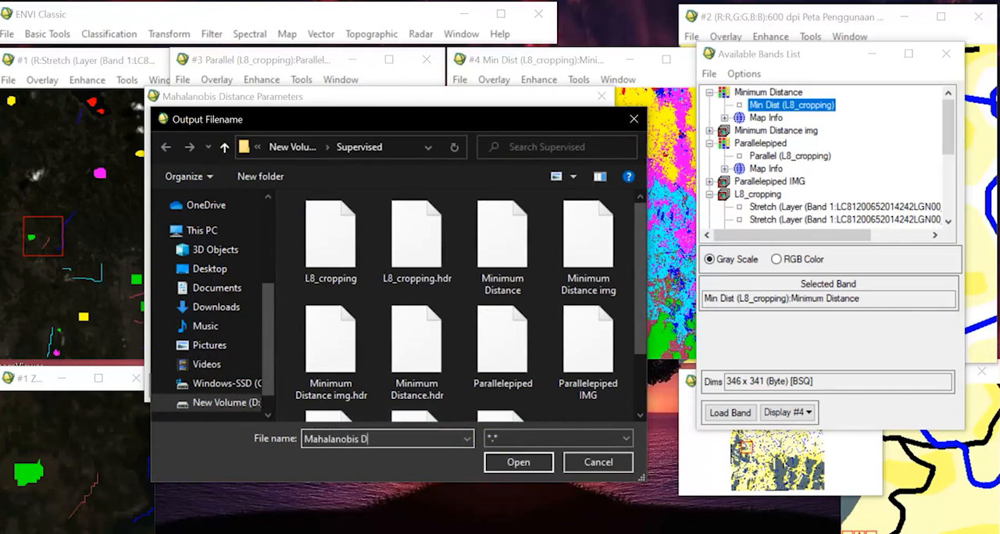
click(511, 462)
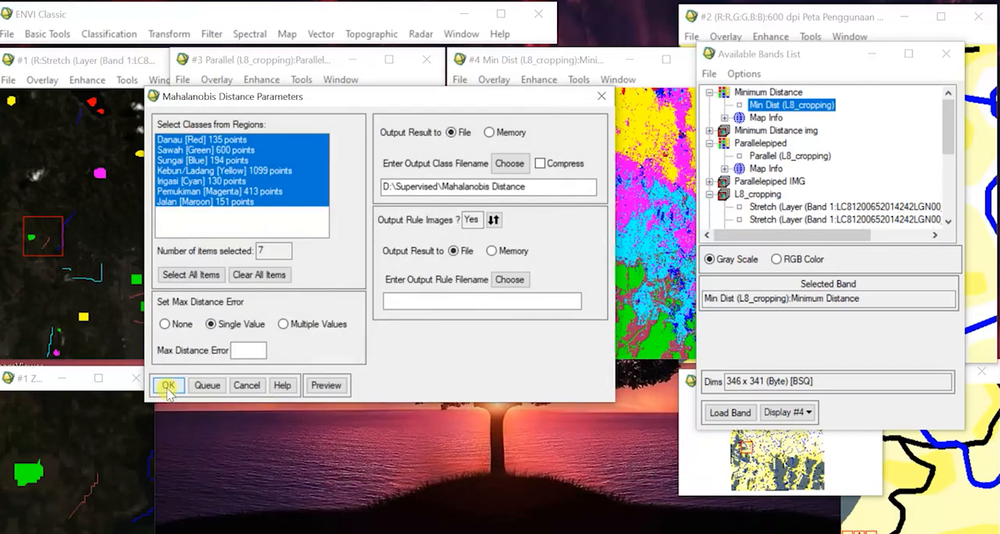
click(168, 385)
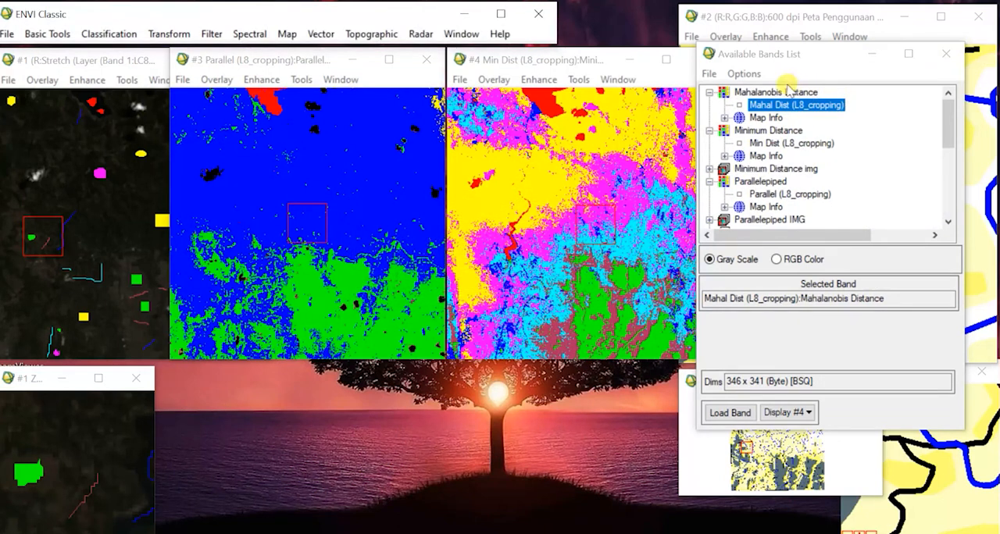
Load the Mahal Dist (L8_cropping) result into a new display and place its image below the Parallelepiped image.
click(785, 412)
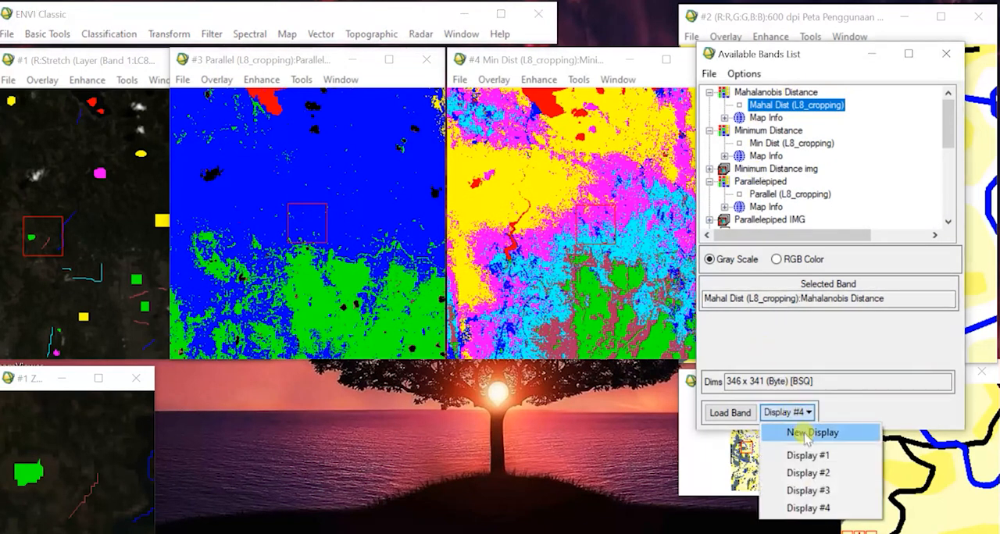
click(808, 434)
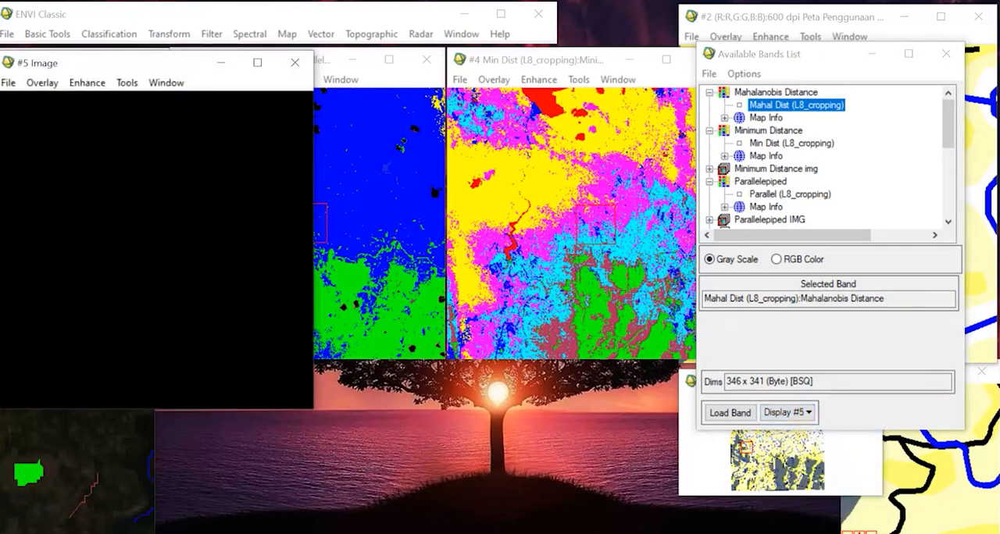
click(732, 414)
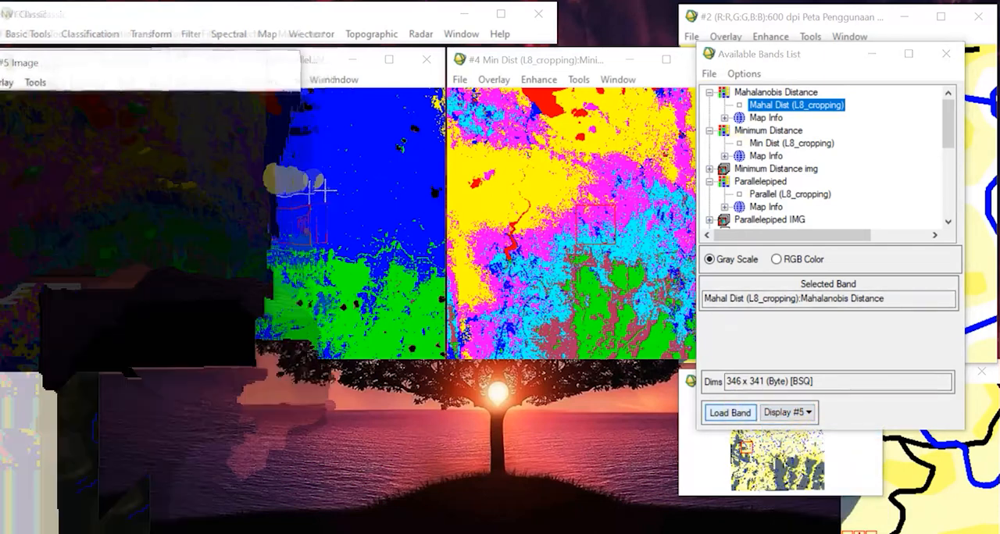
drag(125, 64, 296, 252)
click(232, 395)
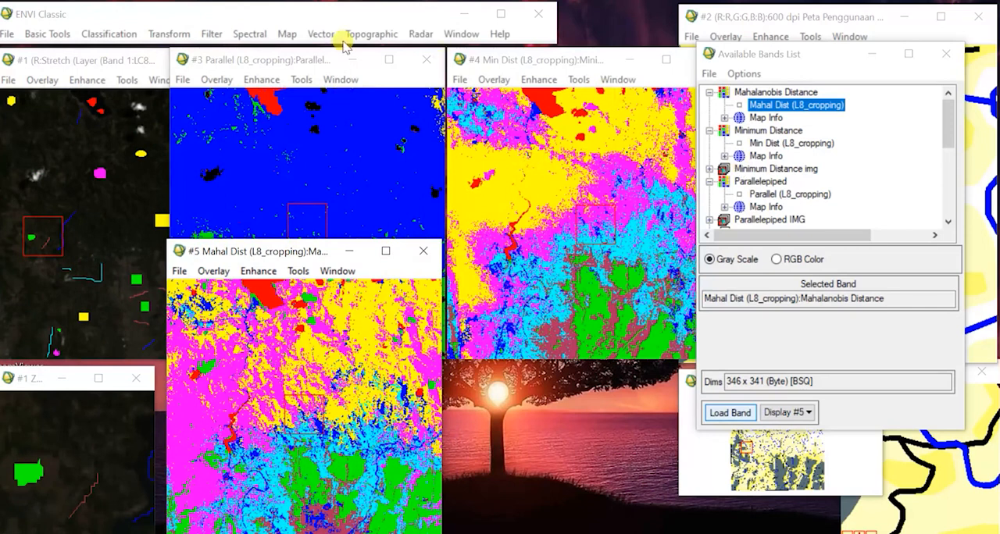
Start a supervised Maximum Likelihood classification with L8_cropping as the input file.
click(114, 33)
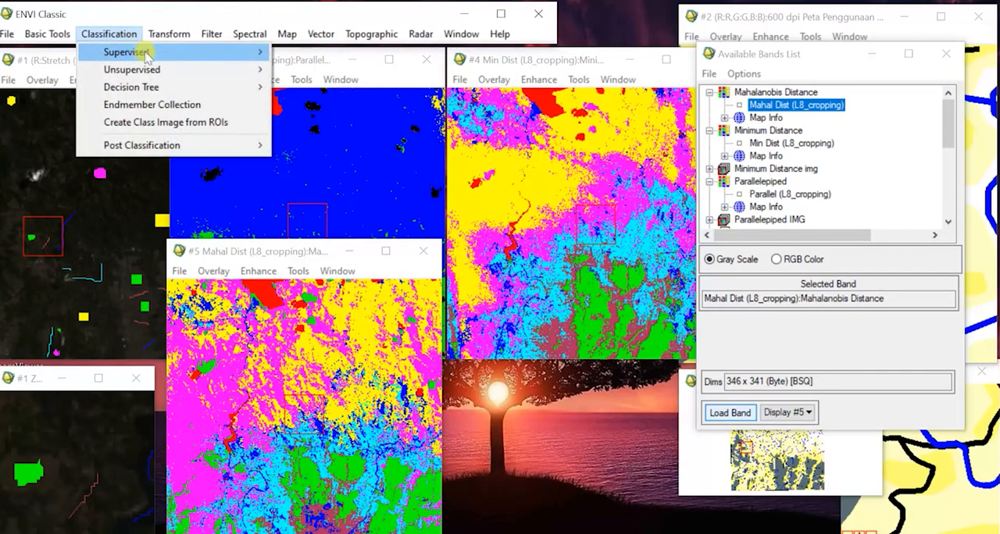
mouse_move(143, 52)
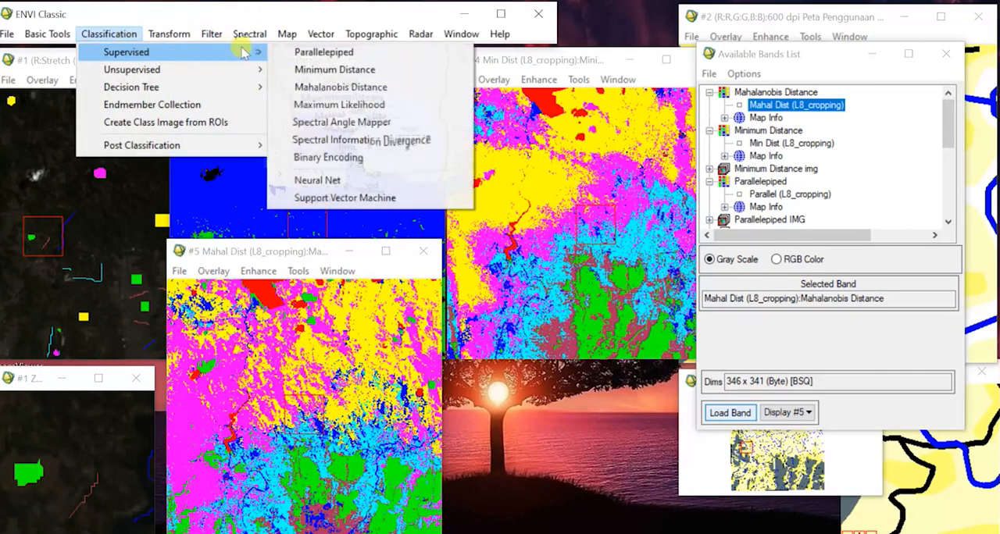
click(360, 105)
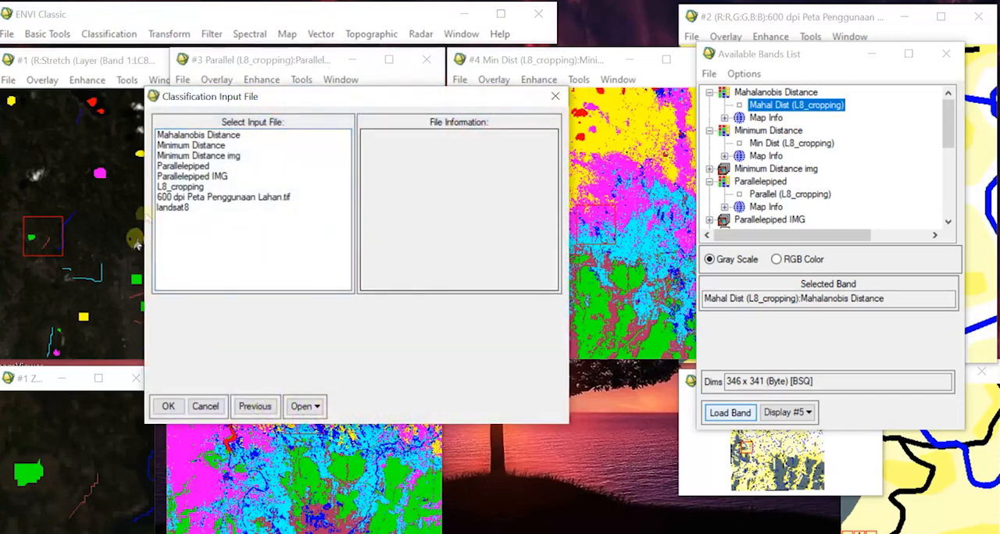
click(190, 187)
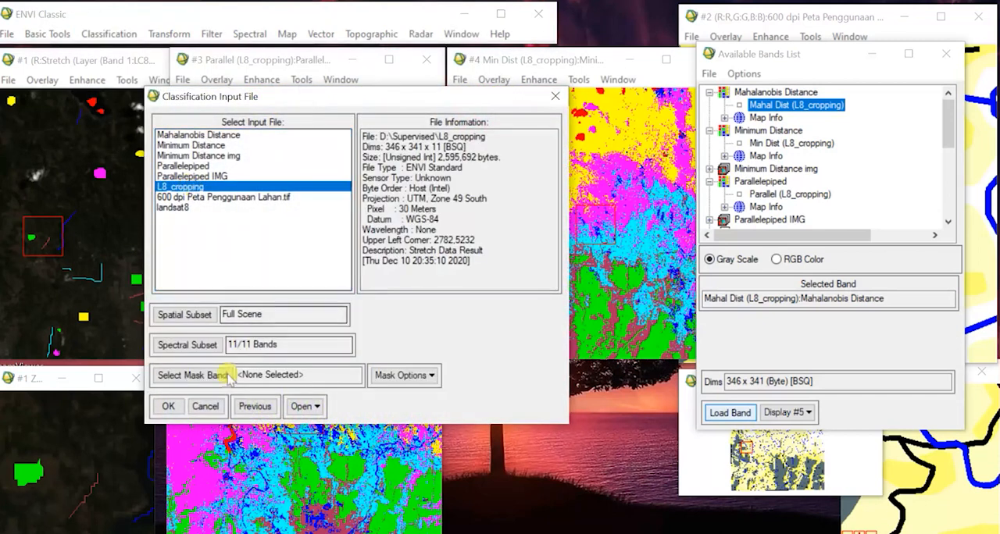
Limit the spectral subset to the B1, B5 and B9 bands and accept the Maximum Likelihood input file.
click(184, 348)
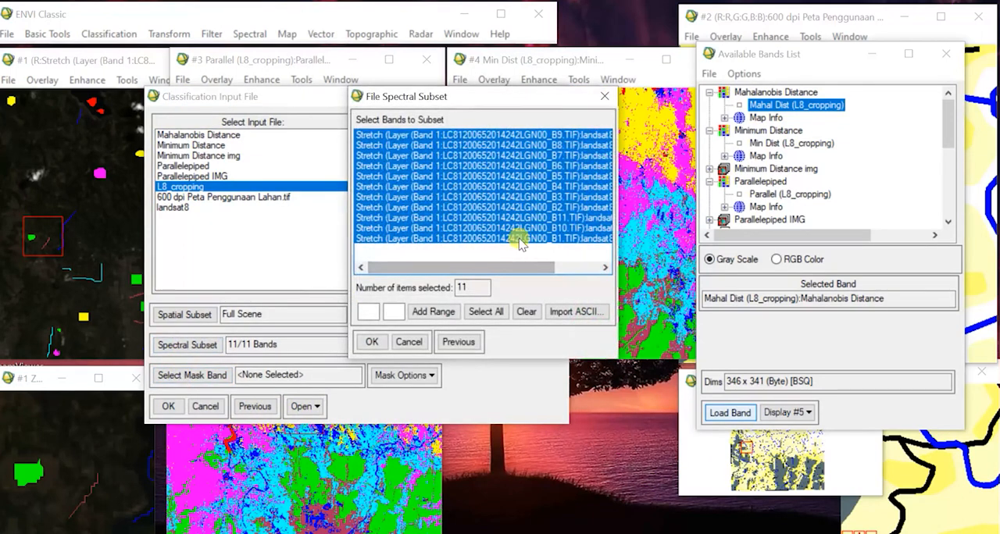
click(520, 238)
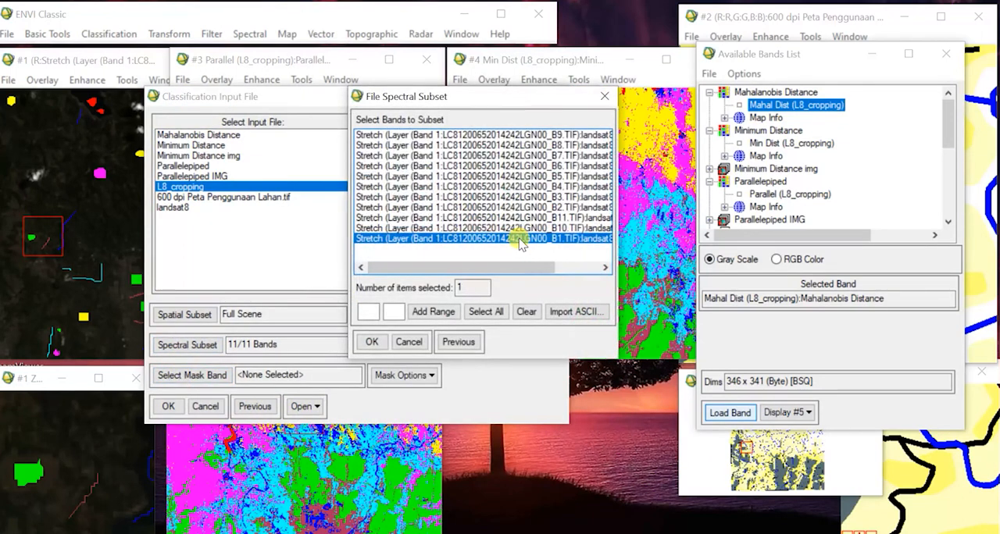
ctrl+click(555, 176)
ctrl+click(558, 134)
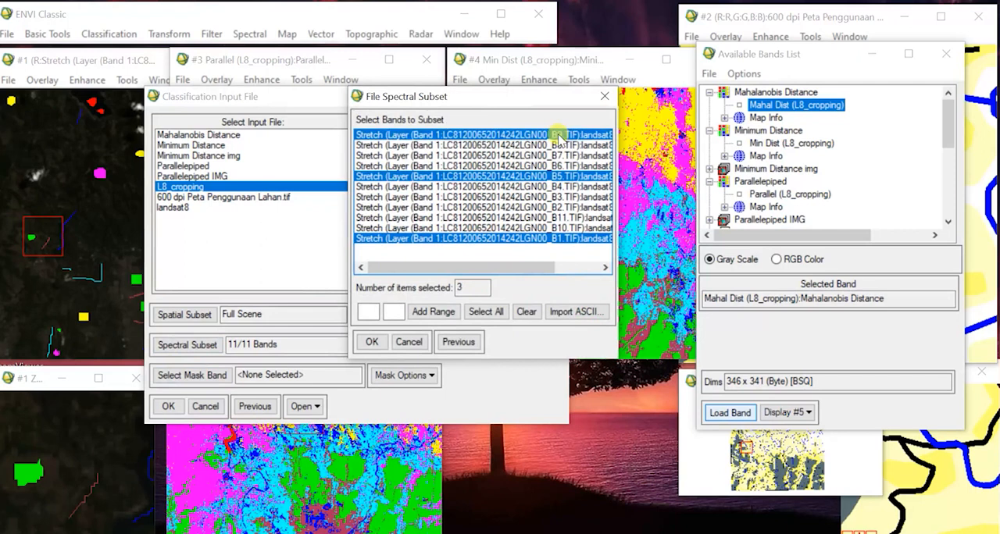
click(372, 341)
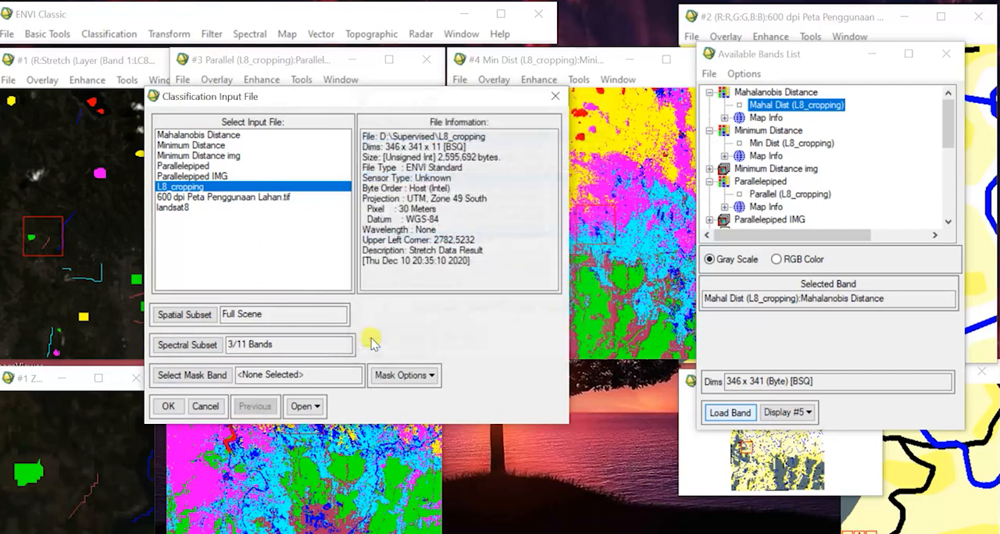
click(168, 406)
Select all region classes, set the output class file to "Maximum Likelihood" in D:\Supervised and run the classification.
click(190, 275)
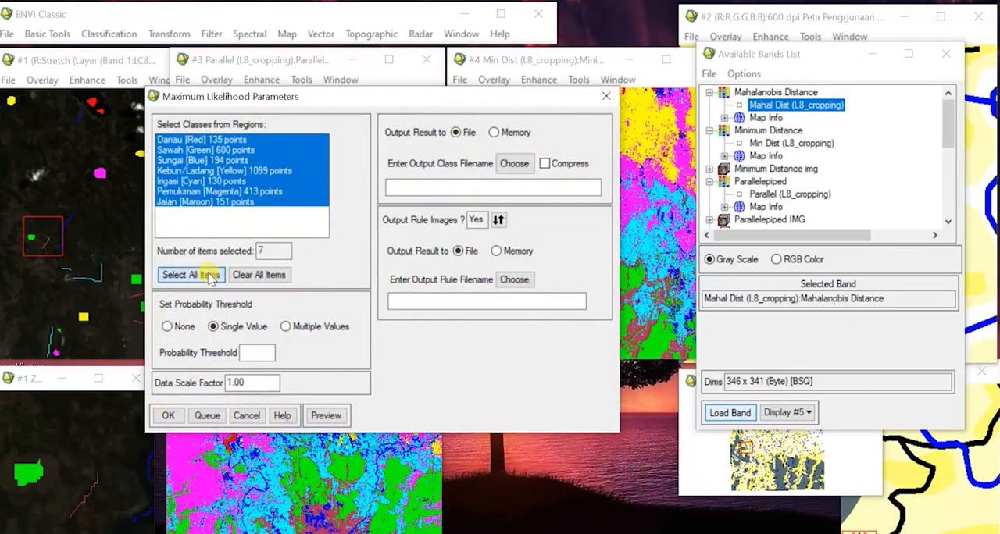
click(516, 163)
text(Maximum Likelihood)
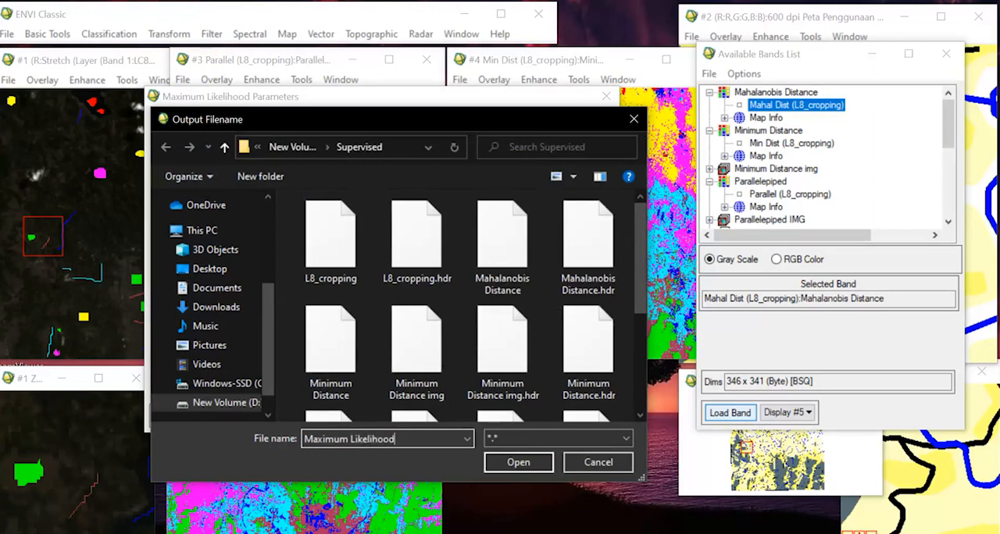
click(519, 462)
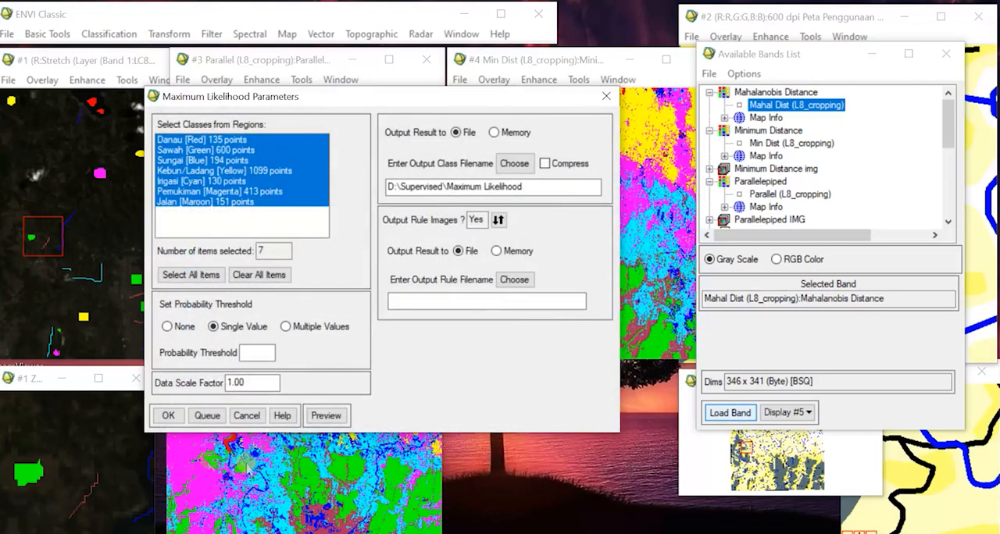
click(168, 417)
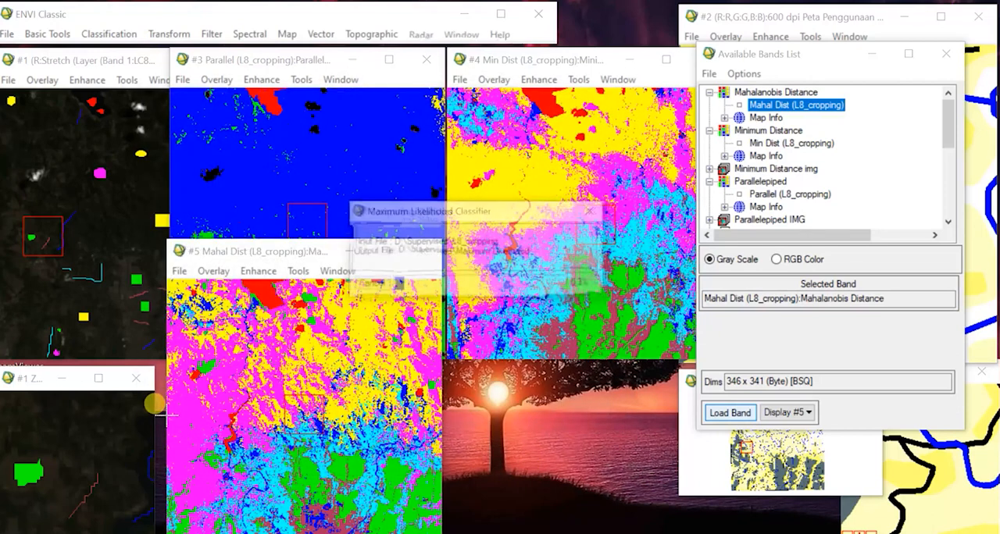
Load the Max Like (L8_cropping) result into a new display, minimize its zoom window and place its image below the Minimum Distance image.
click(795, 412)
click(812, 432)
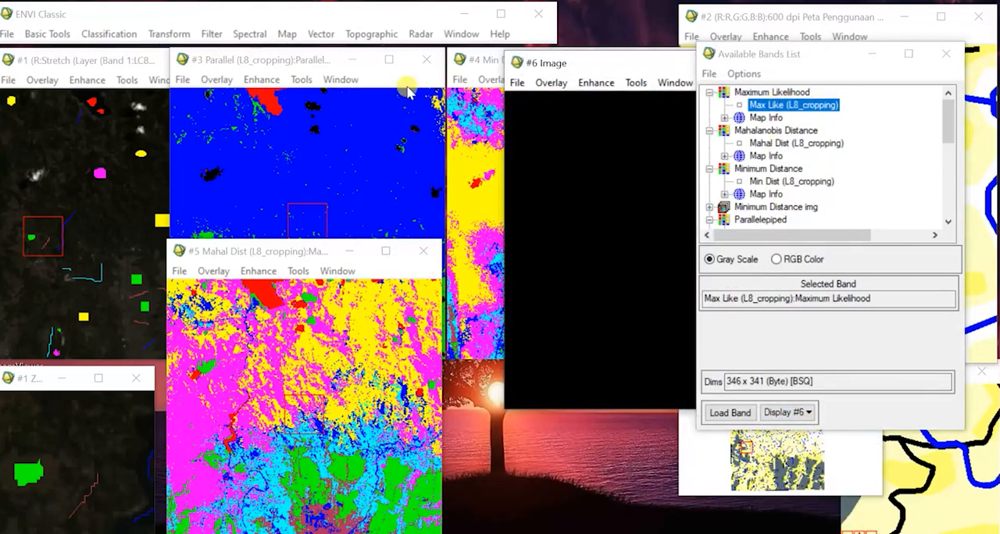
click(730, 413)
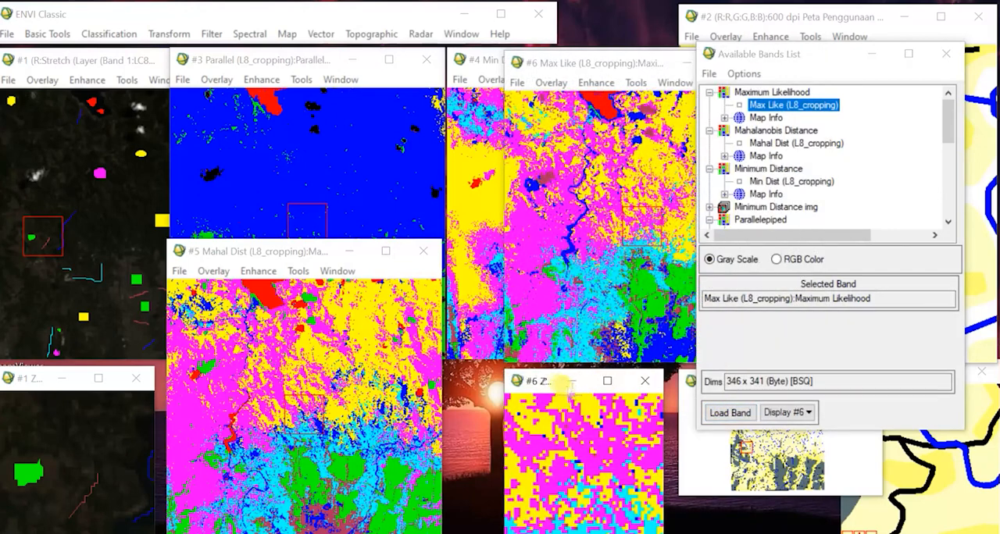
click(571, 383)
drag(613, 64, 546, 254)
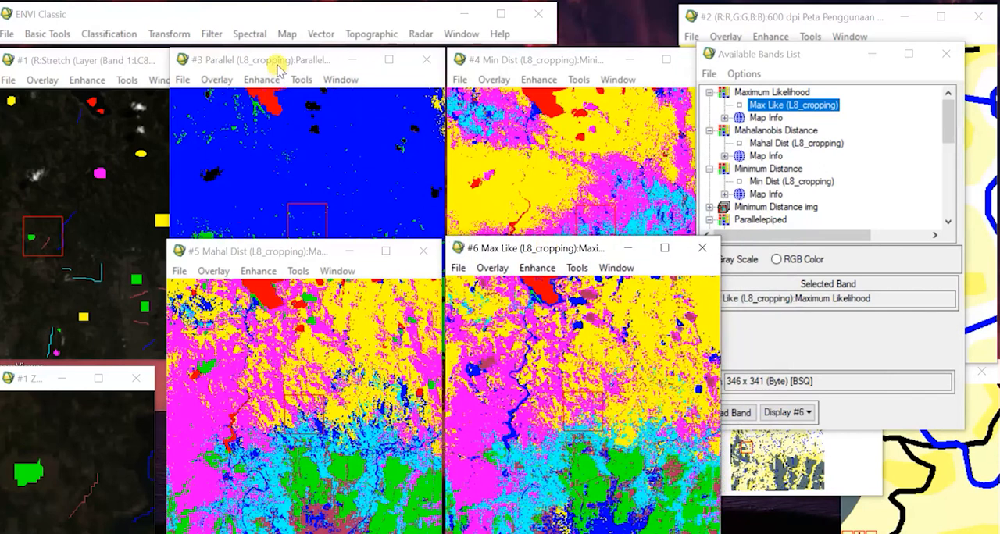
Compare the Parallelepiped, Minimum Distance, Mahalanobis Distance and Maximum Likelihood result images by bringing each one forward.
click(278, 68)
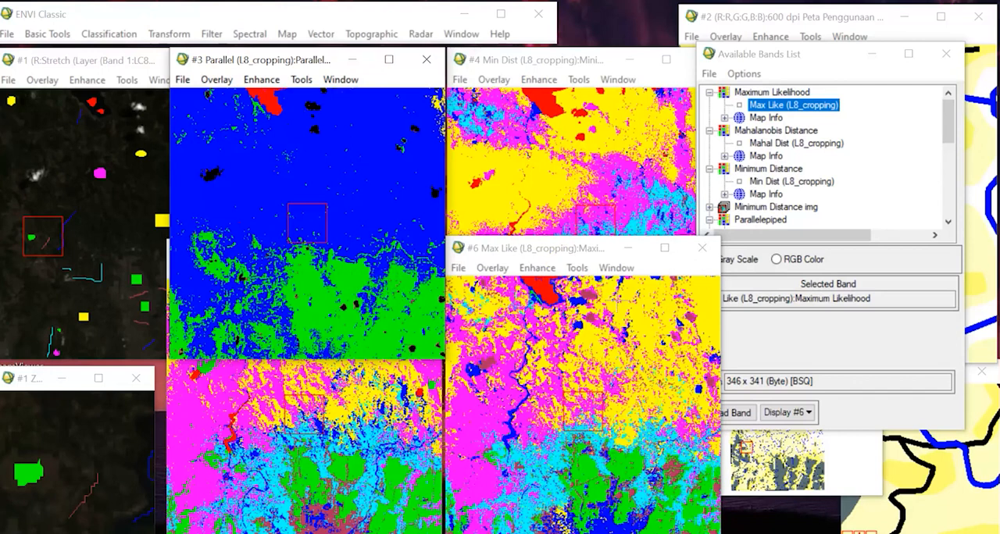
click(547, 189)
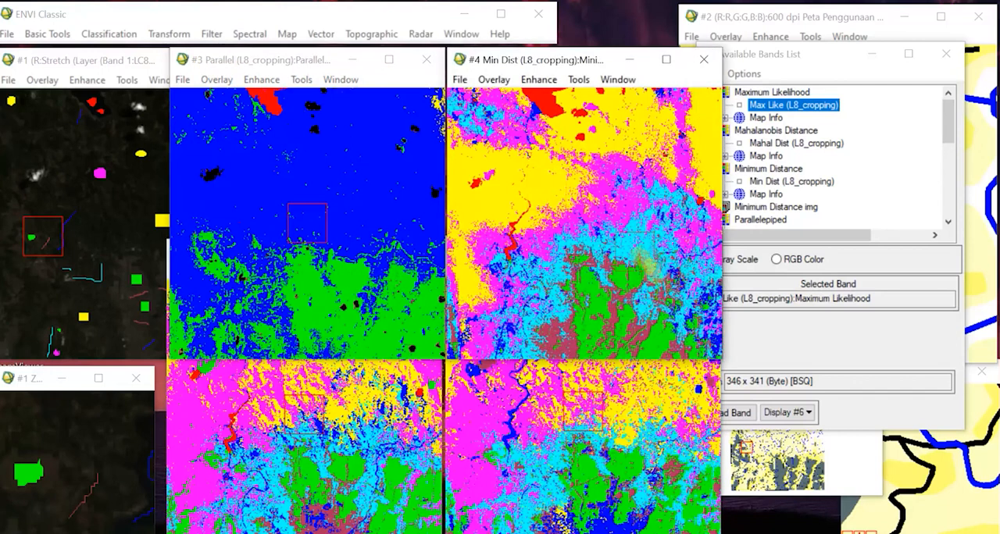
click(617, 267)
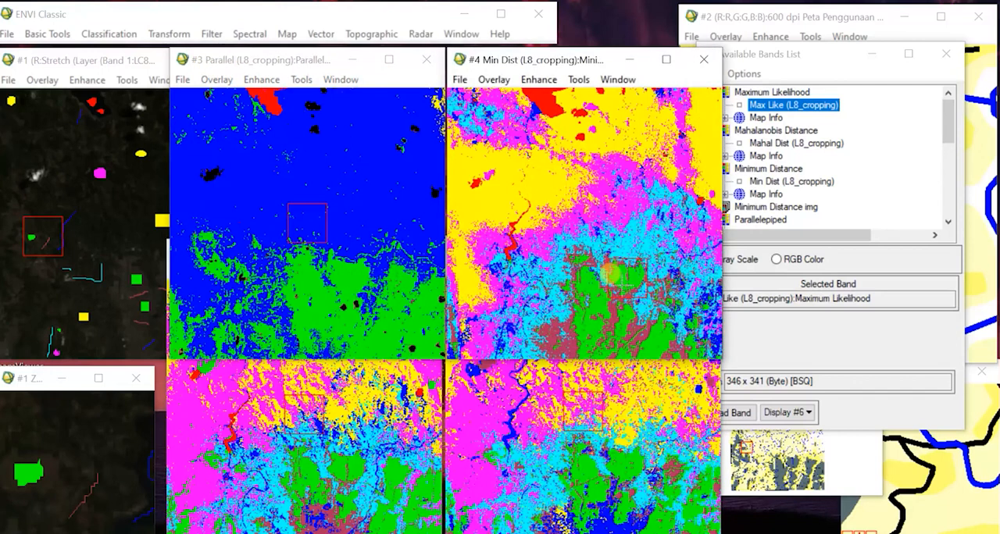
click(398, 398)
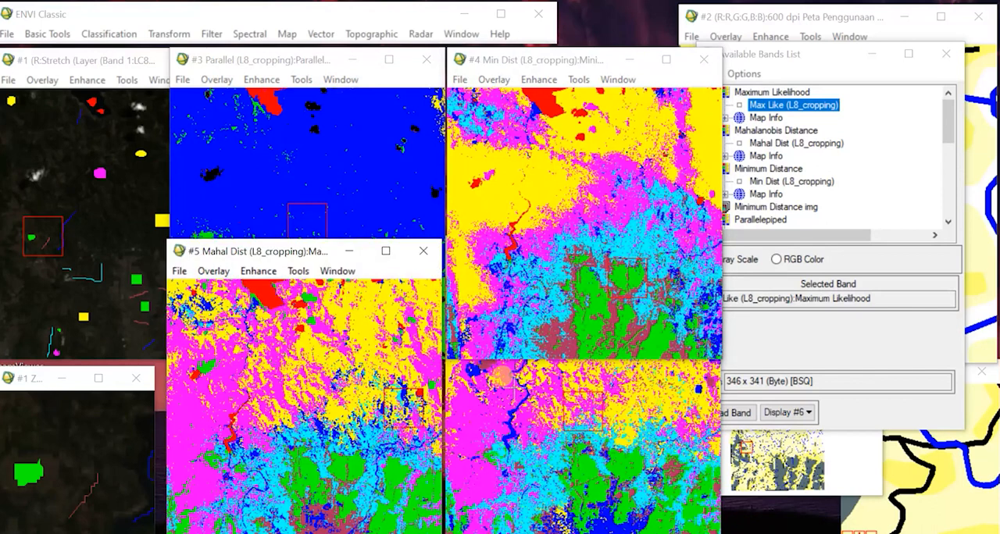
click(501, 376)
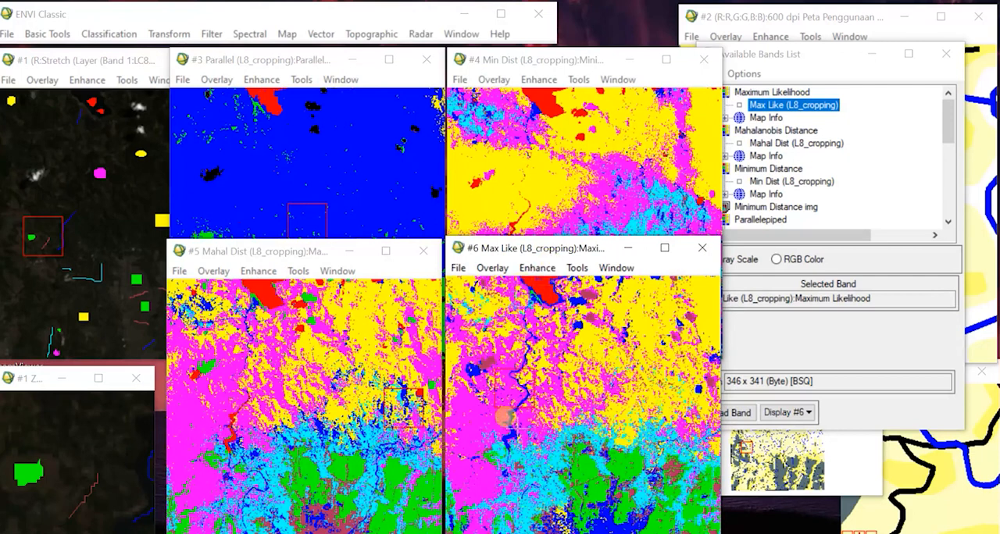
click(262, 195)
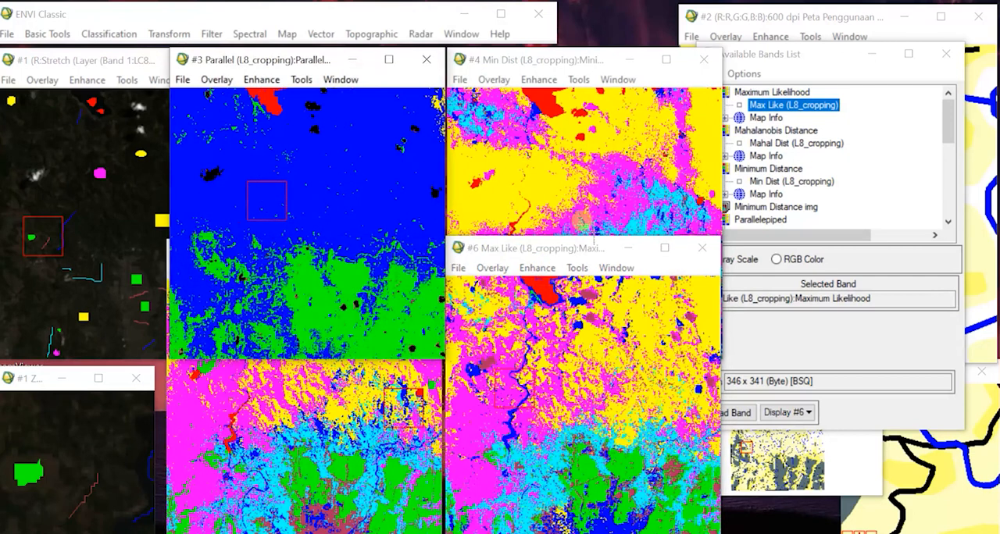
click(614, 190)
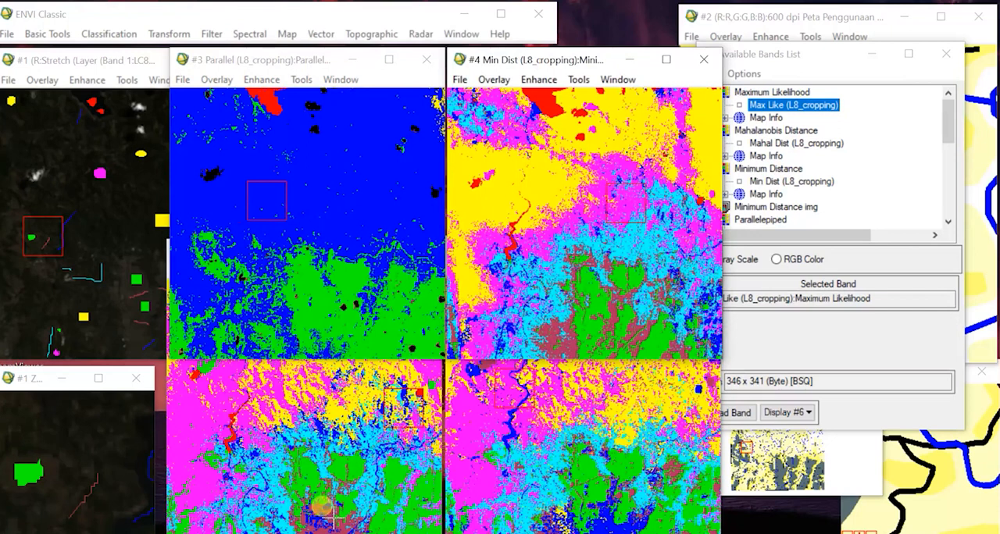